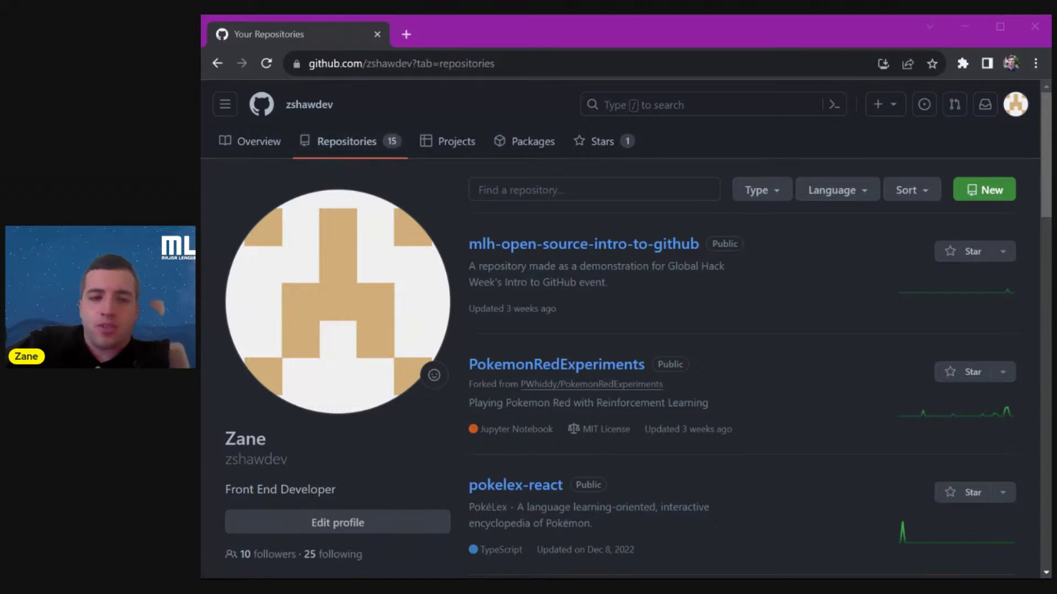
# - Start a new repository with no template and name it repo-example
pyautogui.click(610, 26)
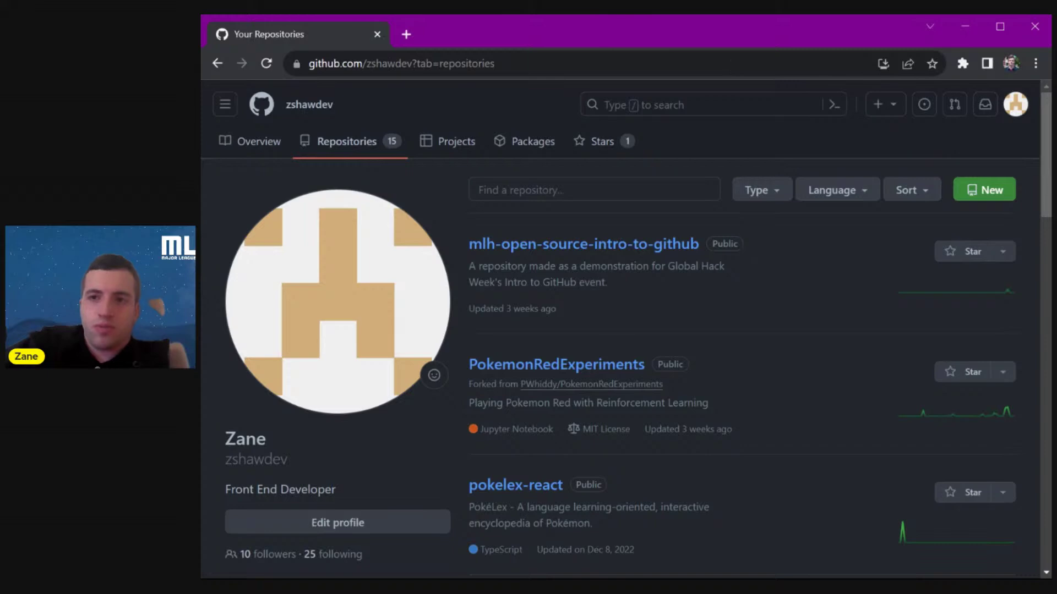
pyautogui.click(982, 191)
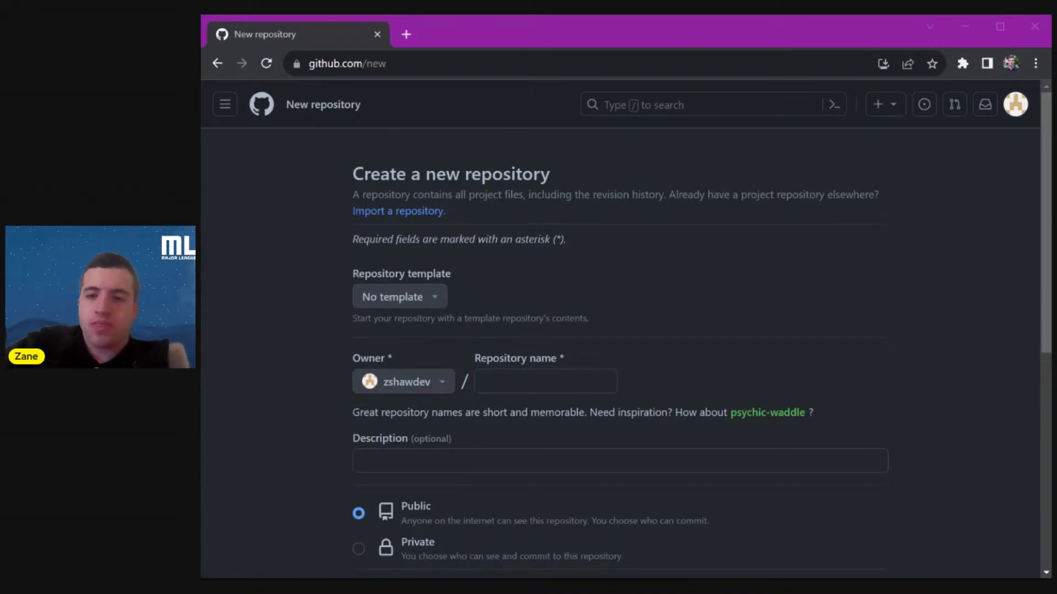
pyautogui.click(544, 381)
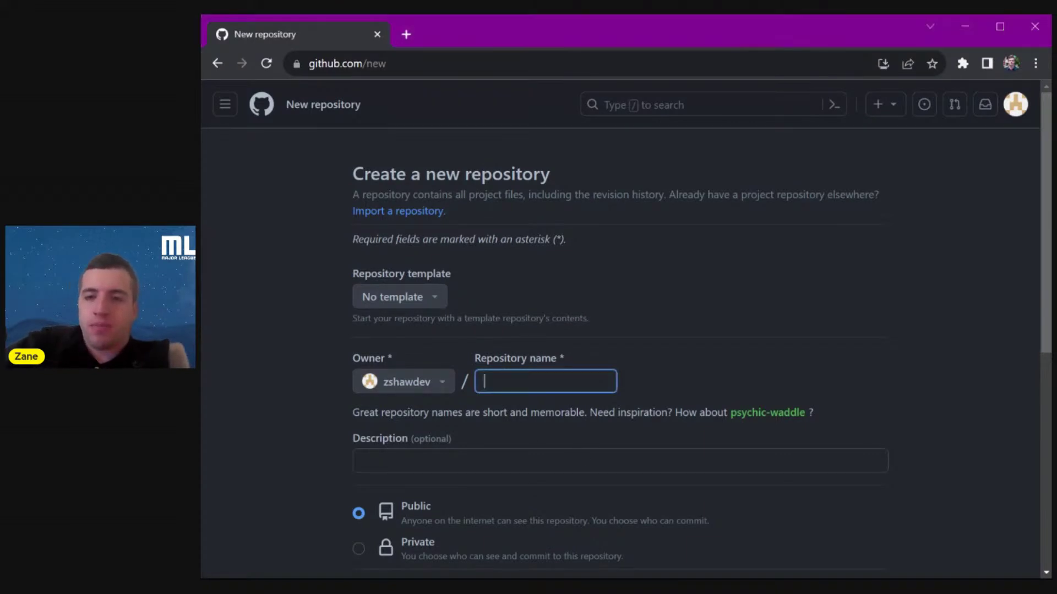
pyautogui.write('repo-')
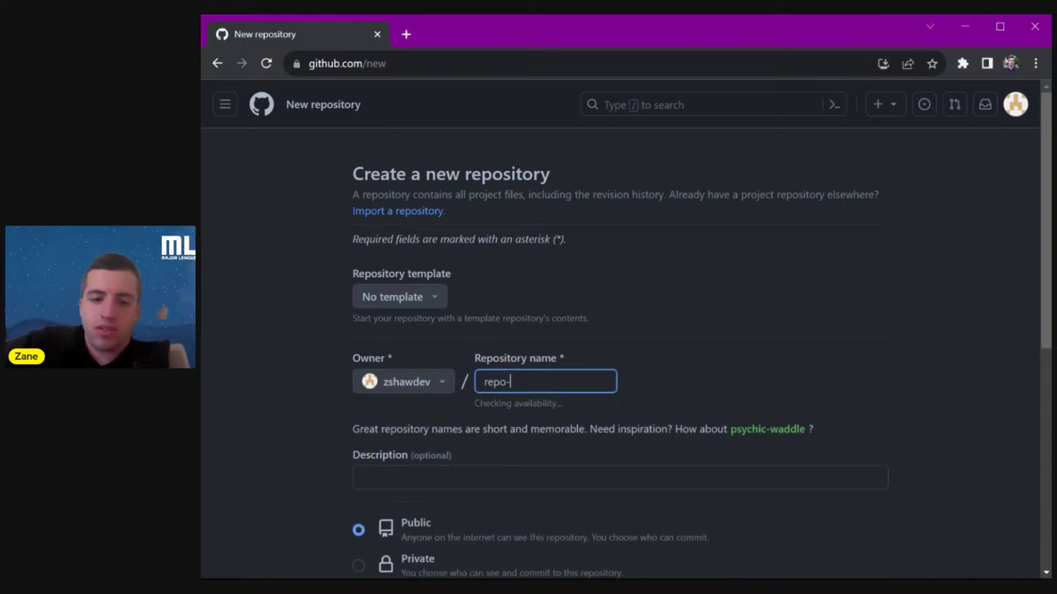
pyautogui.write('example')
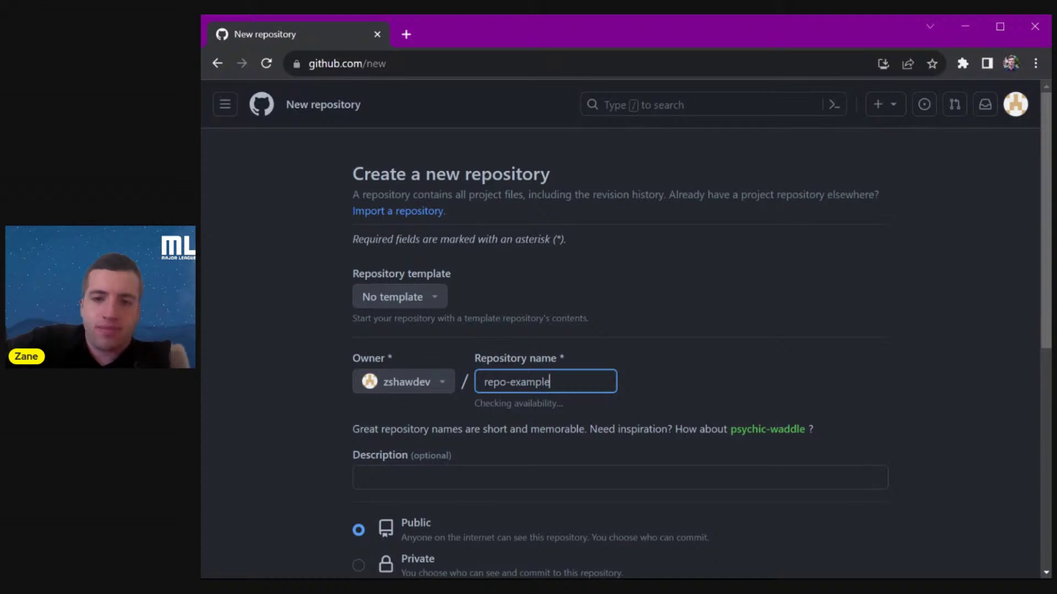
pyautogui.click(688, 383)
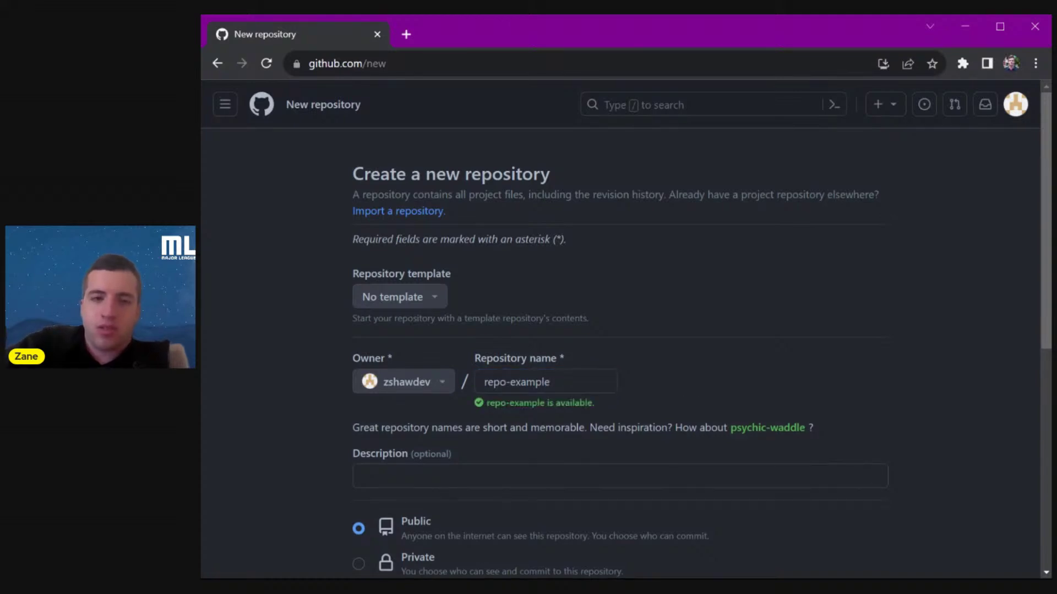
# - Enter the repository description "This is an example repo to showcase the creation of a repo here on GitHub!"
pyautogui.click(495, 476)
pyautogui.write('fjldkj')
pyautogui.press('BackSpace')
pyautogui.press('BackSpace')
pyautogui.press('BackSpace')
pyautogui.press('BackSpace')
pyautogui.press('BackSpace')
pyautogui.press('BackSpace')
pyautogui.write('THis i')
pyautogui.press('BackSpace')
pyautogui.press('BackSpace')
pyautogui.press('BackSpace')
pyautogui.press('BackSpace')
pyautogui.press('BackSpace')
pyautogui.write('his is an example repo he')
pyautogui.press('BackSpace')
pyautogui.press('BackSpace')
pyautogui.write('to showcase ')
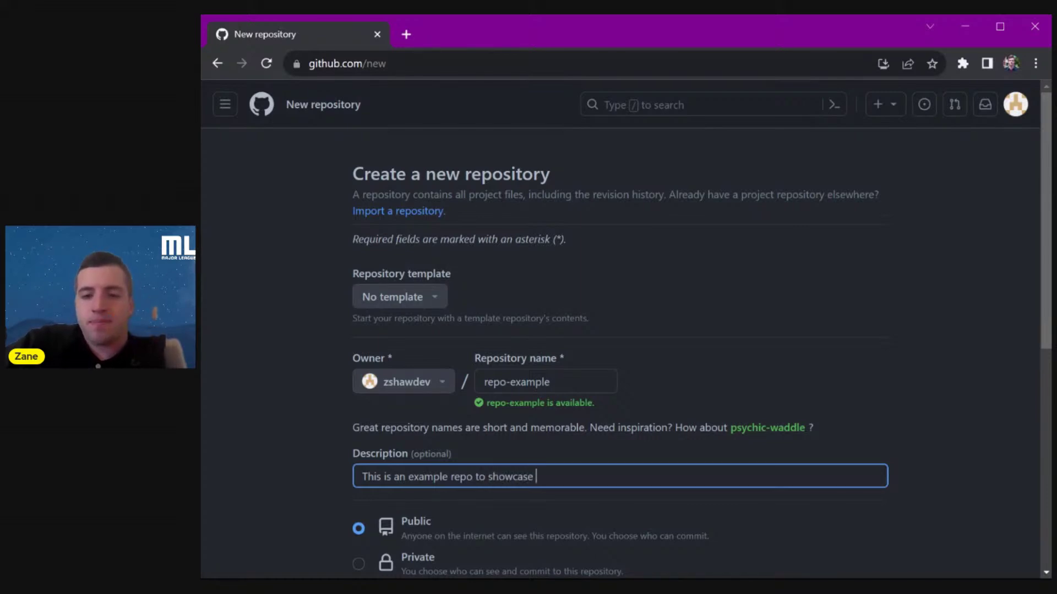
pyautogui.write('the cre')
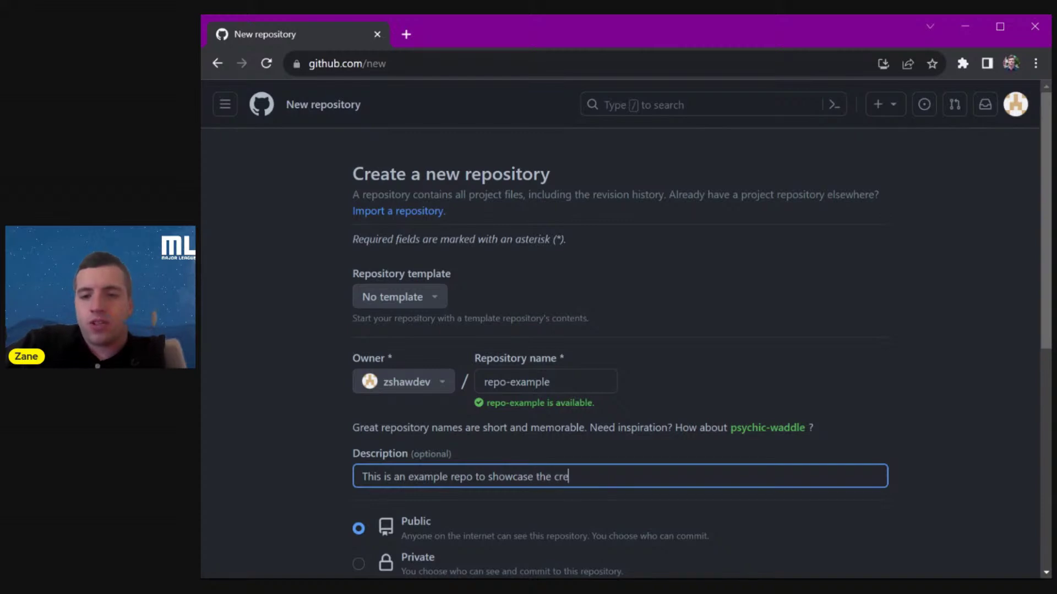
pyautogui.write('ation of a repo')
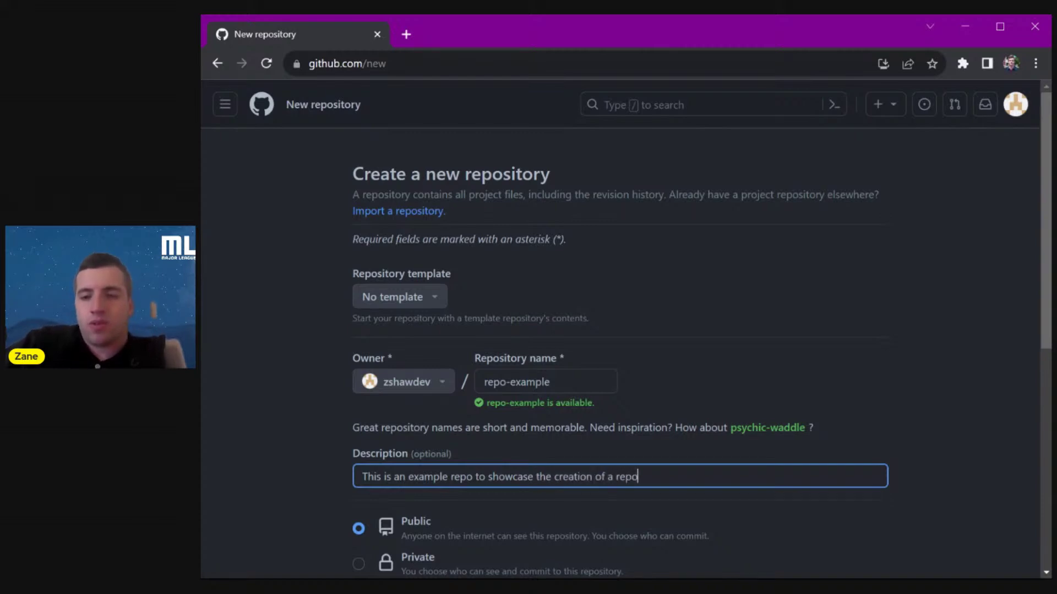
pyautogui.write(' here on GitHub@')
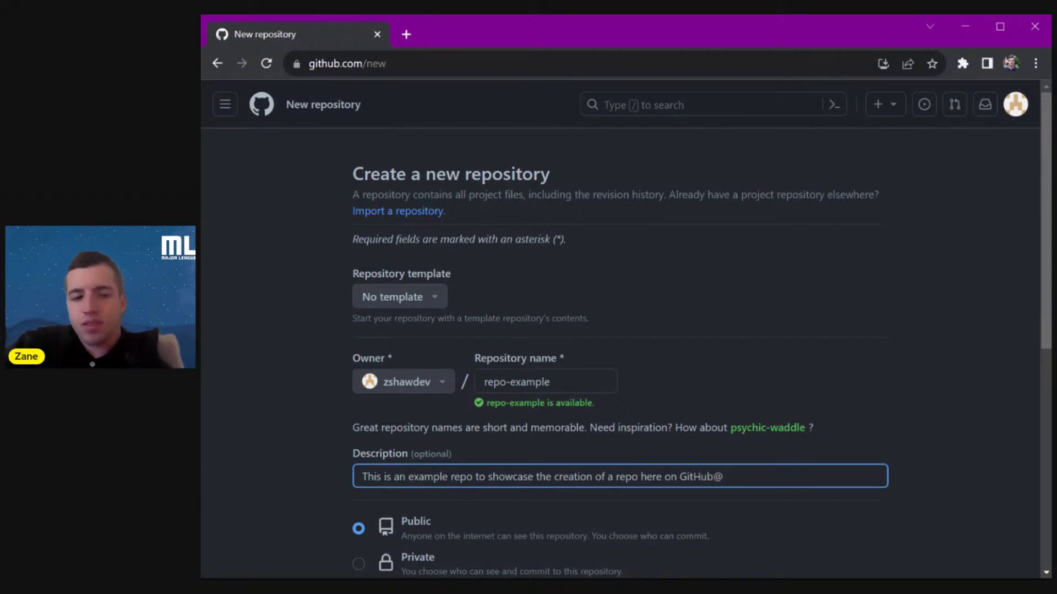
pyautogui.press('BackSpace')
pyautogui.write('!')
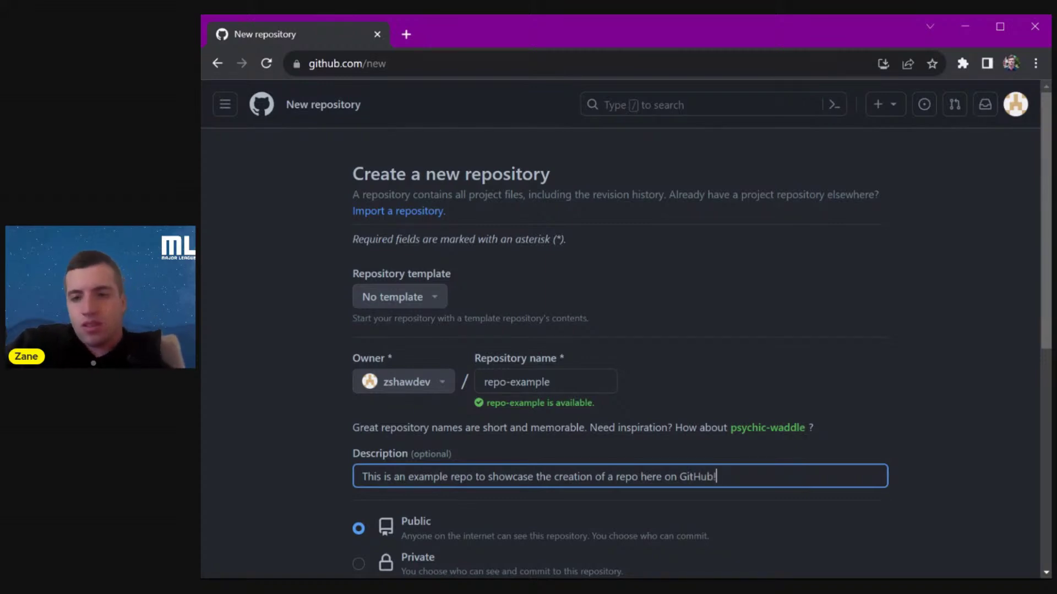
# - Review the visibility, README, .gitignore and license options for the new repository
pyautogui.scroll(-1, 620, 330)
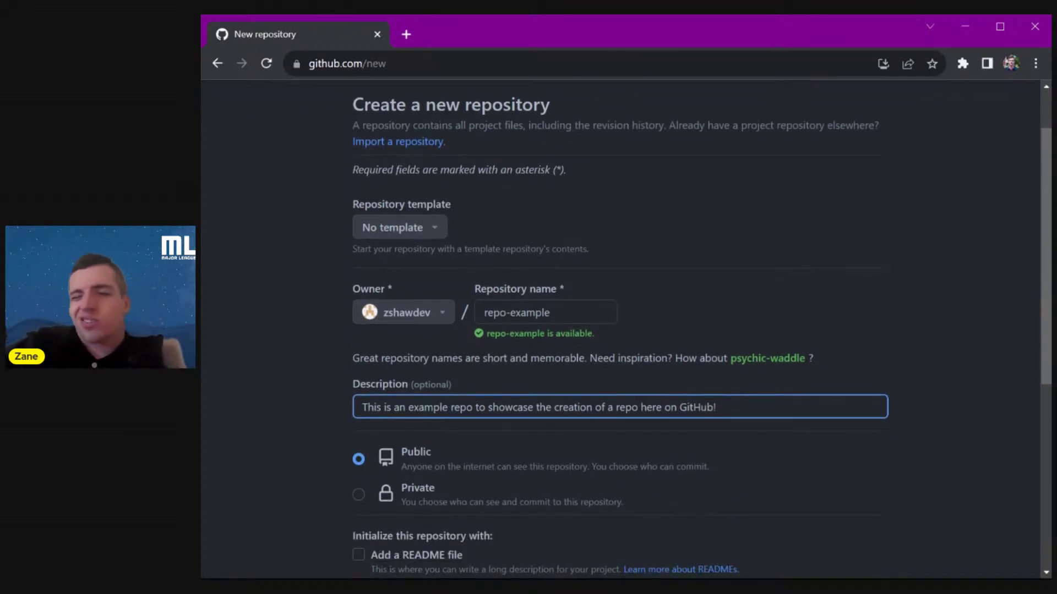
pyautogui.scroll(-1, 626, 330)
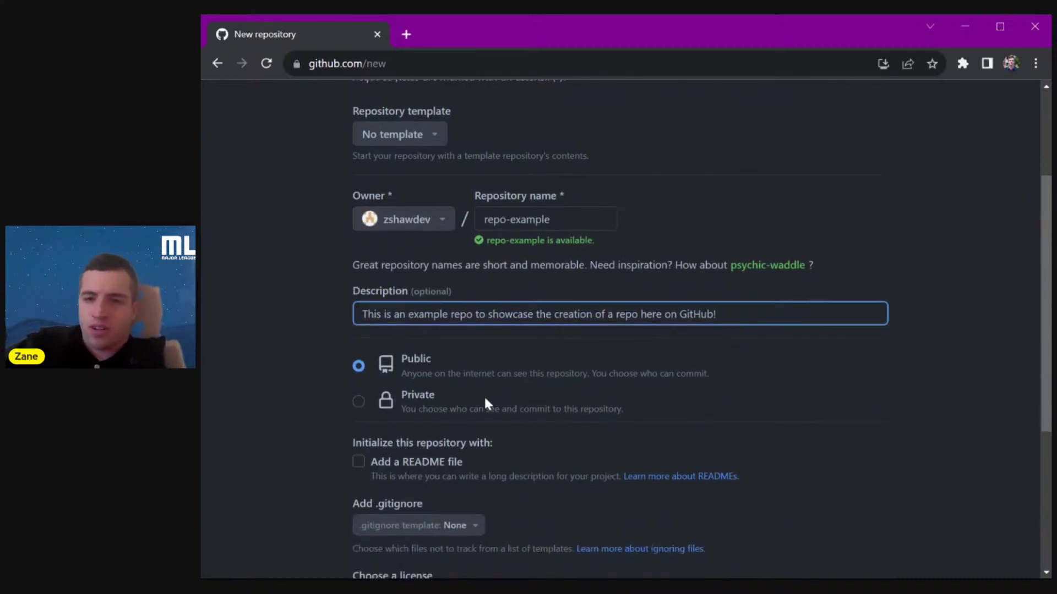
pyautogui.scroll(-1, 484, 395)
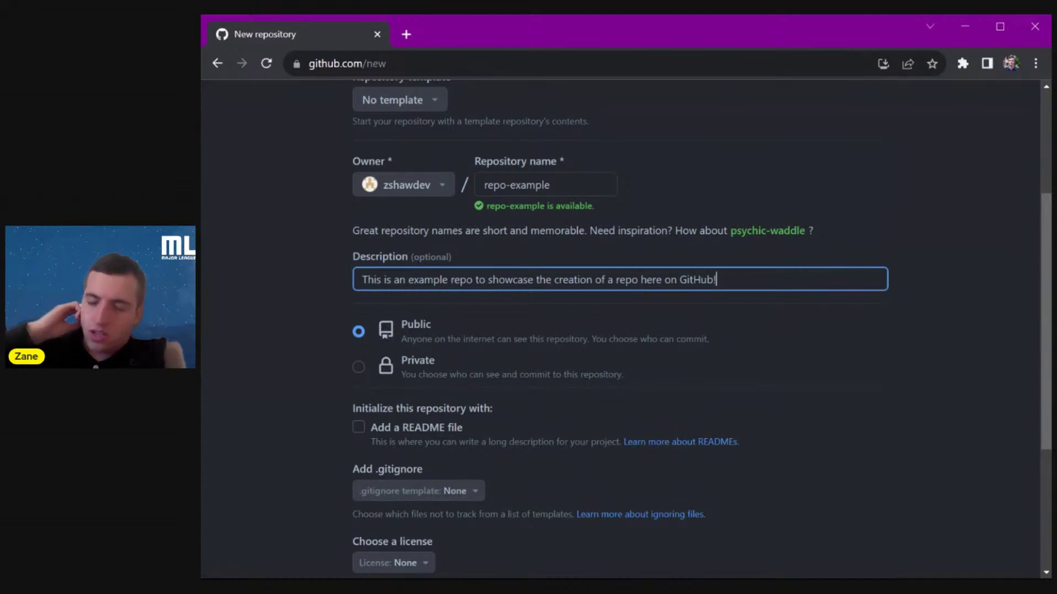
pyautogui.scroll(-1, 378, 353)
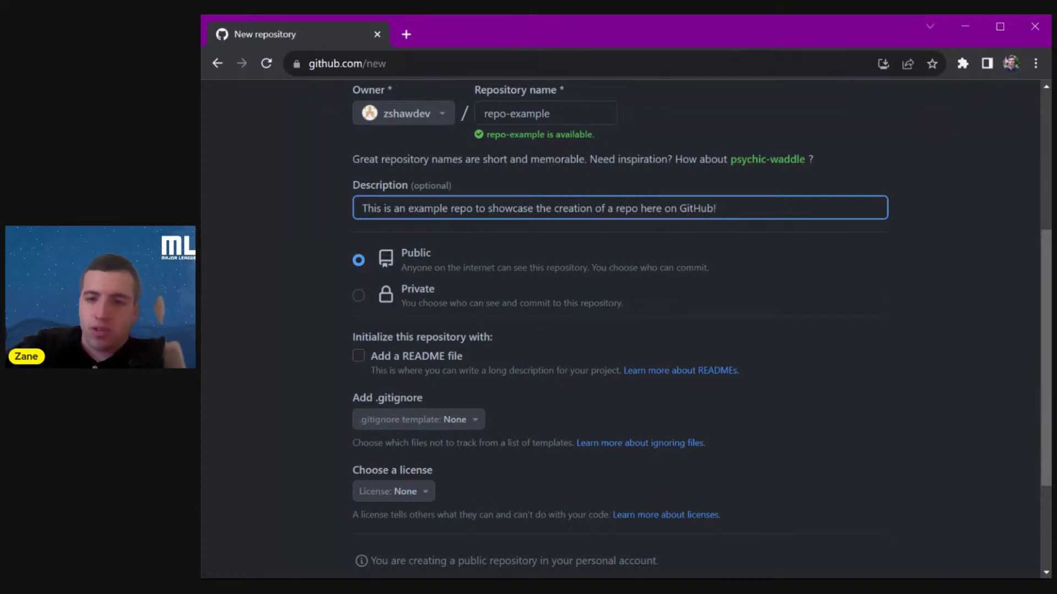
pyautogui.scroll(-2, 387, 328)
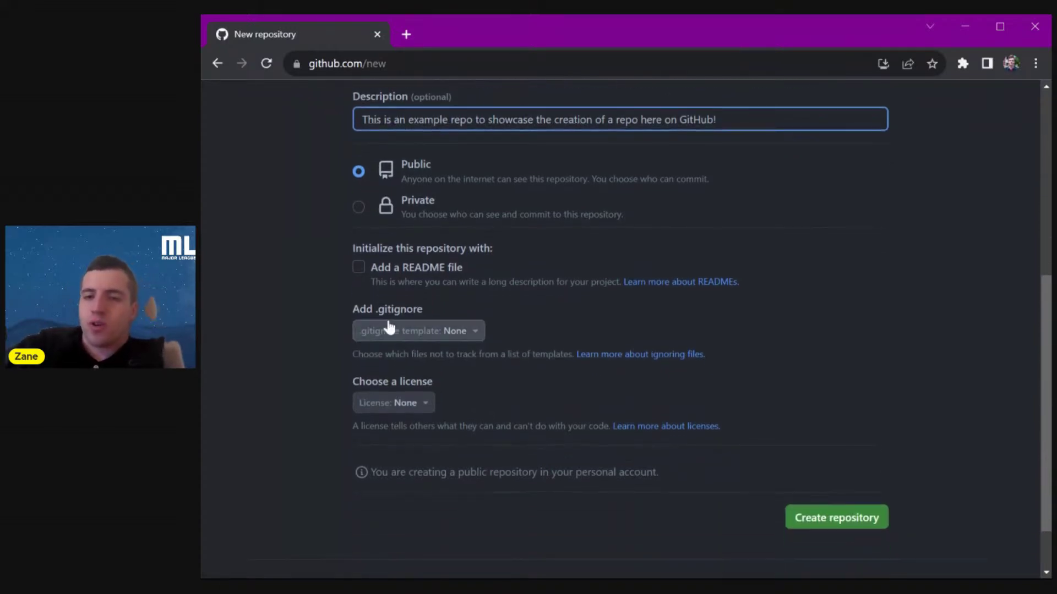
pyautogui.scroll(4, 387, 328)
pyautogui.moveTo(340, 307); pyautogui.dragTo(427, 304)
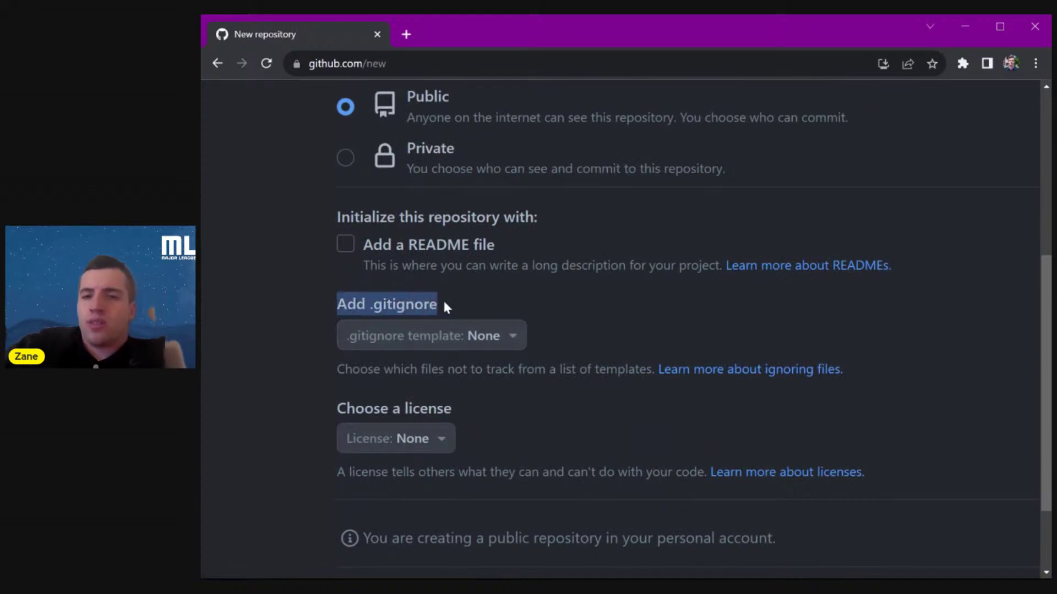
pyautogui.click(296, 314)
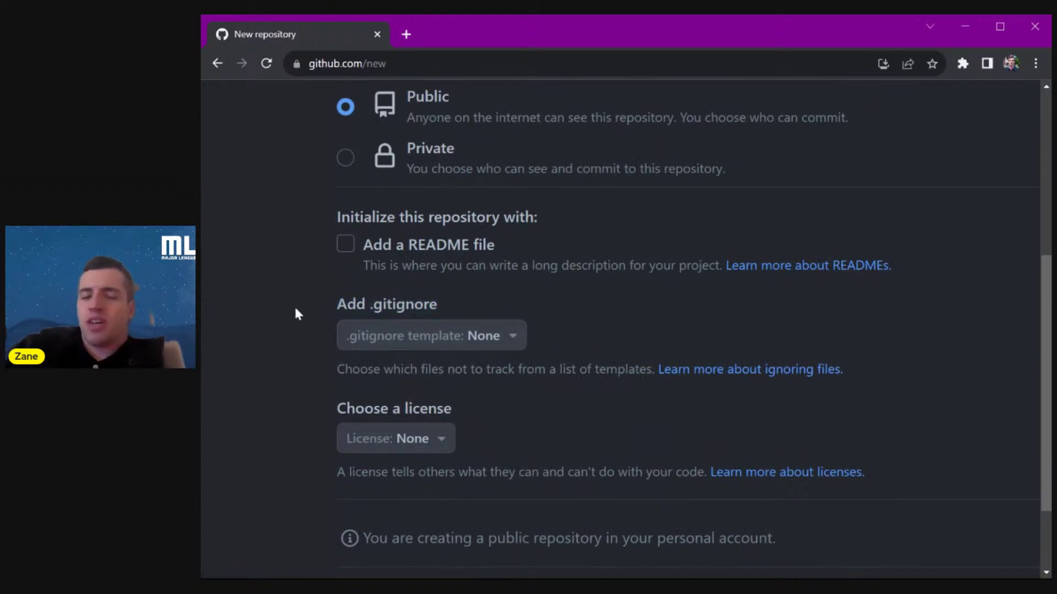
pyautogui.scroll(-2, 296, 309)
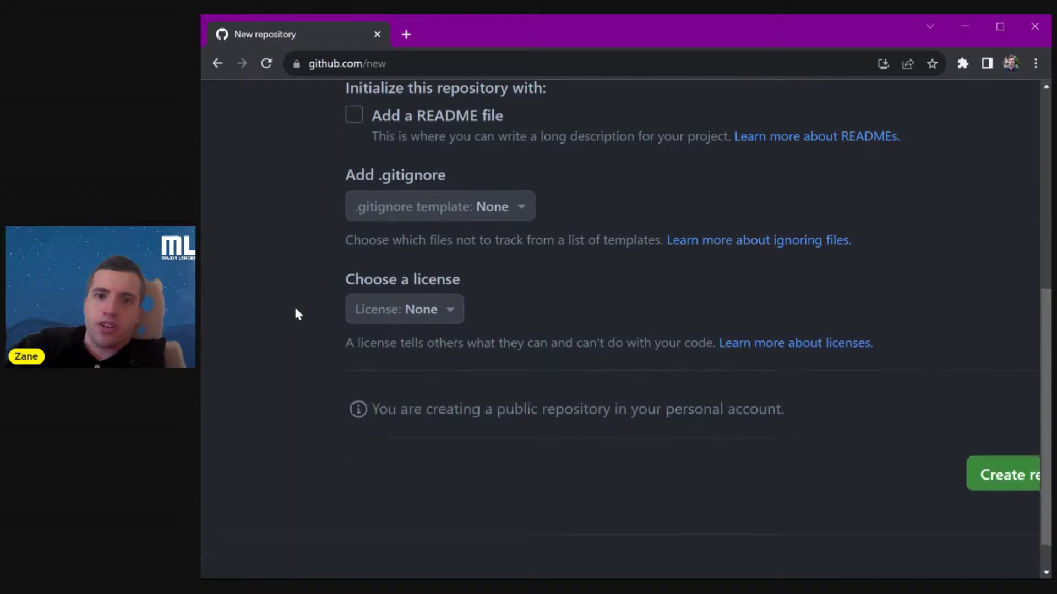
pyautogui.hscroll(3, 311, 286)
pyautogui.scroll(-3, 311, 286)
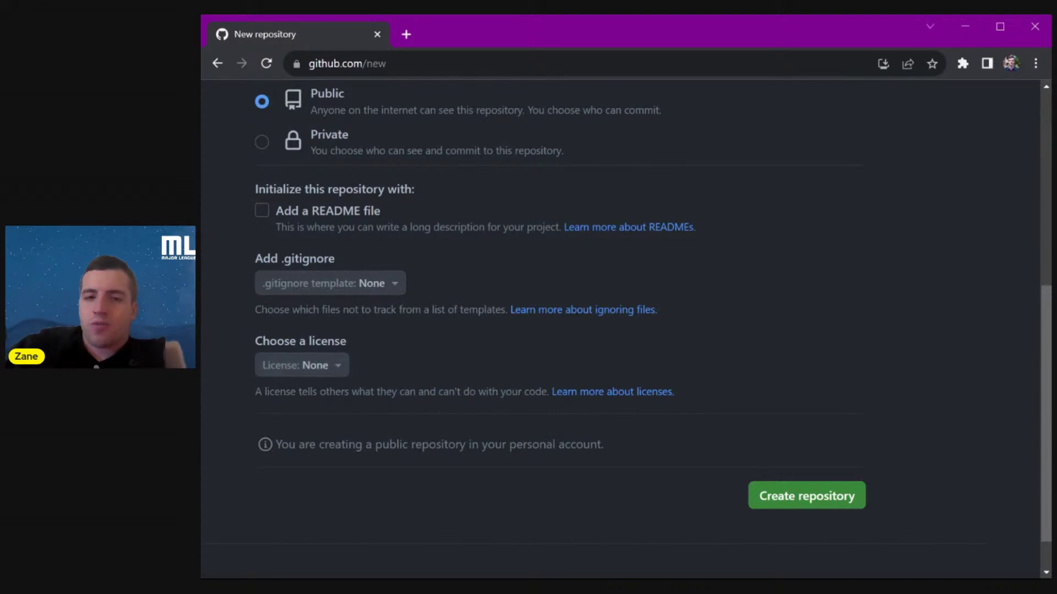
pyautogui.scroll(3, 620, 323)
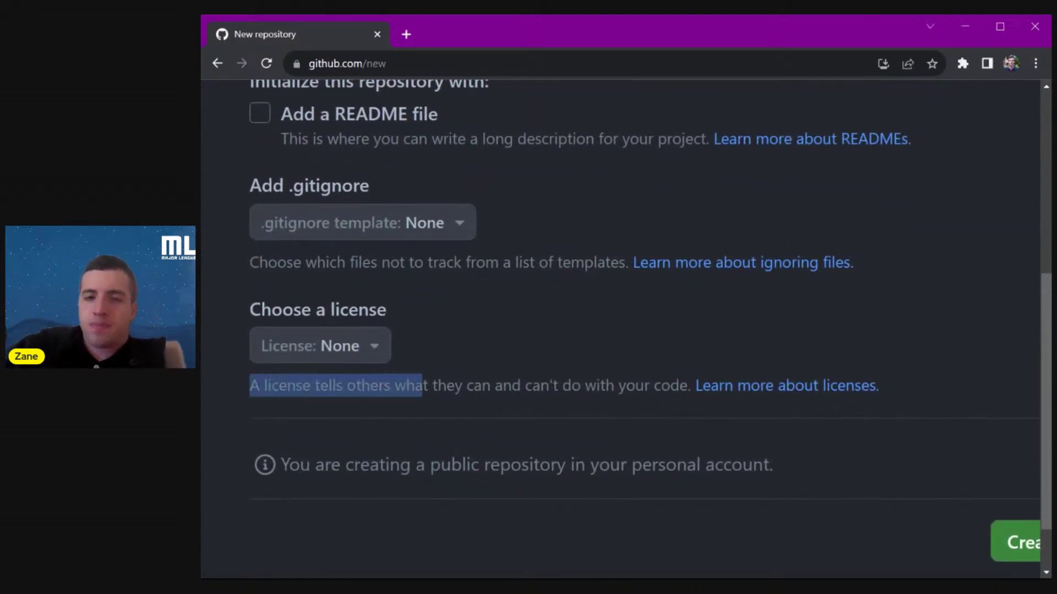
pyautogui.moveTo(704, 385); pyautogui.dragTo(690, 386)
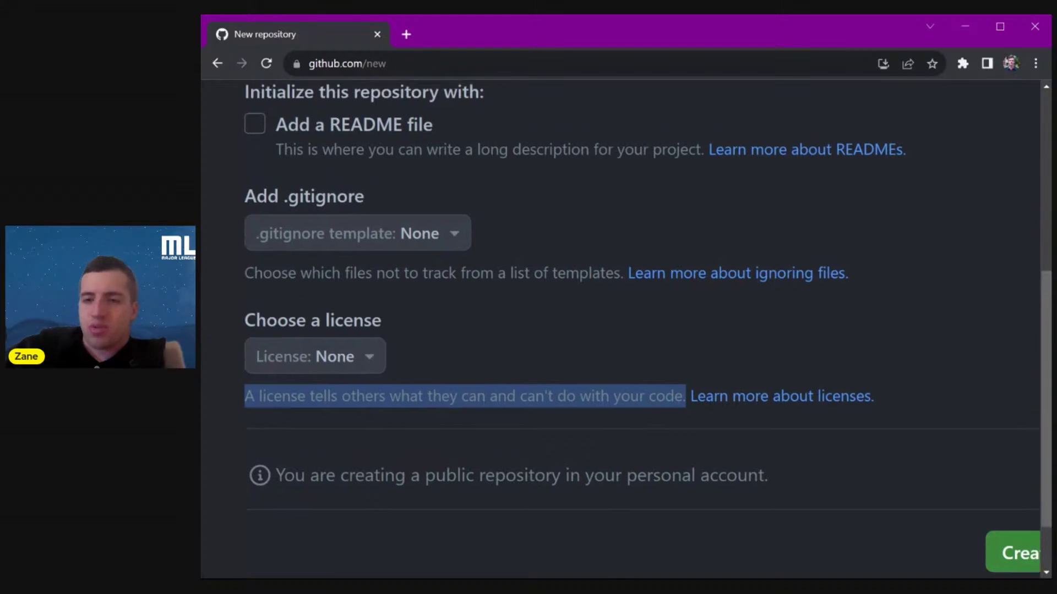
# - Create the public repository without a README, .gitignore template or license
pyautogui.hotkey('ctrl', '-')
pyautogui.hotkey('ctrl', '-')
pyautogui.hotkey('ctrl', '-')
pyautogui.hotkey('ctrl', '-')
pyautogui.click(583, 503)
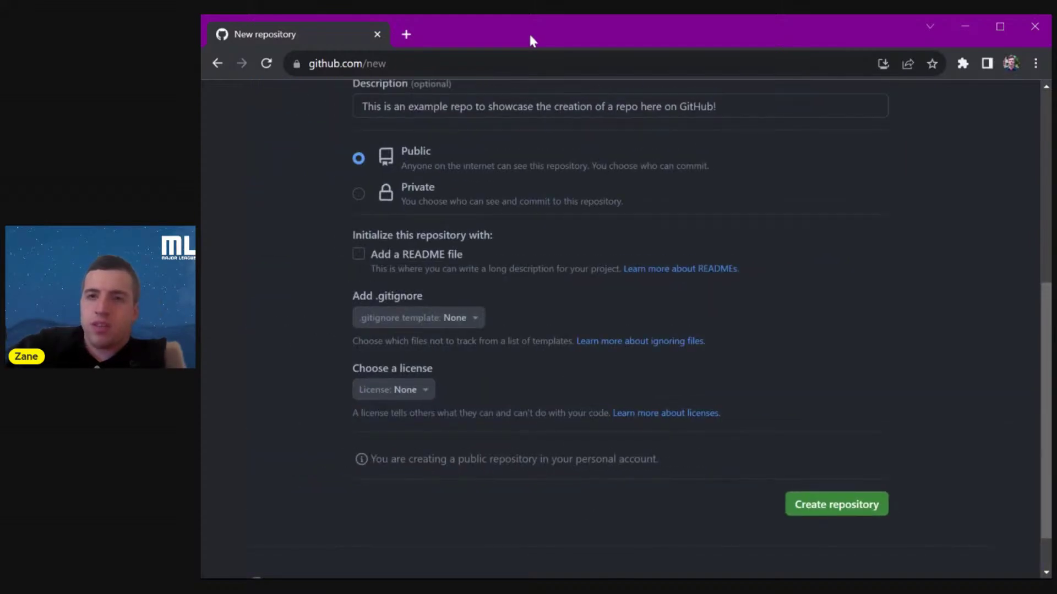
pyautogui.click(852, 503)
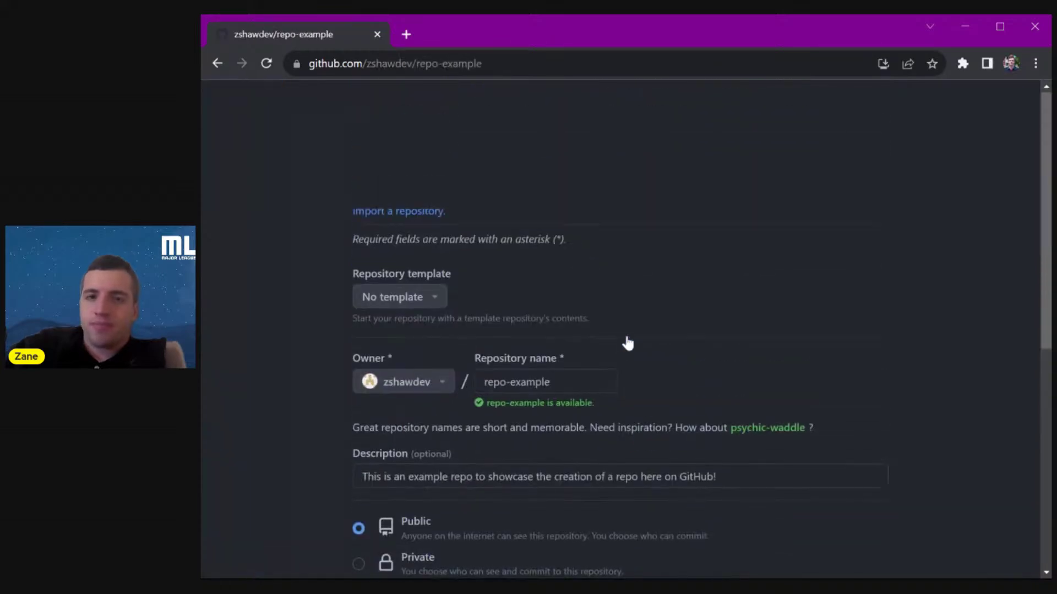
# - Look over the new repository's setup page, issues and pull requests, and return to its code page
pyautogui.scroll(-5, 626, 333)
pyautogui.scroll(6, 626, 335)
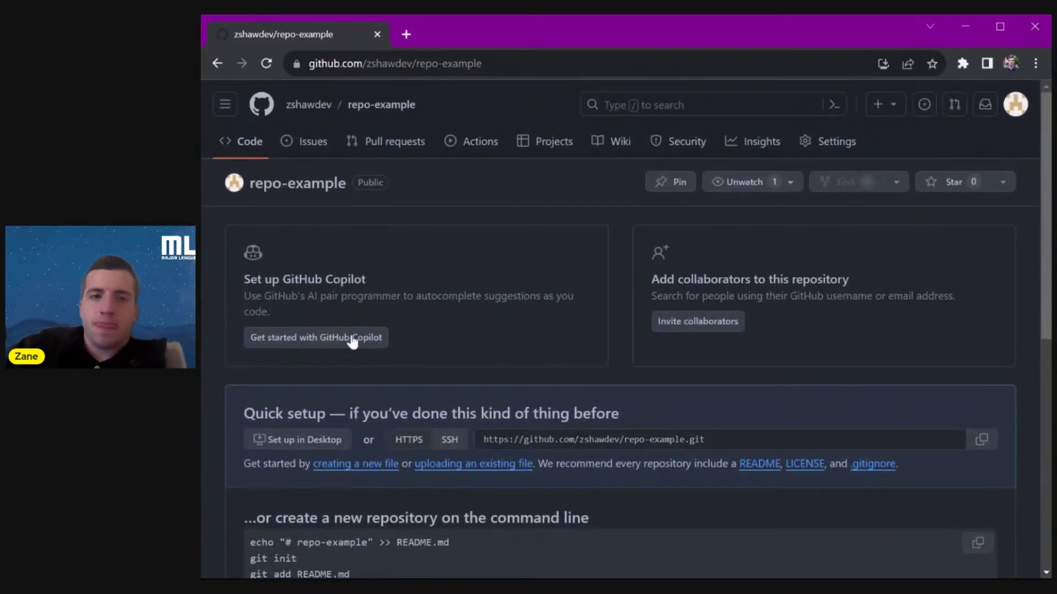
pyautogui.click(306, 141)
pyautogui.click(388, 146)
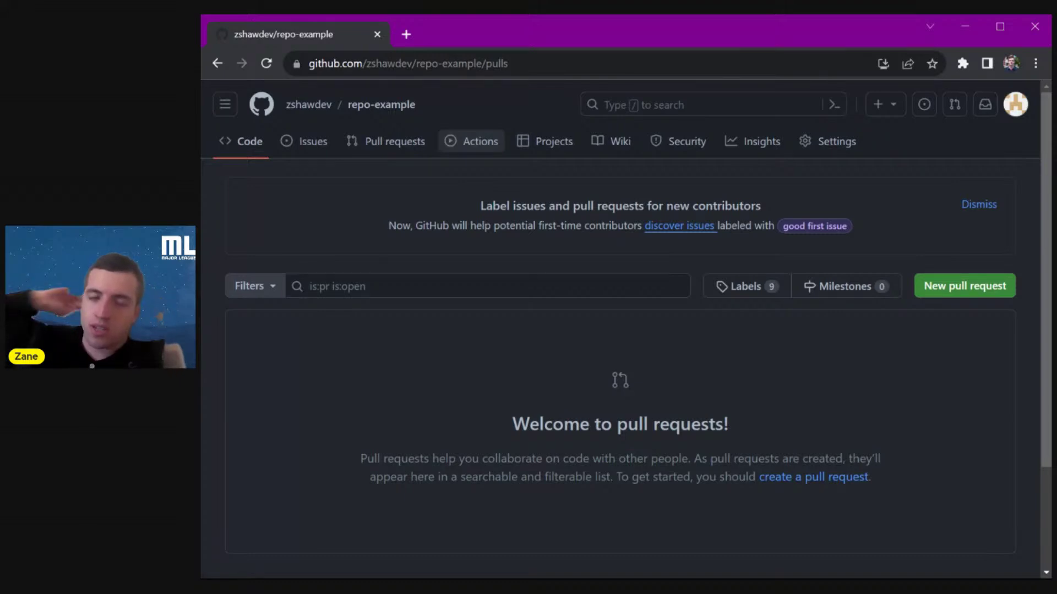
pyautogui.click(237, 142)
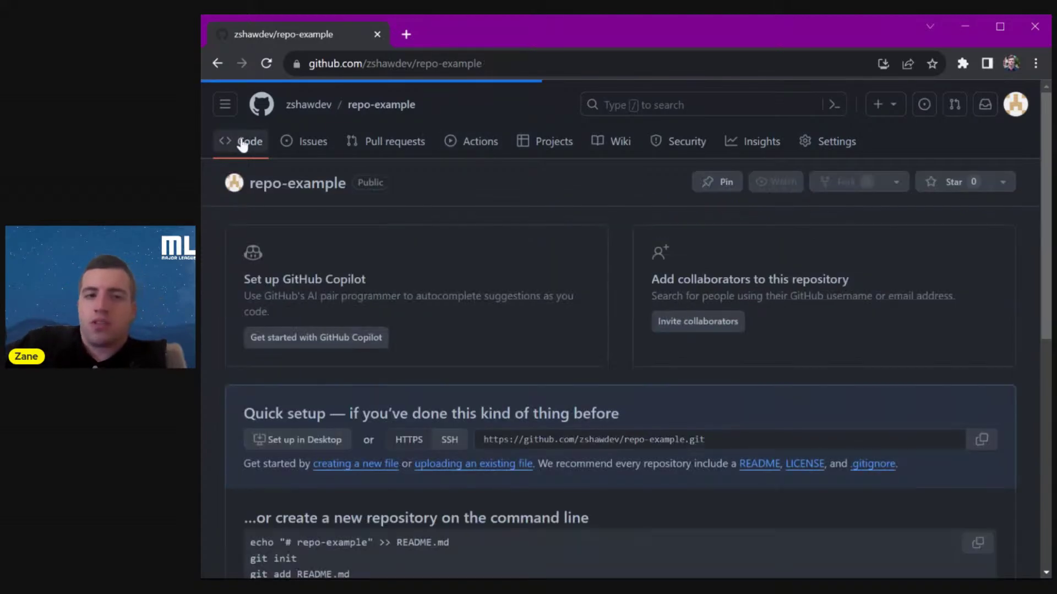
# - Examine the command-line instructions for creating a new repository and for pushing an existing one
pyautogui.scroll(-7, 562, 376)
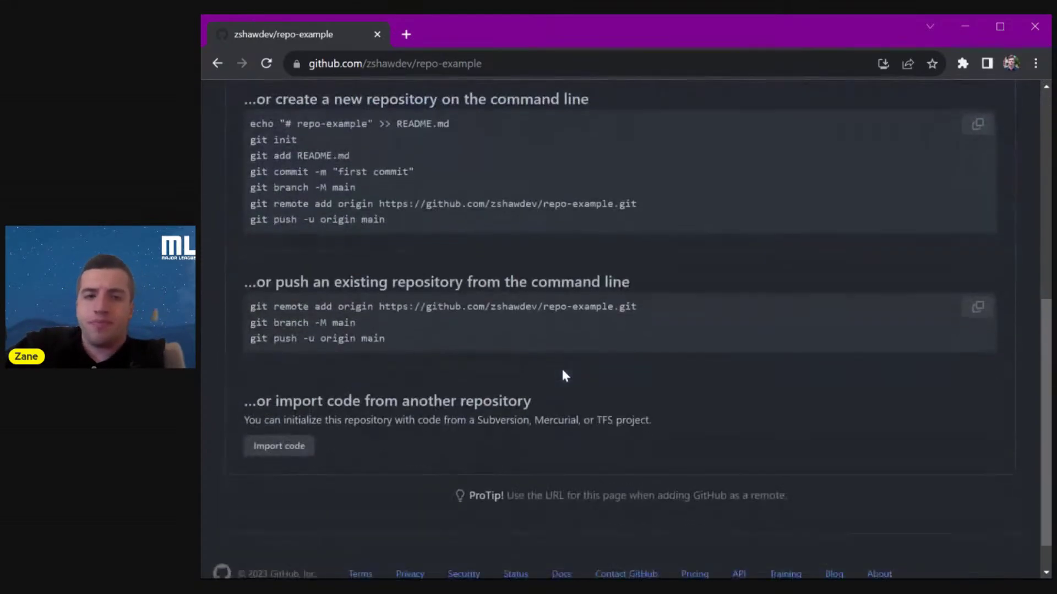
pyautogui.scroll(3, 562, 376)
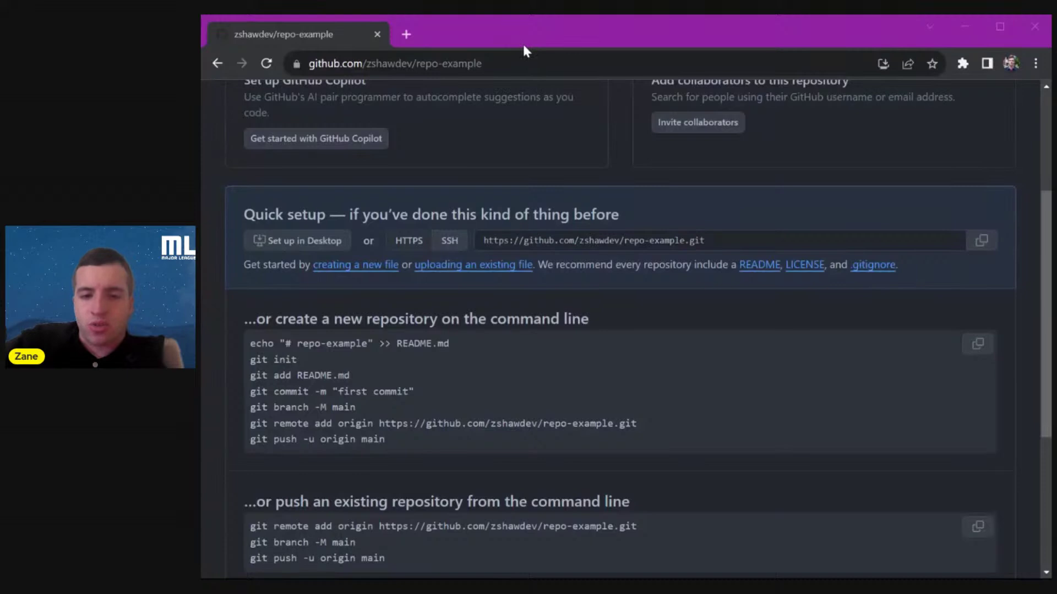
pyautogui.click(508, 36)
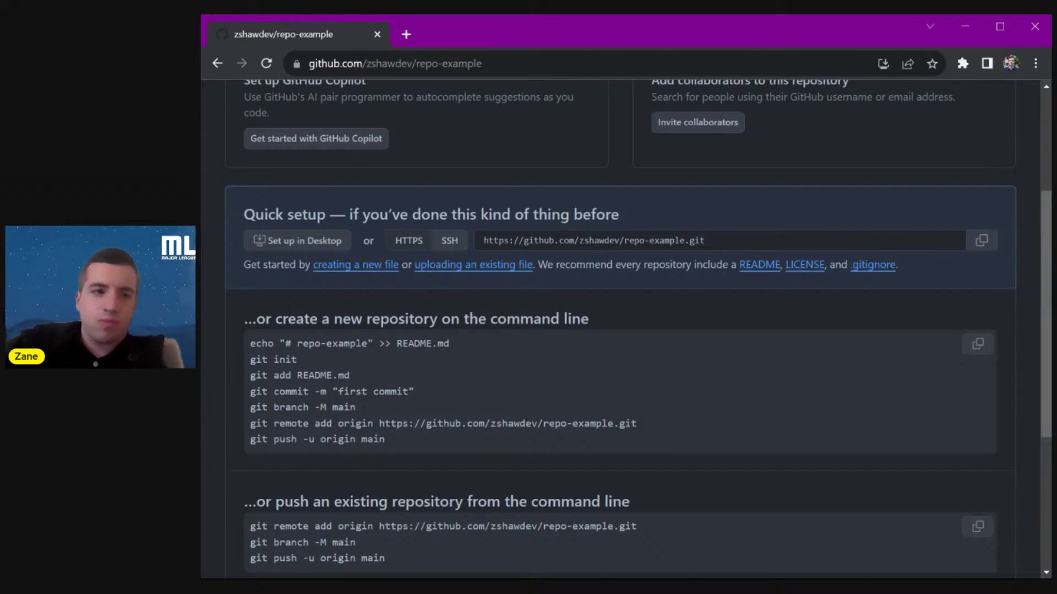
pyautogui.scroll(-1, 626, 329)
pyautogui.scroll(-1, 626, 329)
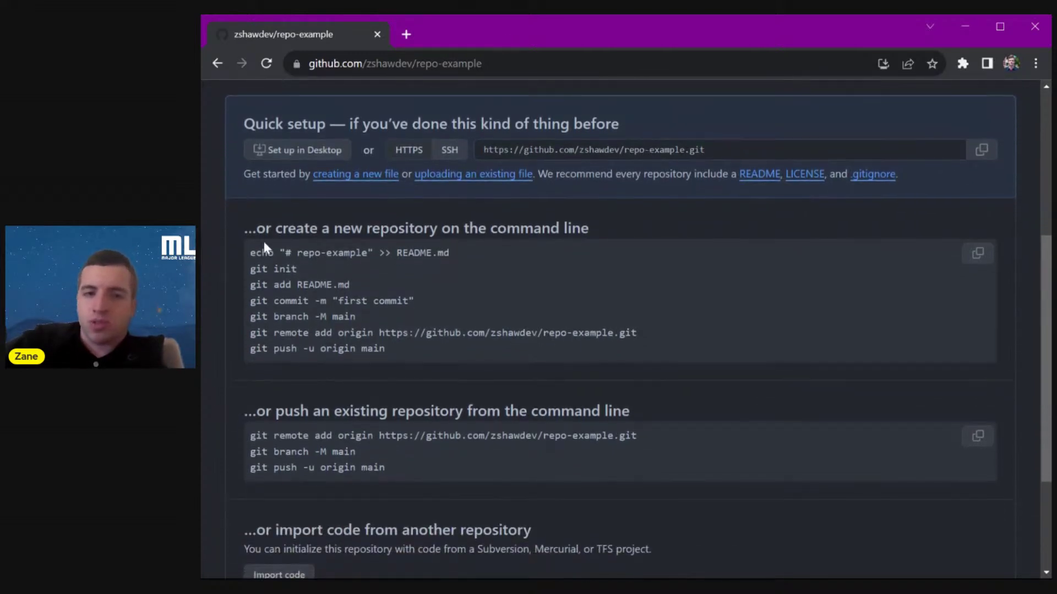
pyautogui.moveTo(244, 228); pyautogui.dragTo(420, 349)
pyautogui.click(424, 349)
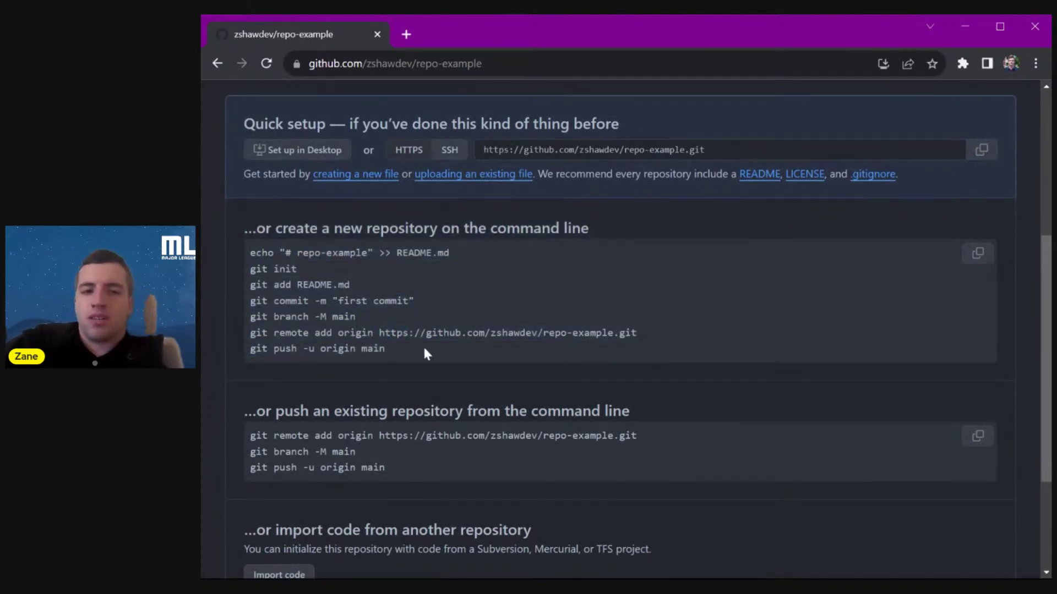
pyautogui.scroll(-1, 424, 348)
pyautogui.moveTo(242, 181); pyautogui.dragTo(396, 302)
pyautogui.scroll(-2, 402, 313)
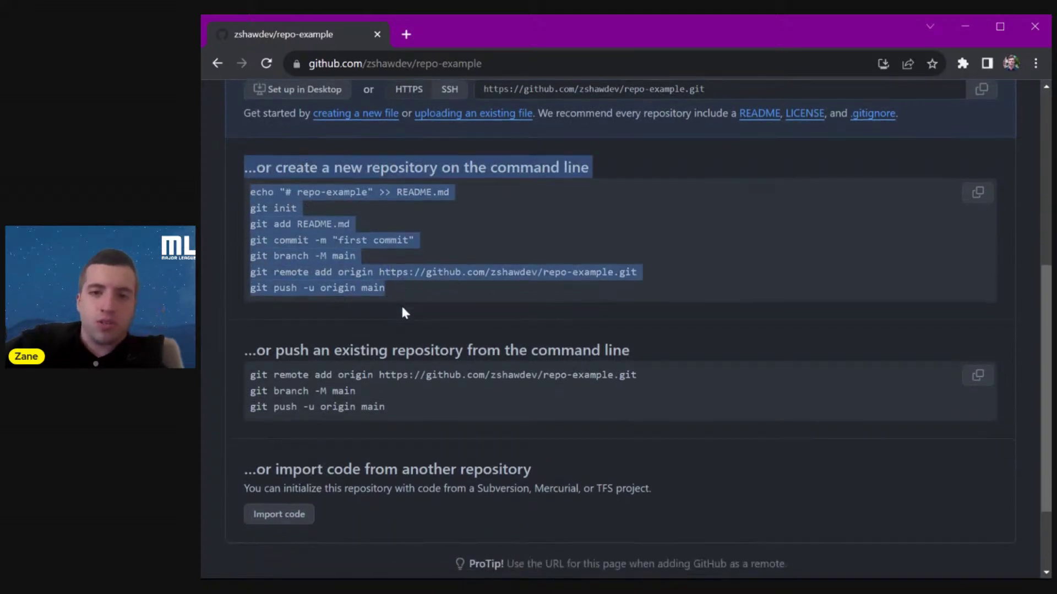
pyautogui.click(403, 328)
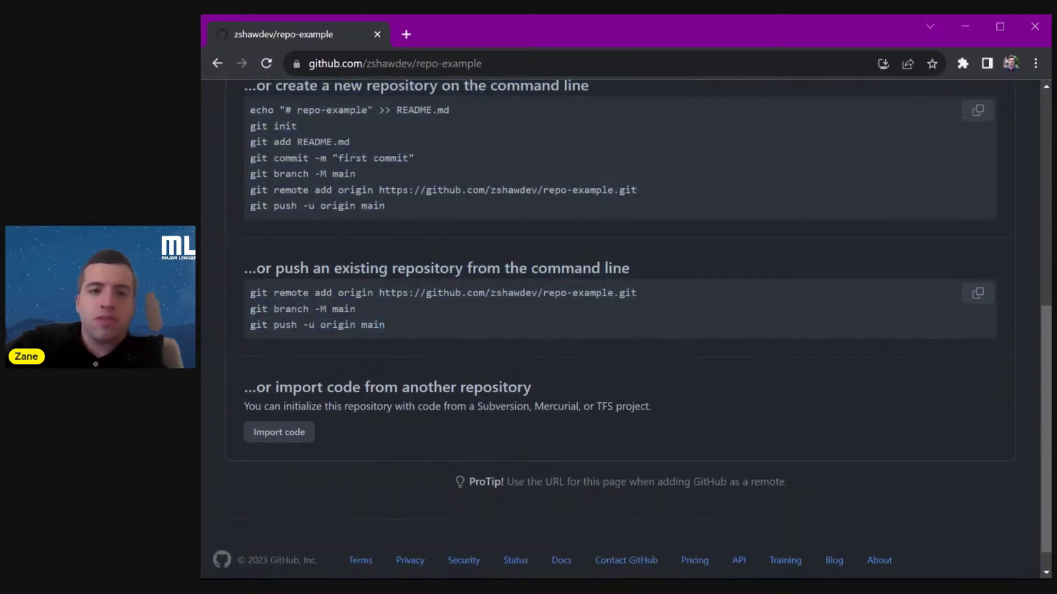
pyautogui.moveTo(242, 259); pyautogui.dragTo(359, 293)
pyautogui.click(382, 313)
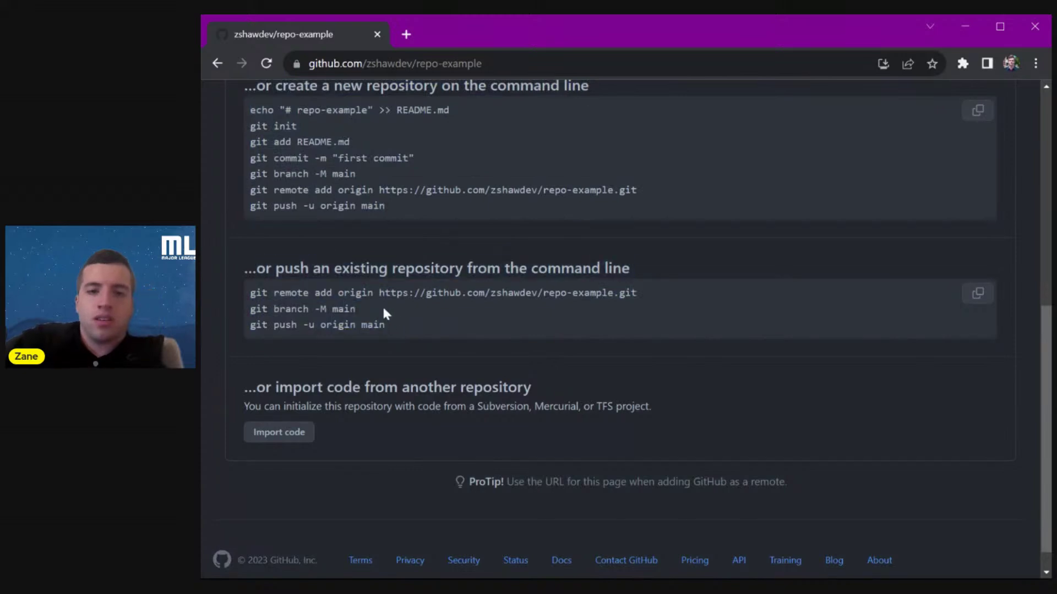
# - Compare the commands for pushing an existing repository with those for creating a new one, including the remote origin line
pyautogui.moveTo(639, 293); pyautogui.dragTo(250, 293)
pyautogui.scroll(3, 621, 330)
pyautogui.moveTo(243, 226); pyautogui.dragTo(422, 447)
pyautogui.click(446, 495)
pyautogui.scroll(-3, 447, 500)
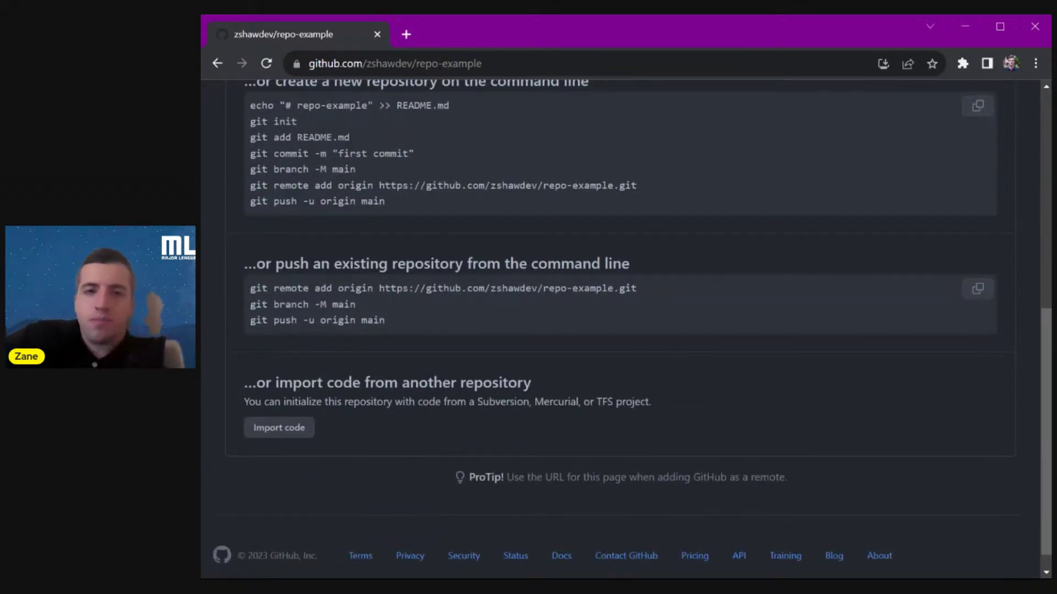
pyautogui.scroll(3, 621, 330)
pyautogui.scroll(3, 622, 330)
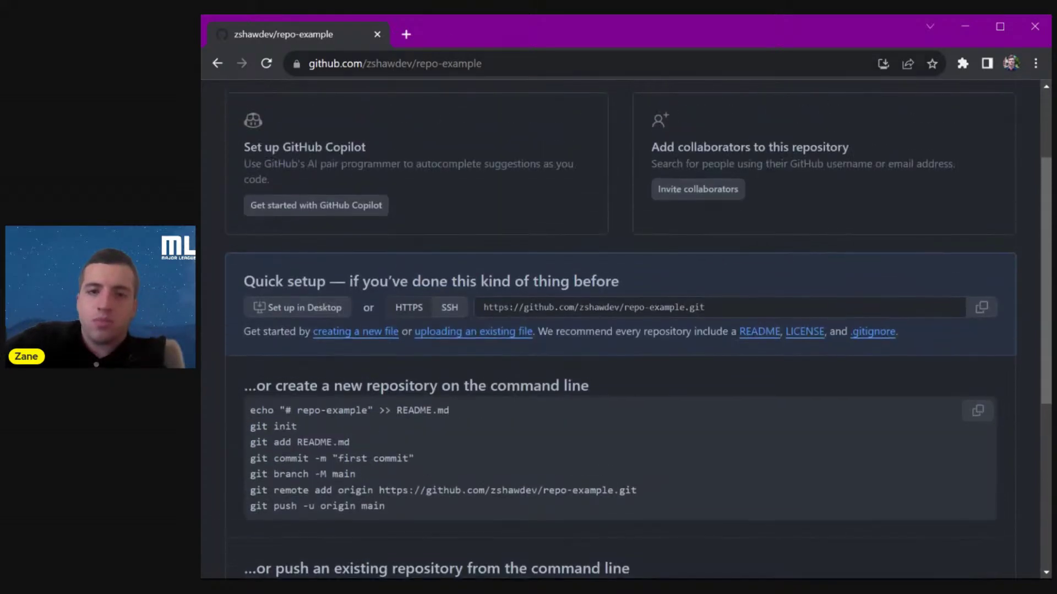
pyautogui.hotkey('alt', 'Tab')
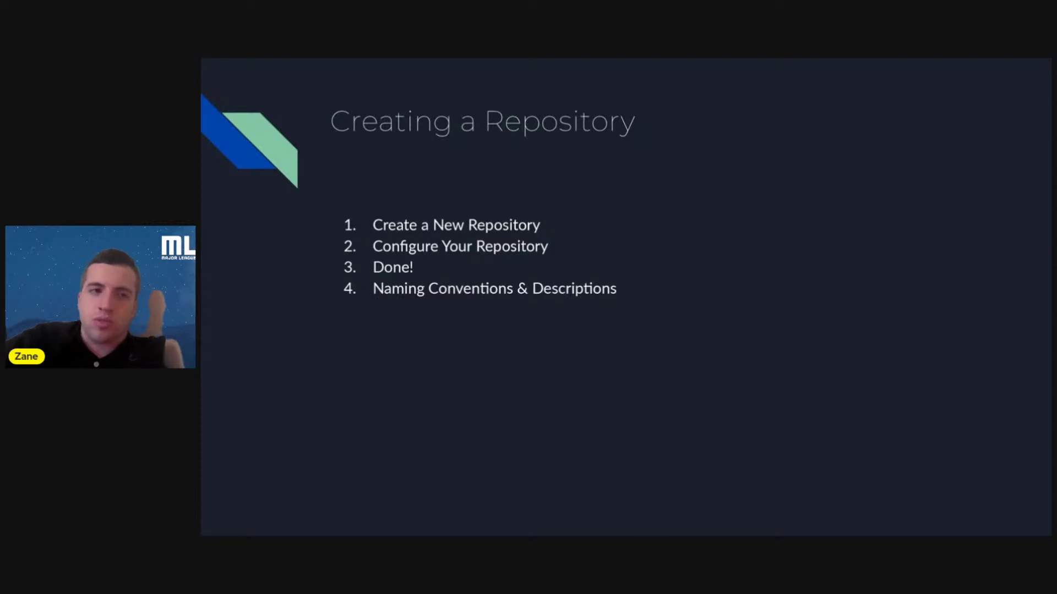
pyautogui.press('Right')
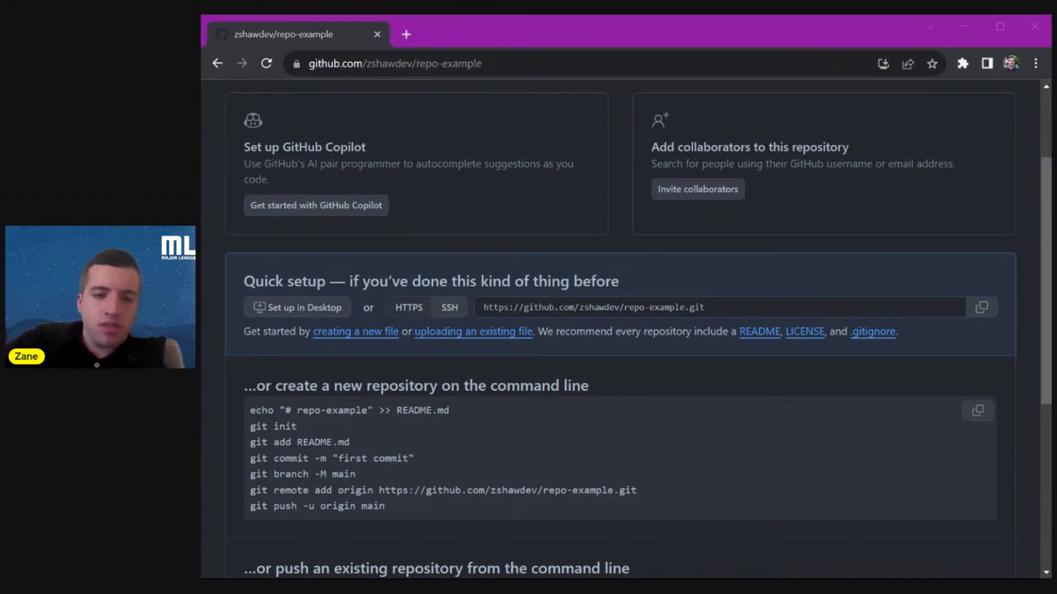
pyautogui.click(510, 34)
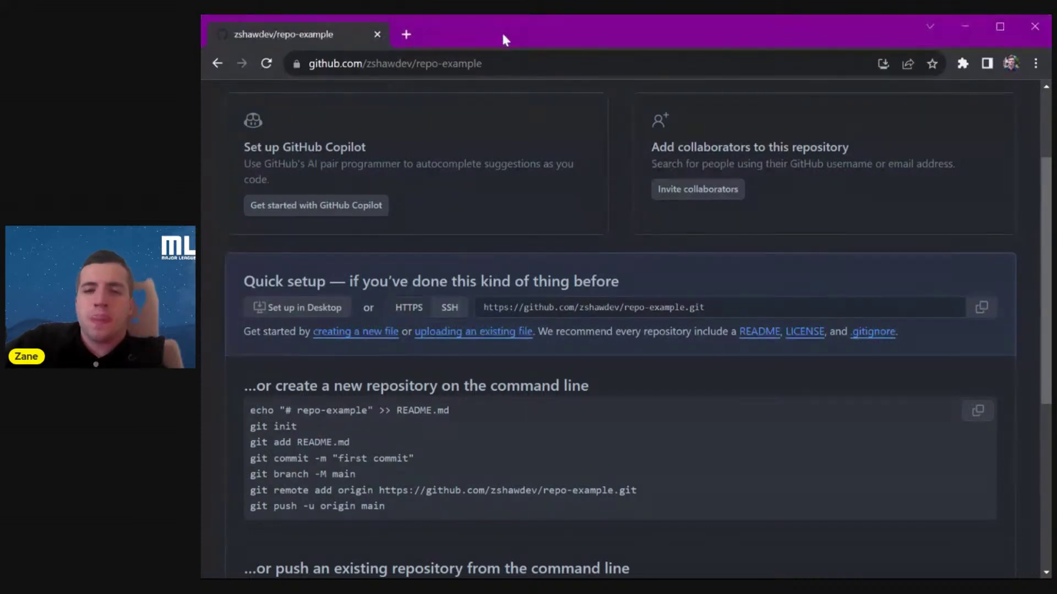
# - Enlarge the page to examine the repository's name and public label, and restore the normal page size
pyautogui.scroll(3, 298, 193)
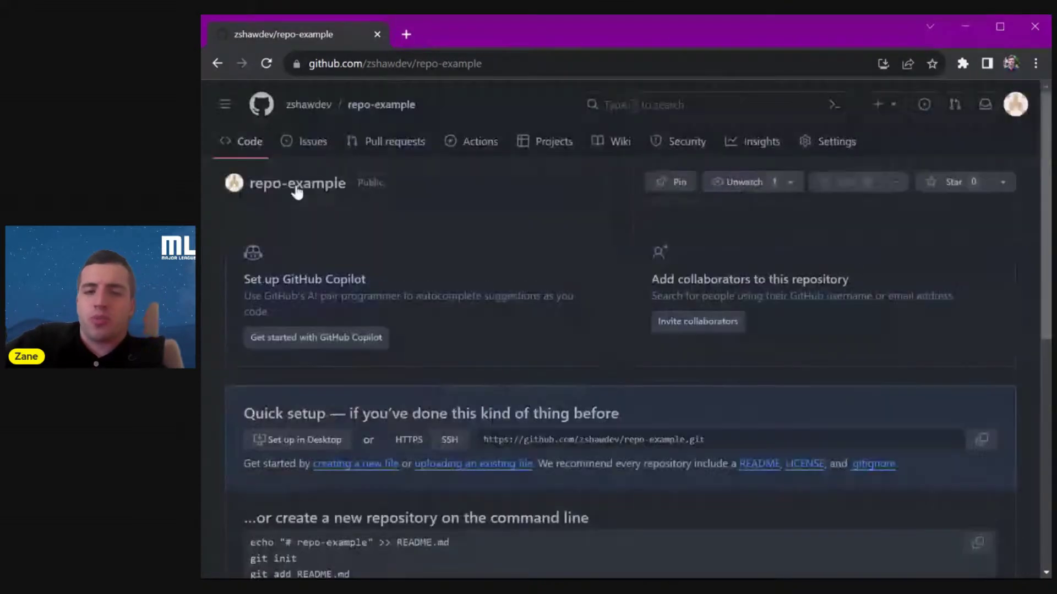
pyautogui.scroll(3, 297, 190)
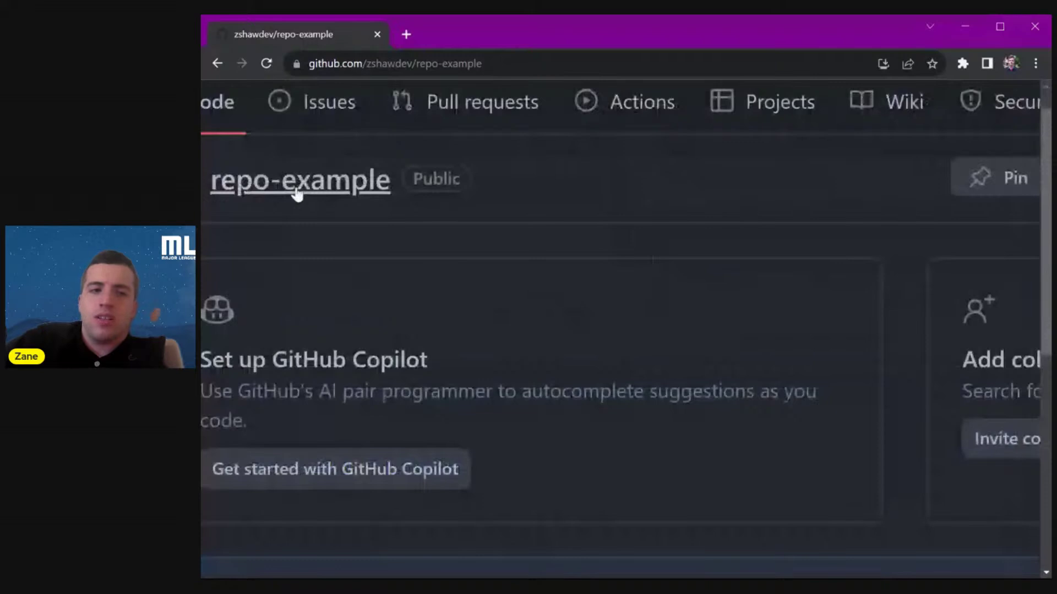
pyautogui.scroll(-3, 297, 193)
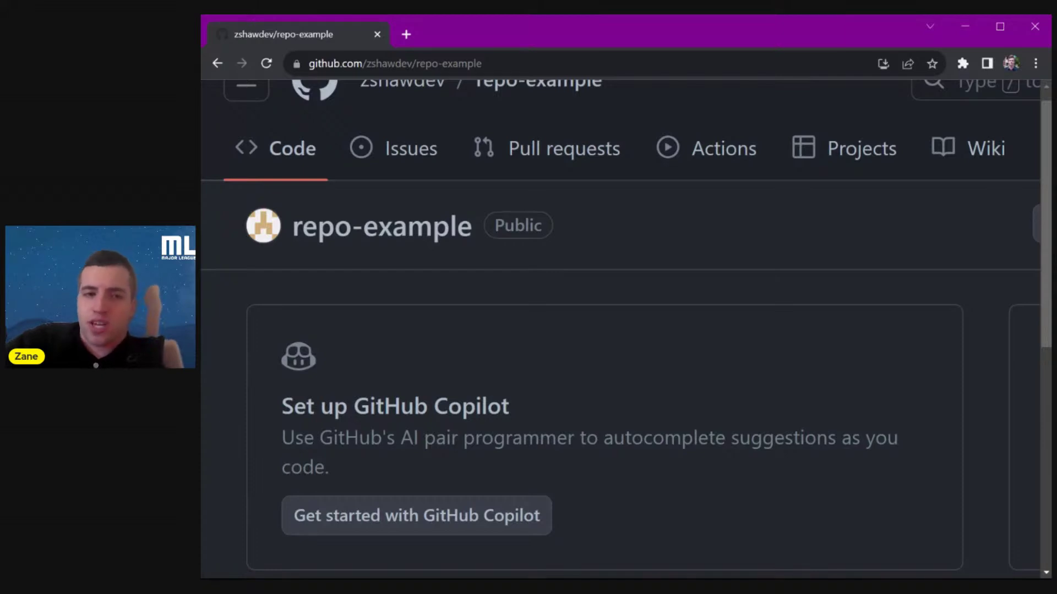
pyautogui.moveTo(477, 229); pyautogui.dragTo(292, 229)
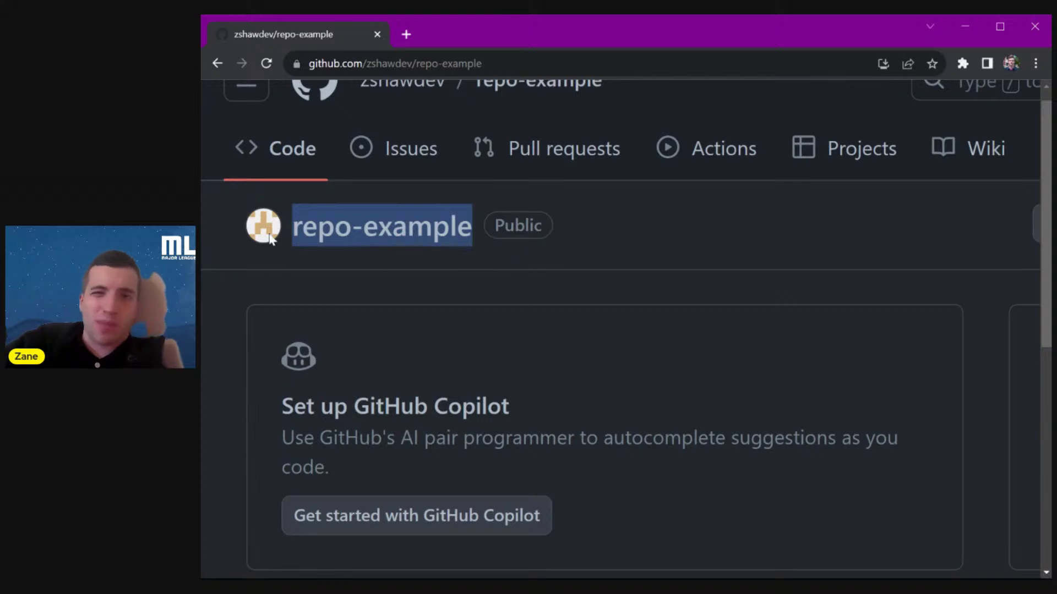
pyautogui.moveTo(289, 228); pyautogui.dragTo(490, 233)
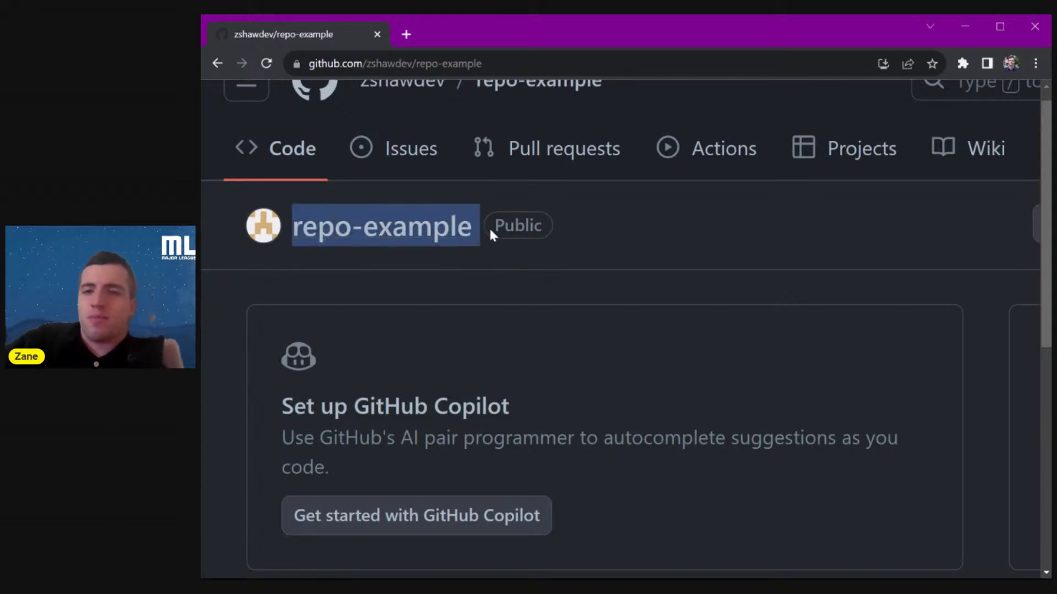
pyautogui.click(511, 289)
pyautogui.scroll(1, 512, 289)
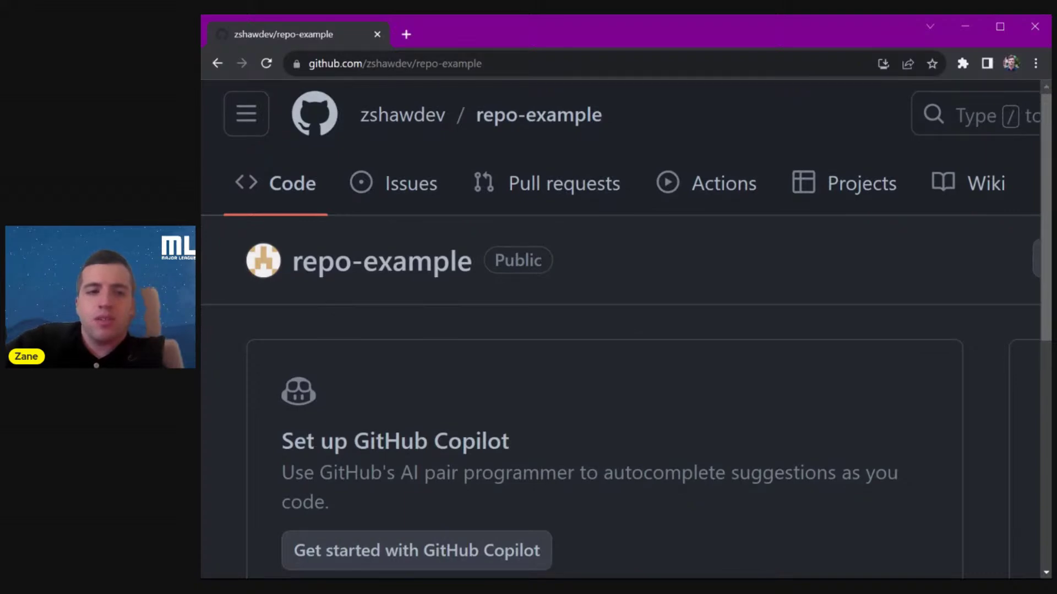
pyautogui.hotkey('ctrl', '-')
pyautogui.hotkey('ctrl', '-')
pyautogui.hotkey('ctrl', '-')
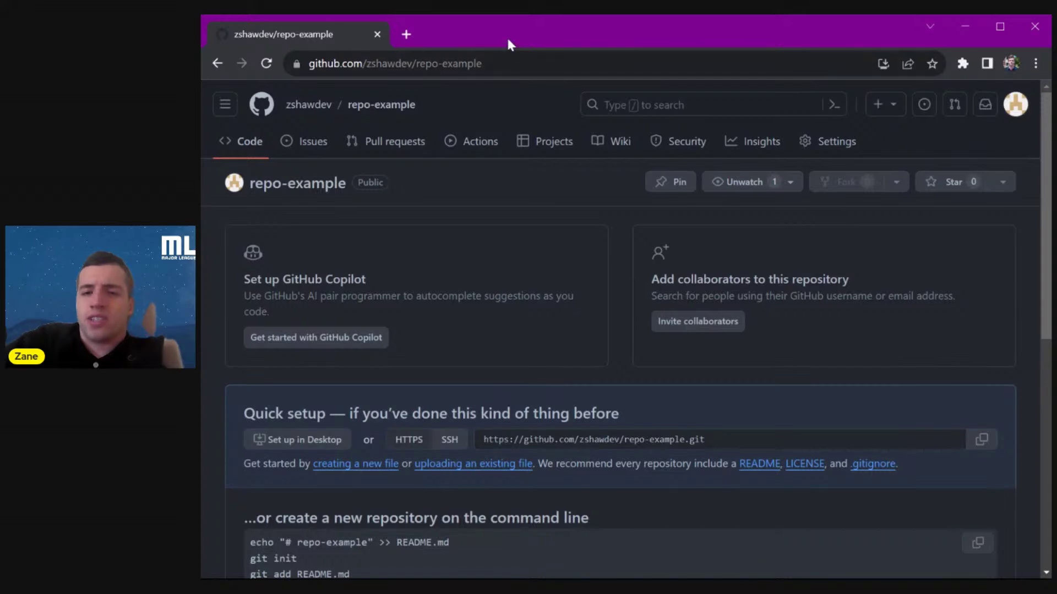
# - Look through the whole setup page and the issues and pull requests pages, and return to the code page
pyautogui.scroll(-6, 621, 383)
pyautogui.scroll(6, 620, 383)
pyautogui.scroll(-6, 620, 382)
pyautogui.scroll(-1, 620, 386)
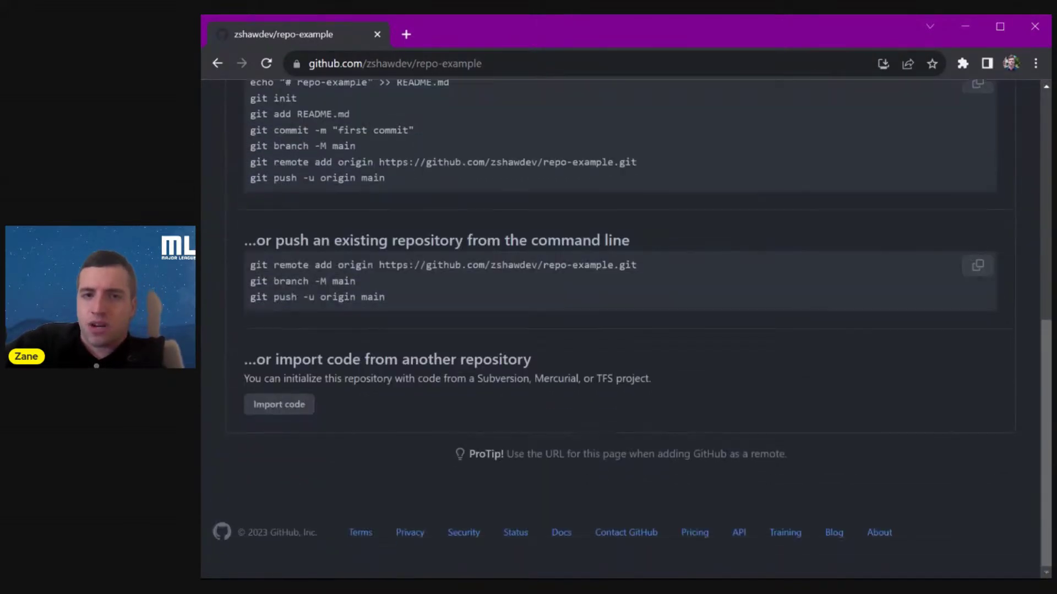
pyautogui.scroll(8, 551, 330)
pyautogui.click(318, 146)
pyautogui.click(378, 144)
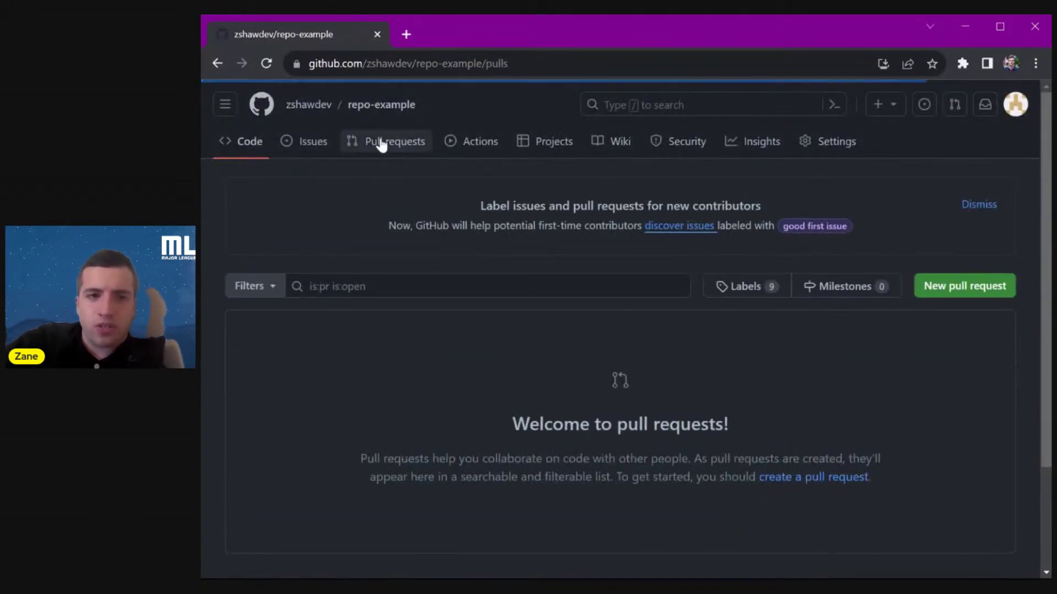
pyautogui.click(303, 142)
pyautogui.click(241, 149)
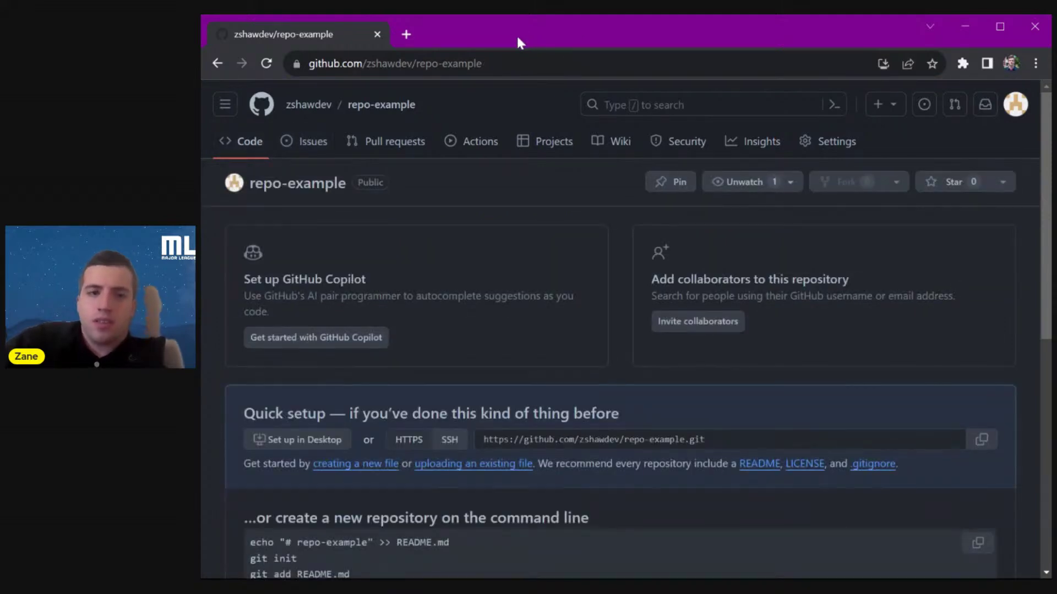
# - Tour the repository's issues, pull requests, actions, projects, wiki, security, insights and settings pages, and return to its code page
pyautogui.scroll(-8, 481, 287)
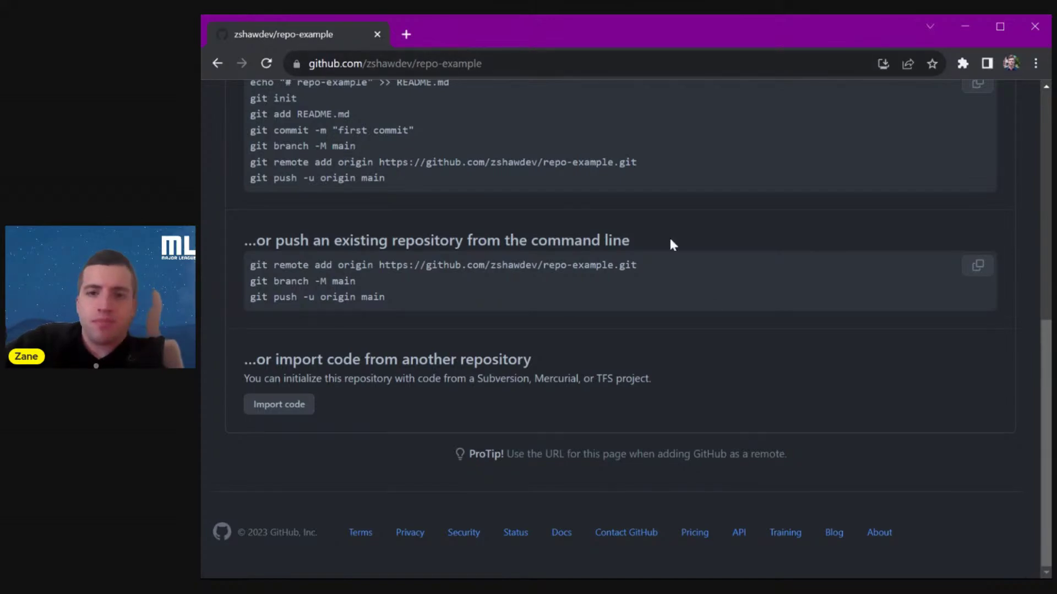
pyautogui.scroll(4, 734, 337)
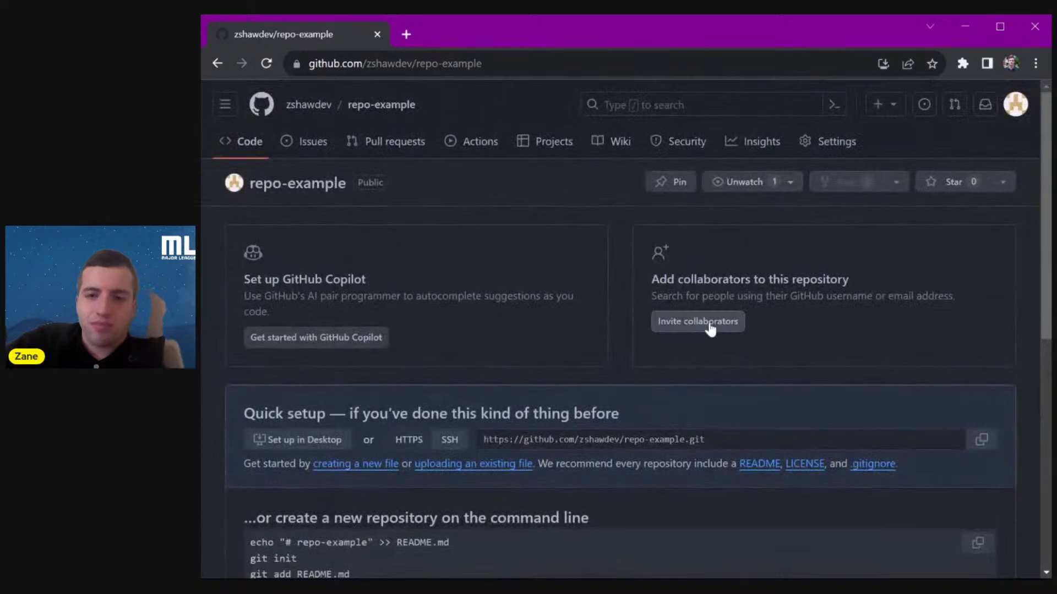
pyautogui.click(313, 147)
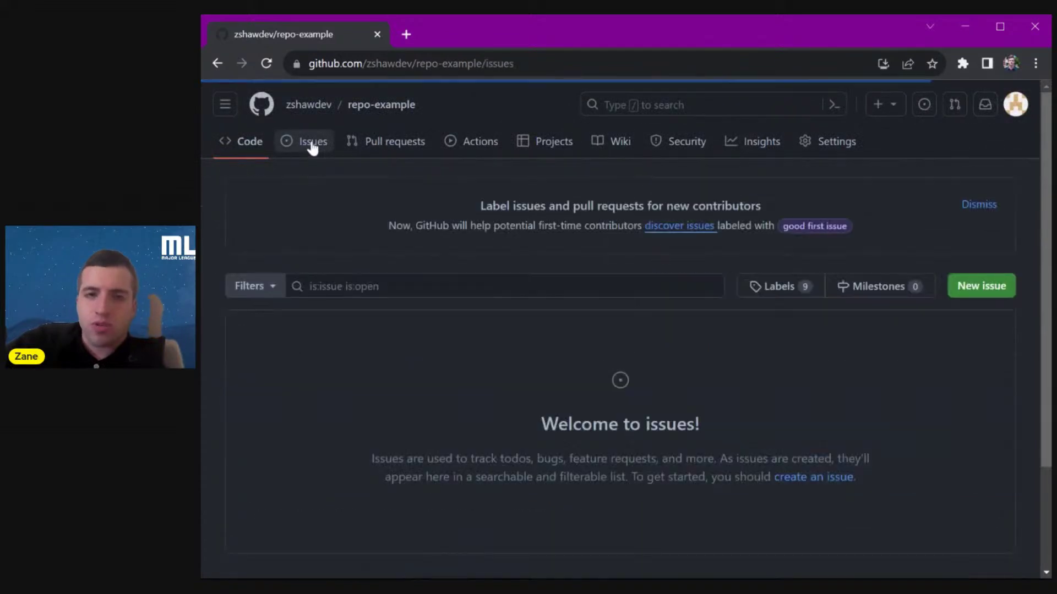
pyautogui.click(380, 146)
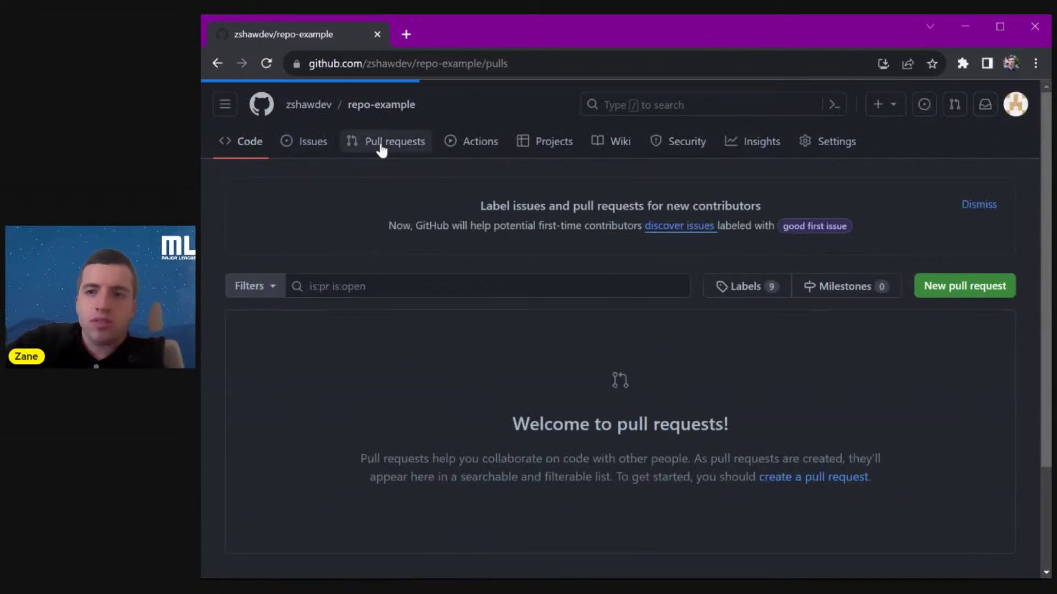
pyautogui.click(476, 149)
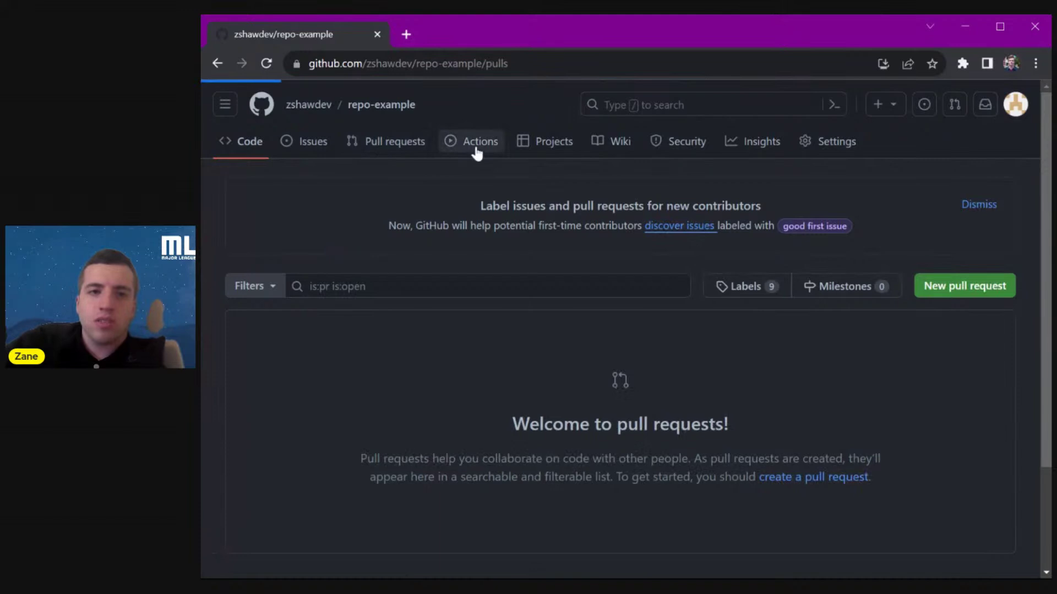
pyautogui.click(539, 152)
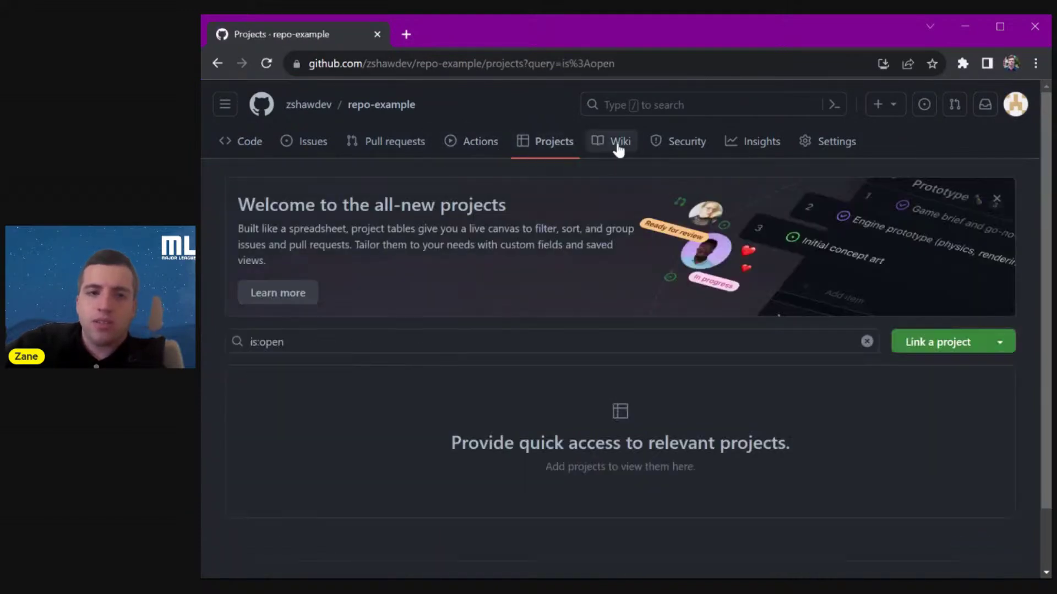
pyautogui.click(619, 149)
pyautogui.click(679, 147)
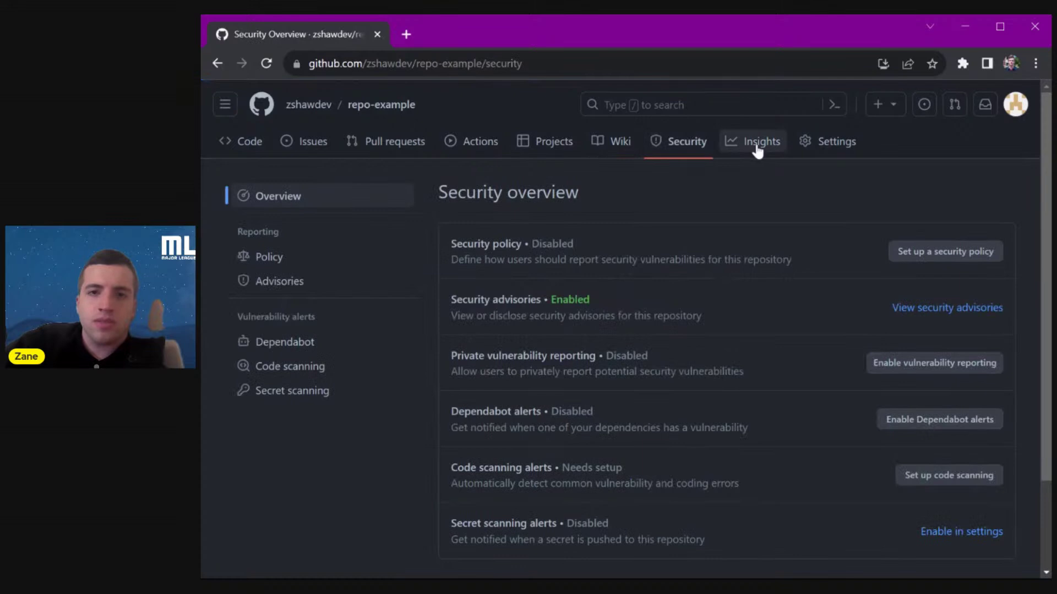
pyautogui.click(757, 150)
pyautogui.click(813, 150)
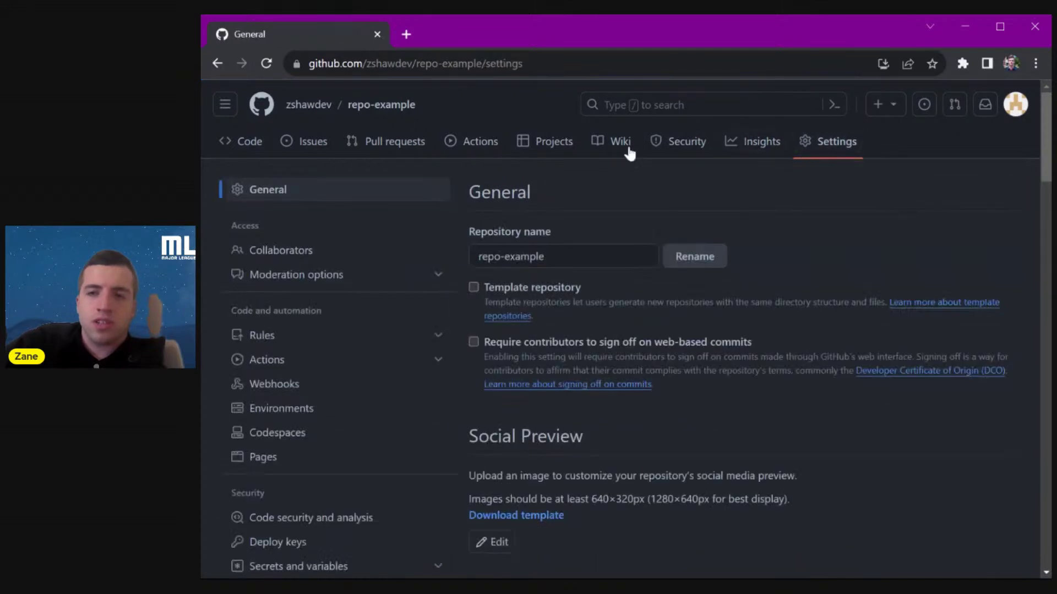
pyautogui.click(243, 141)
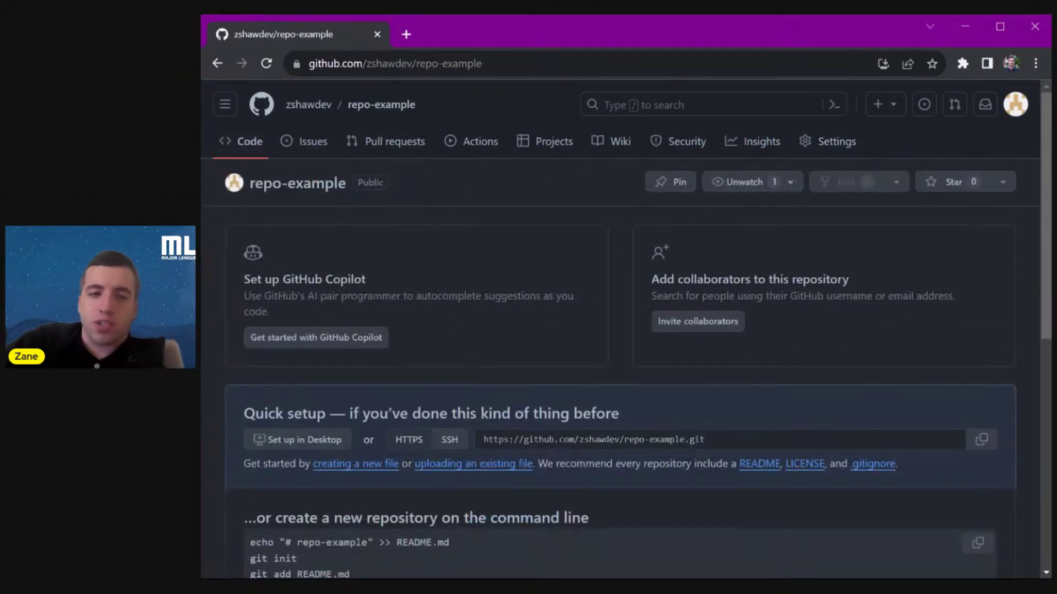
# - Review the quick setup, command-line and import code sections of the empty repository's page
pyautogui.scroll(-4, 576, 366)
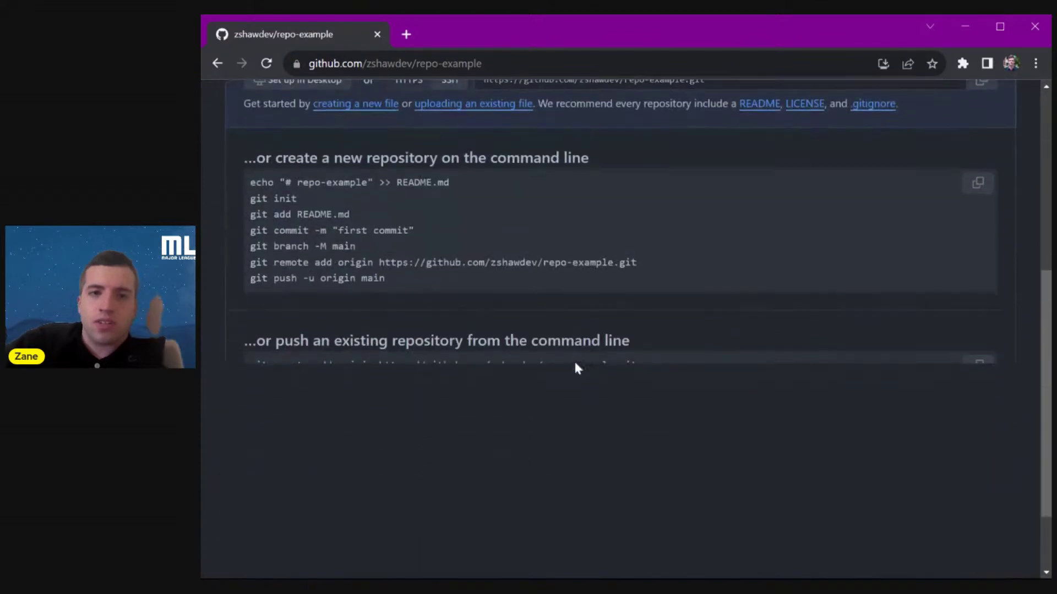
pyautogui.scroll(4, 576, 366)
pyautogui.scroll(-7, 576, 366)
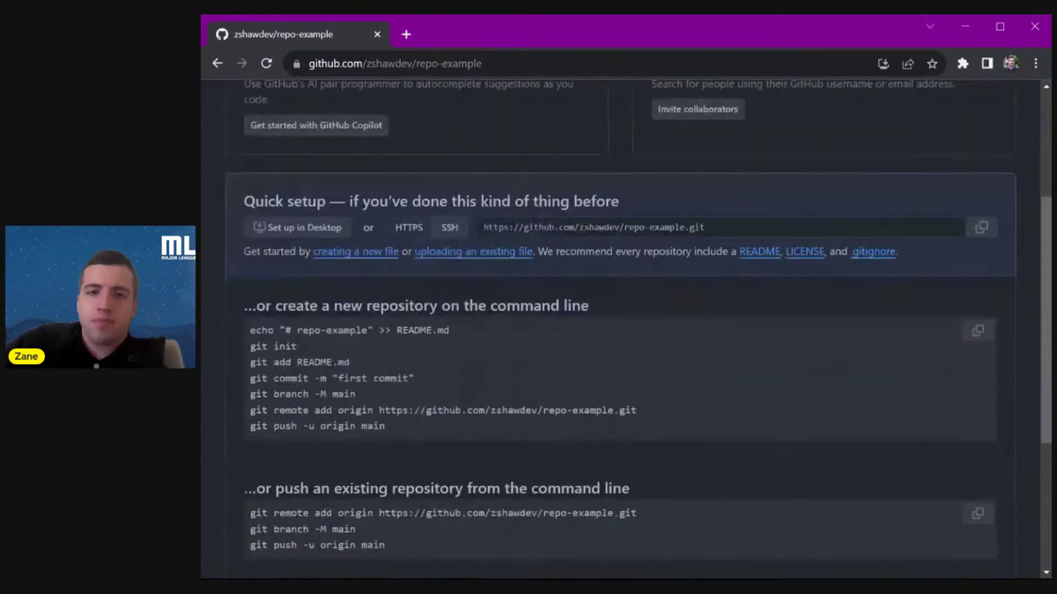
pyautogui.scroll(-2, 623, 328)
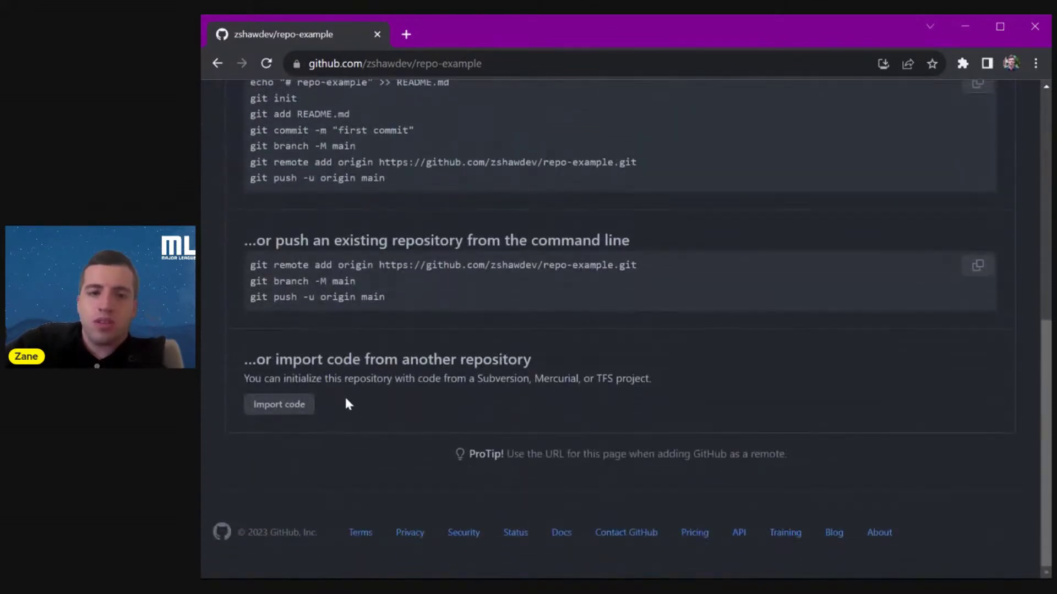
pyautogui.scroll(10, 431, 394)
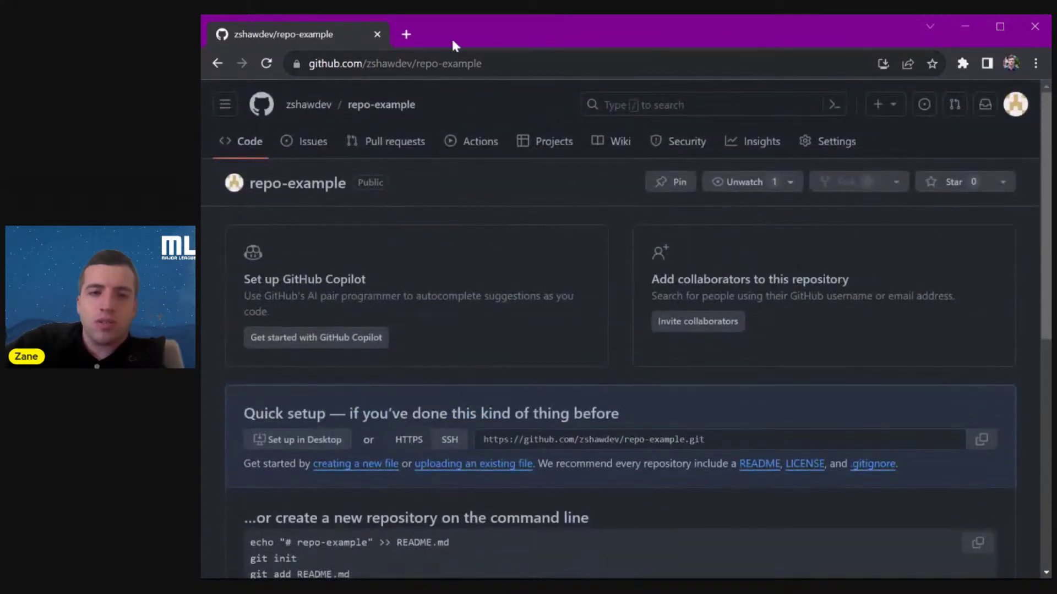
# - Open the account's own profile in a new browser tab and go to its pokelex repository
pyautogui.click(1015, 106)
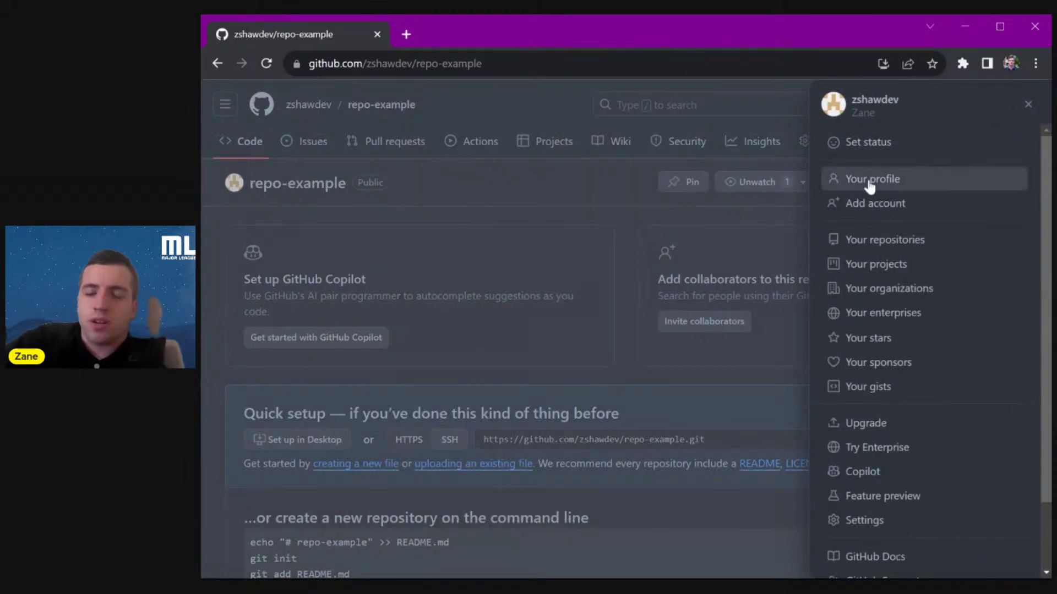
pyautogui.middleClick(869, 181)
pyautogui.click(460, 37)
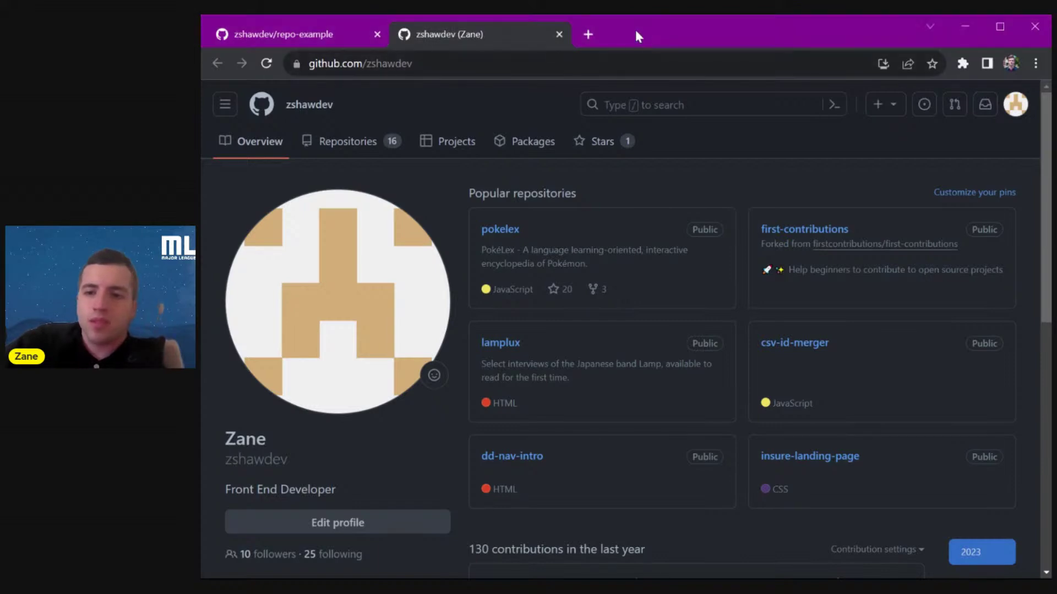
pyautogui.click(511, 230)
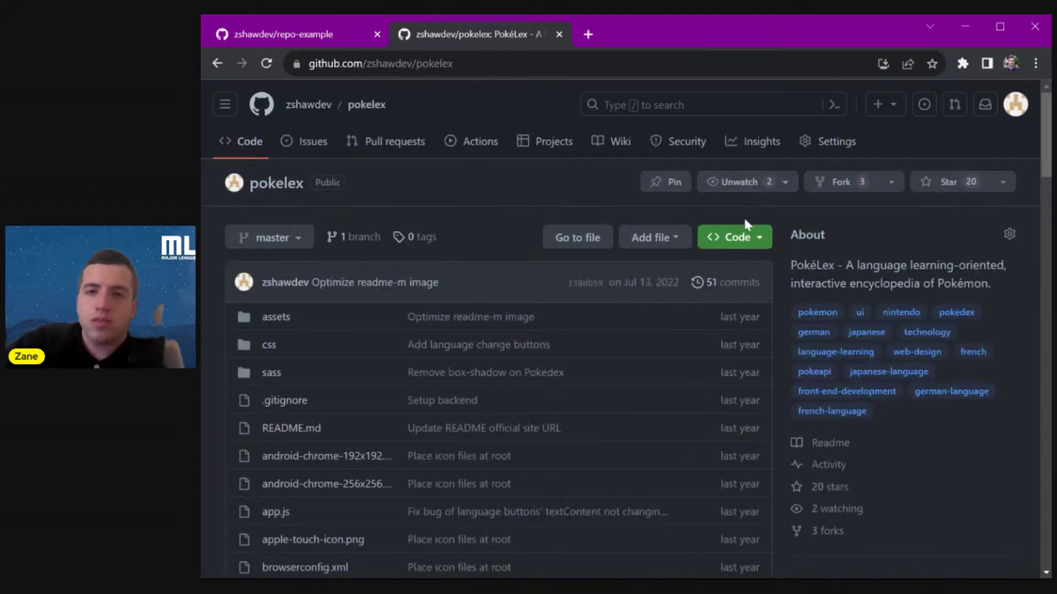
# - Show the clone and download options for the pokelex repository's code
pyautogui.click(754, 238)
pyautogui.scroll(-4, 715, 339)
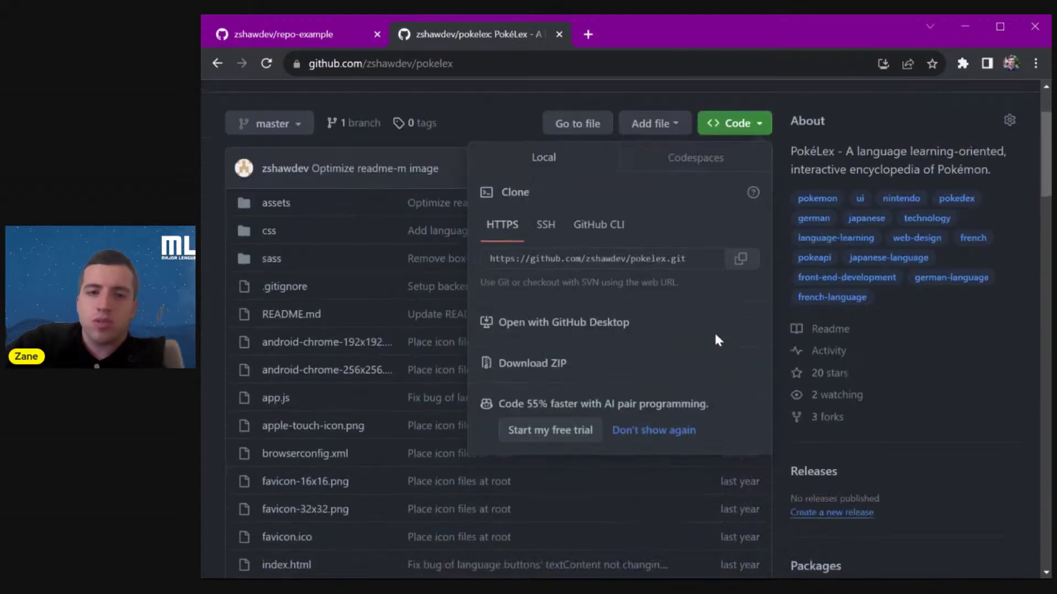
pyautogui.scroll(3, 715, 338)
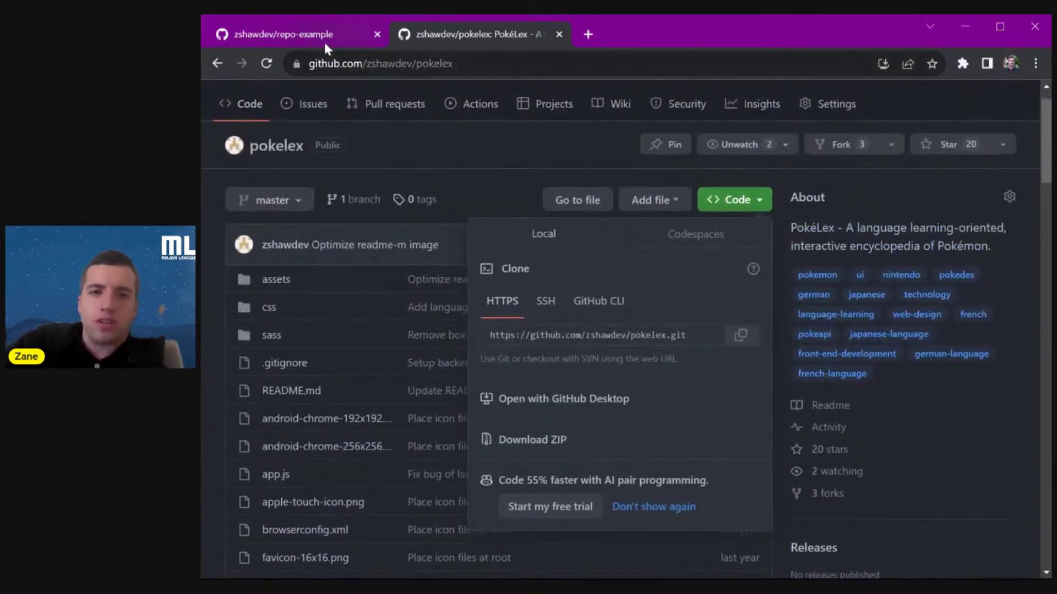
# - Return to the repo-example tab and look over its setup page for comparison with the pokelex repository
pyautogui.click(323, 38)
pyautogui.click(714, 259)
pyautogui.scroll(-6, 744, 388)
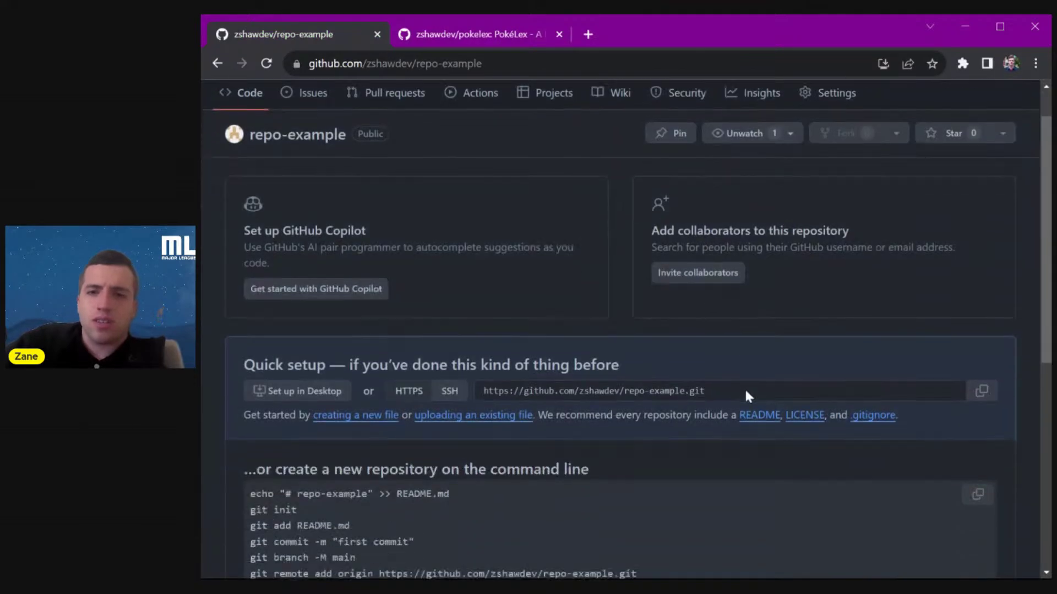
pyautogui.scroll(6, 748, 397)
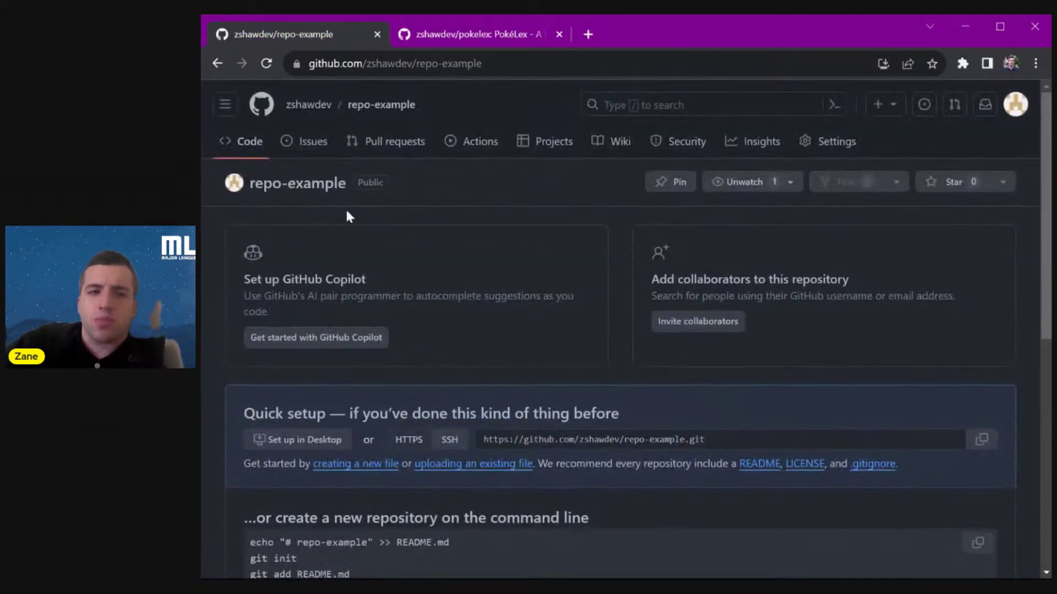
# - Look over the repo-example setup page, highlighting the commands for creating a new repository on the command line
pyautogui.scroll(-4, 494, 207)
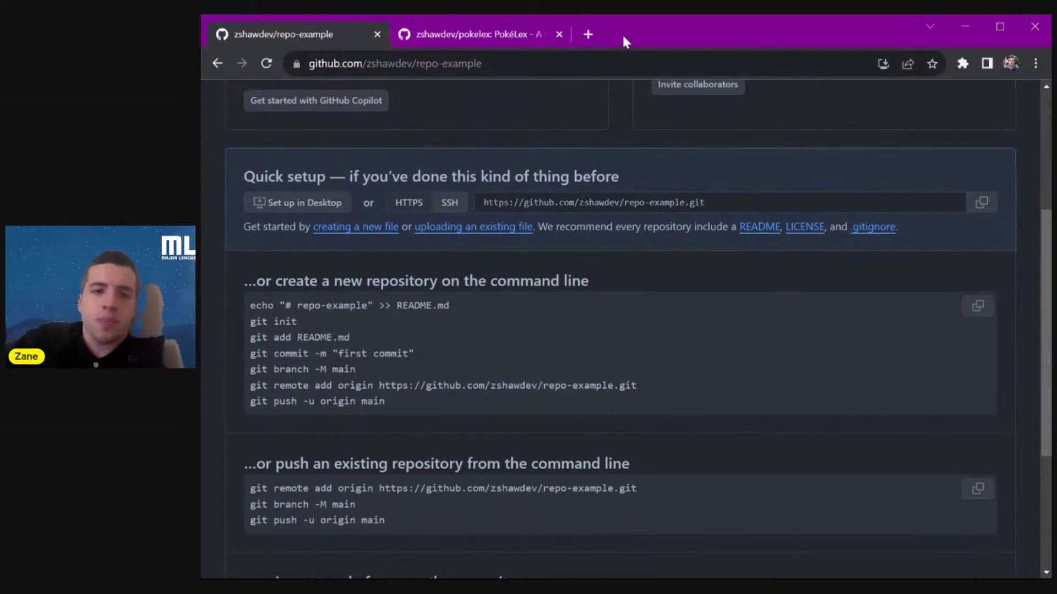
pyautogui.scroll(3, 415, 295)
pyautogui.scroll(-4, 415, 295)
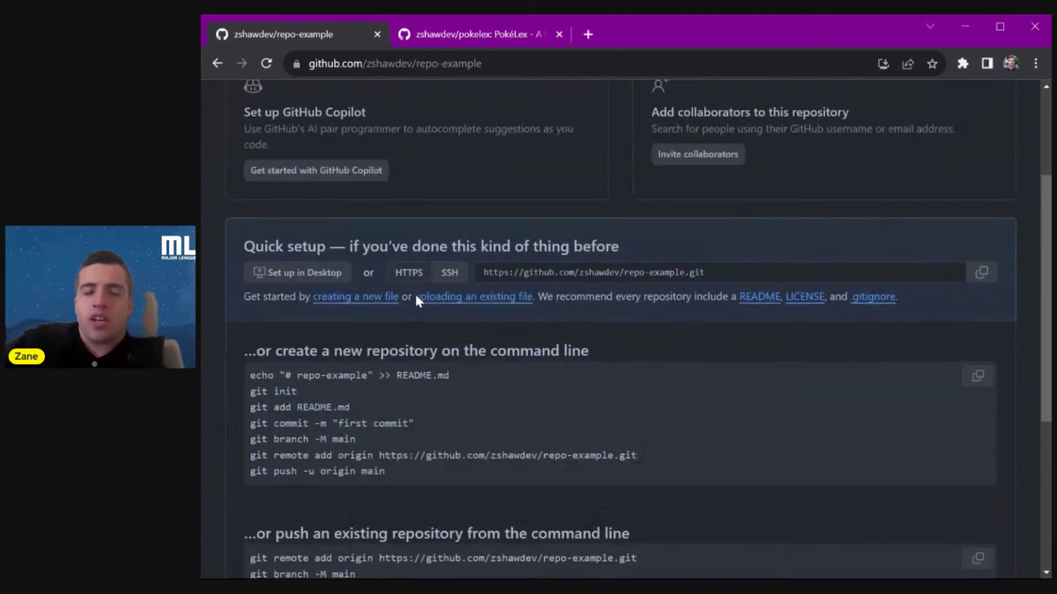
pyautogui.moveTo(440, 391); pyautogui.dragTo(249, 285)
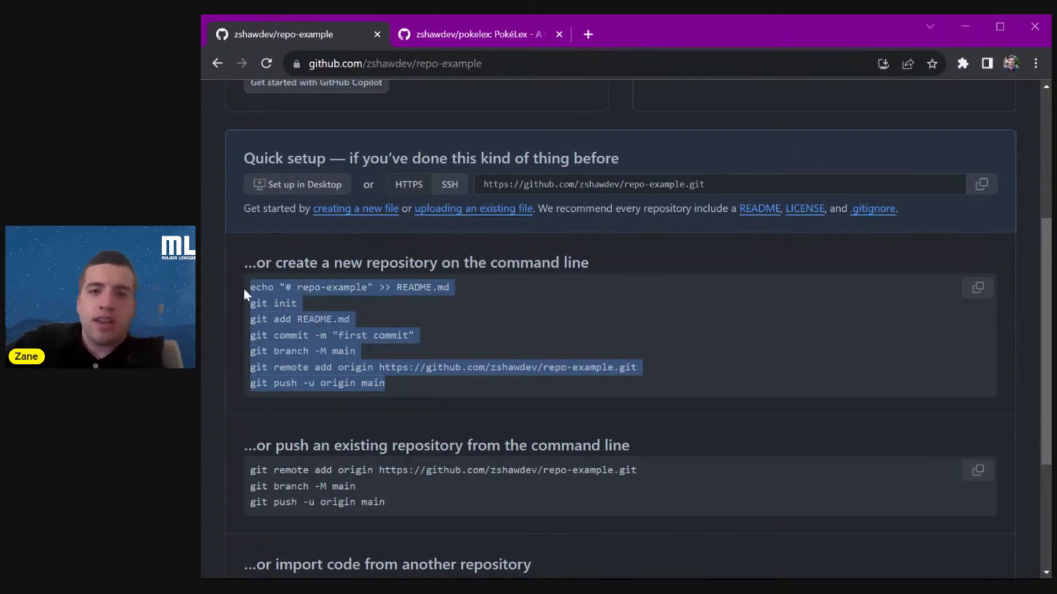
pyautogui.scroll(3, 244, 289)
pyautogui.scroll(1, 243, 288)
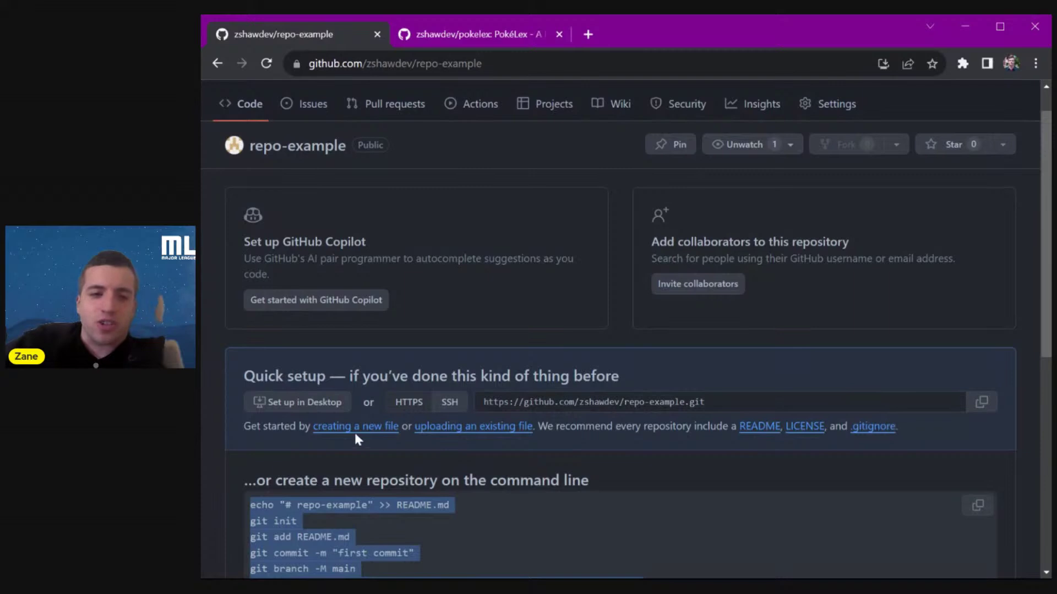
pyautogui.scroll(1, 355, 435)
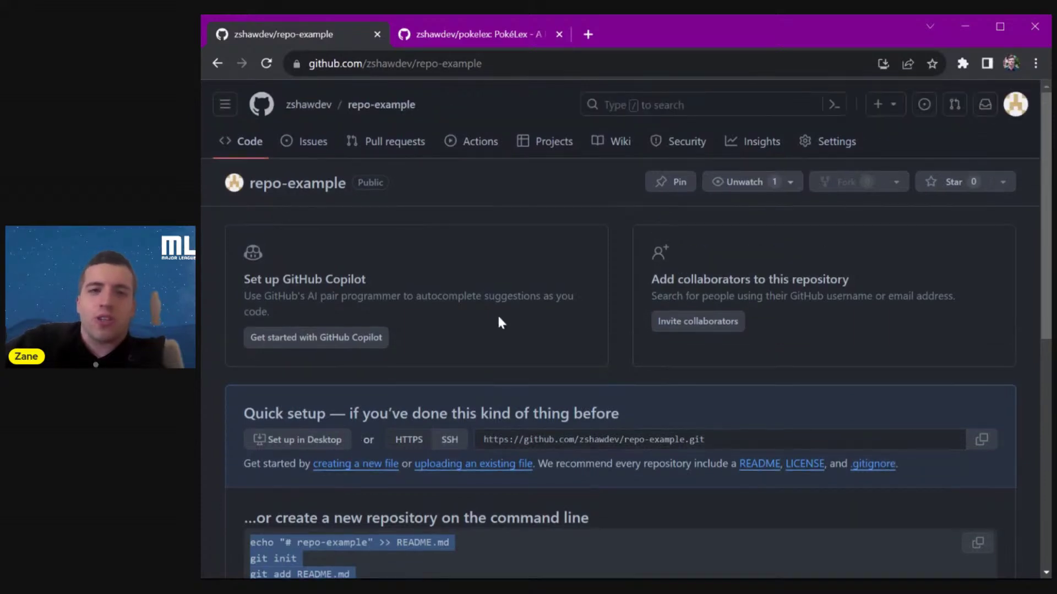
# - Check the options for adding a file in the pokelex repository
pyautogui.click(469, 42)
pyautogui.click(654, 201)
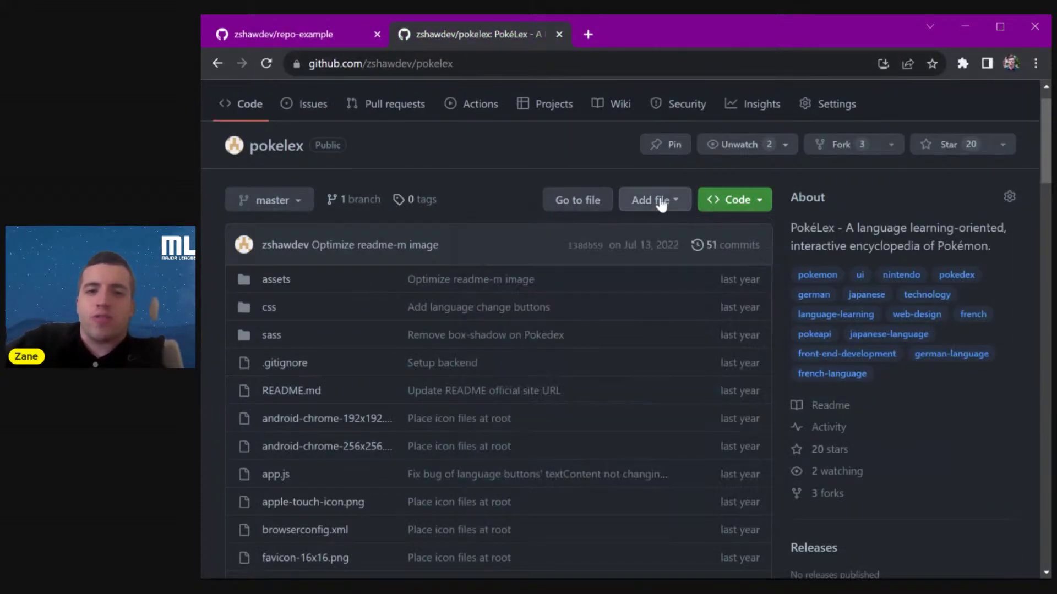
pyautogui.click(657, 204)
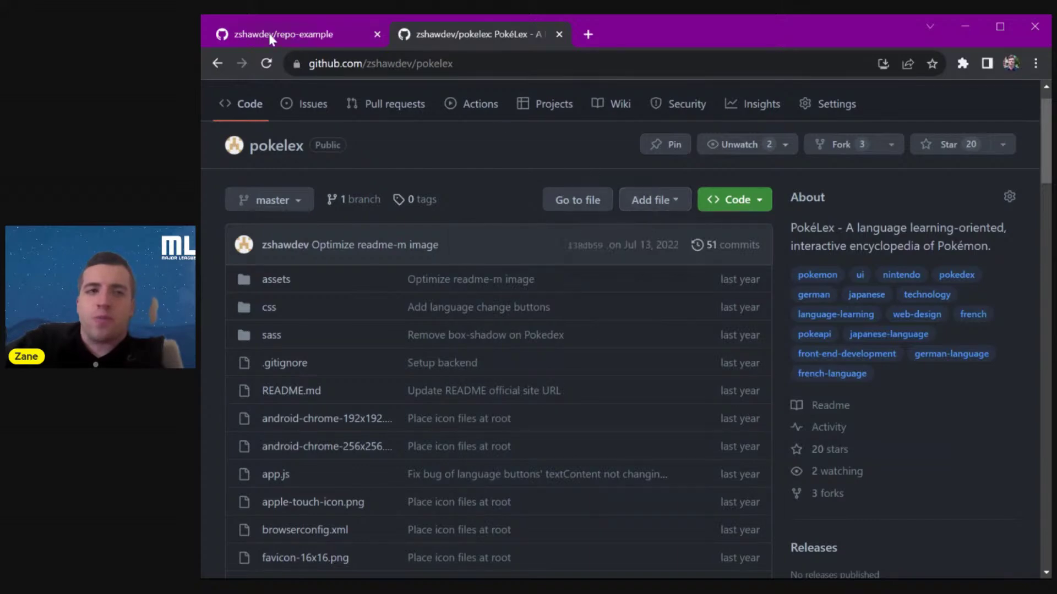
# - Return to the repo-example setup page and start creating a new file there, showing the editor at normal zoom
pyautogui.click(271, 35)
pyautogui.hotkey('ctrl', '+')
pyautogui.hotkey('ctrl', '+')
pyautogui.hotkey('ctrl', '+')
pyautogui.hotkey('ctrl', '+')
pyautogui.hotkey('ctrl', '+')
pyautogui.hotkey('ctrl', '+')
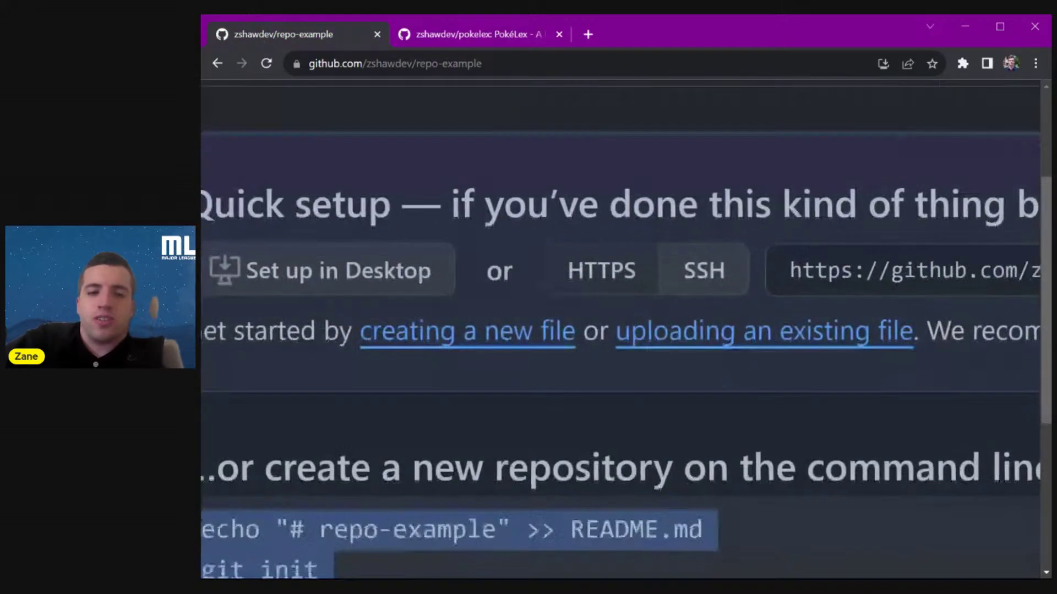
pyautogui.scroll(-1, 476, 322)
pyautogui.click(472, 308)
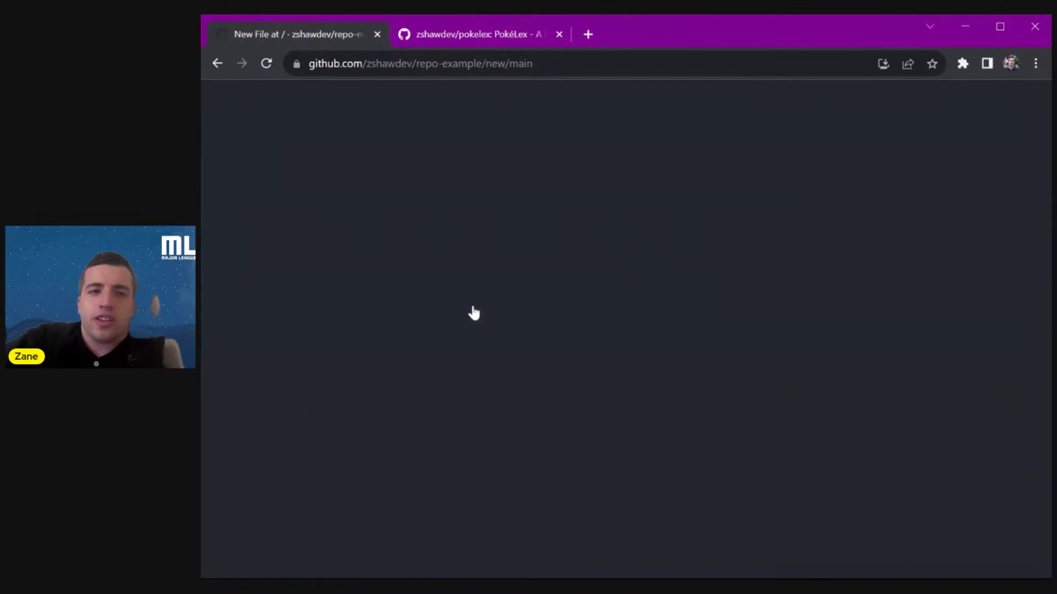
pyautogui.hotkey('ctrl', '0')
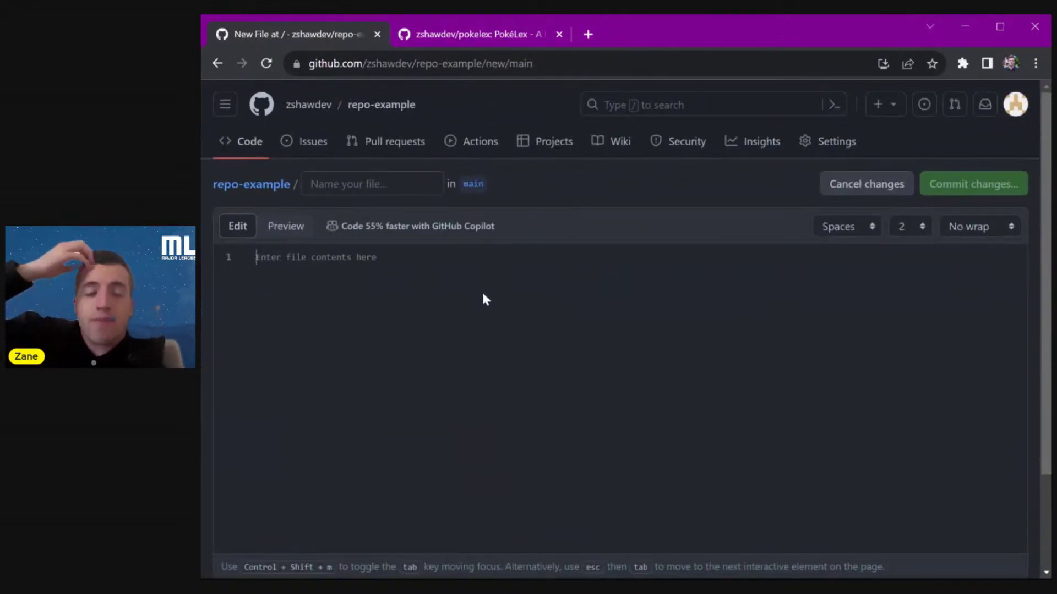
# - Name the new file index.html and enter <h1>Hello World!</h1> as its contents
pyautogui.click(399, 186)
pyautogui.write('index.html')
pyautogui.click(402, 315)
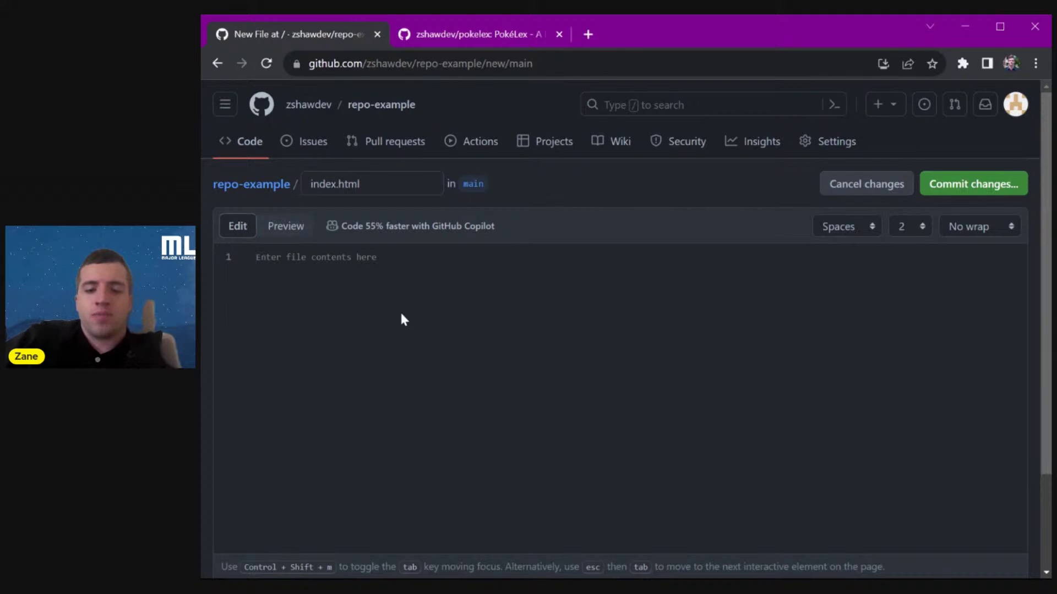
pyautogui.write('<h1>Hello World!</h1>')
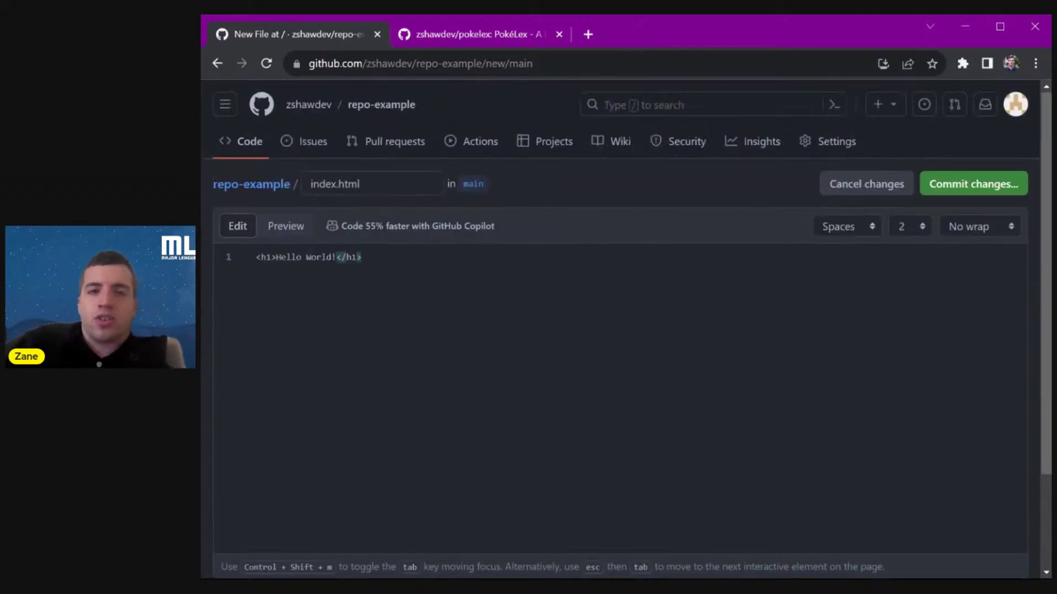
# - Open the repo-example main page in a new browser tab and place that tab directly after the file editor's
pyautogui.middleClick(275, 187)
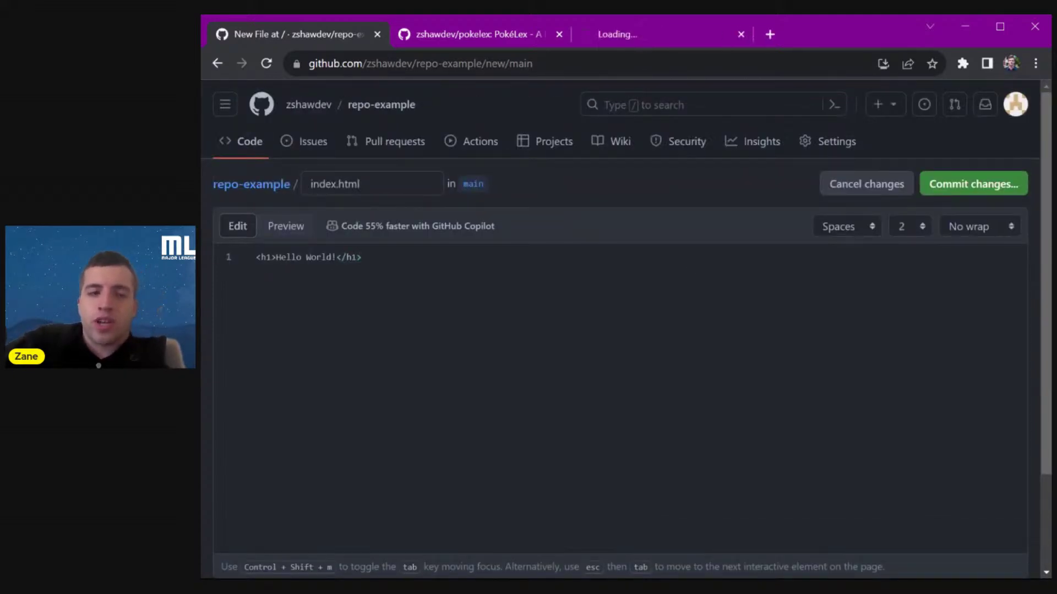
pyautogui.moveTo(651, 35); pyautogui.dragTo(484, 38)
pyautogui.scroll(-1, 421, 337)
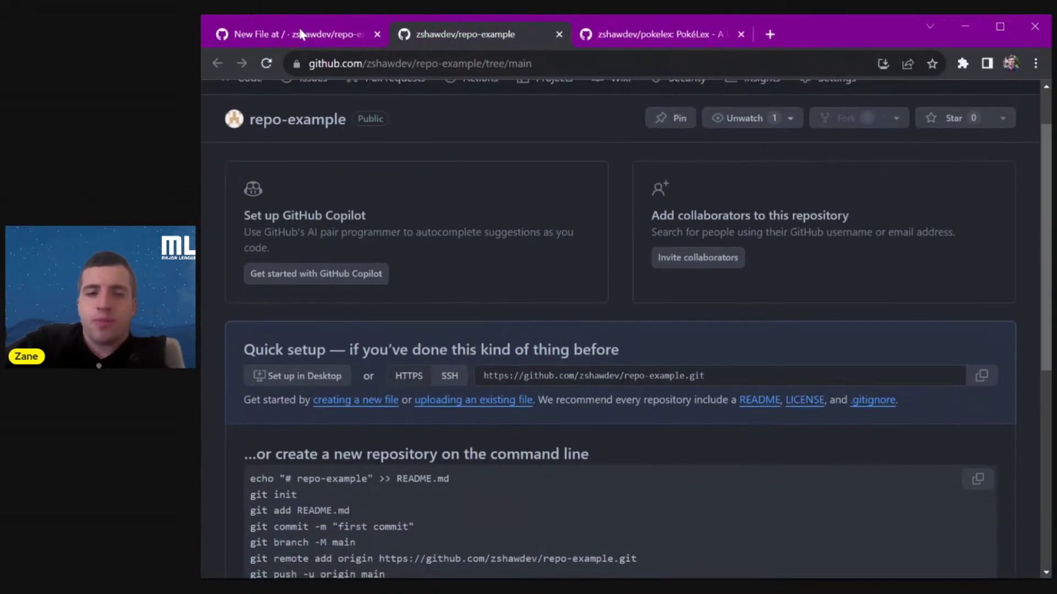
# - Return to the new file's editor and bring up the commit dialog for index.html
pyautogui.click(298, 29)
pyautogui.click(511, 269)
pyautogui.scroll(-1, 502, 281)
pyautogui.scroll(1, 502, 280)
pyautogui.click(511, 328)
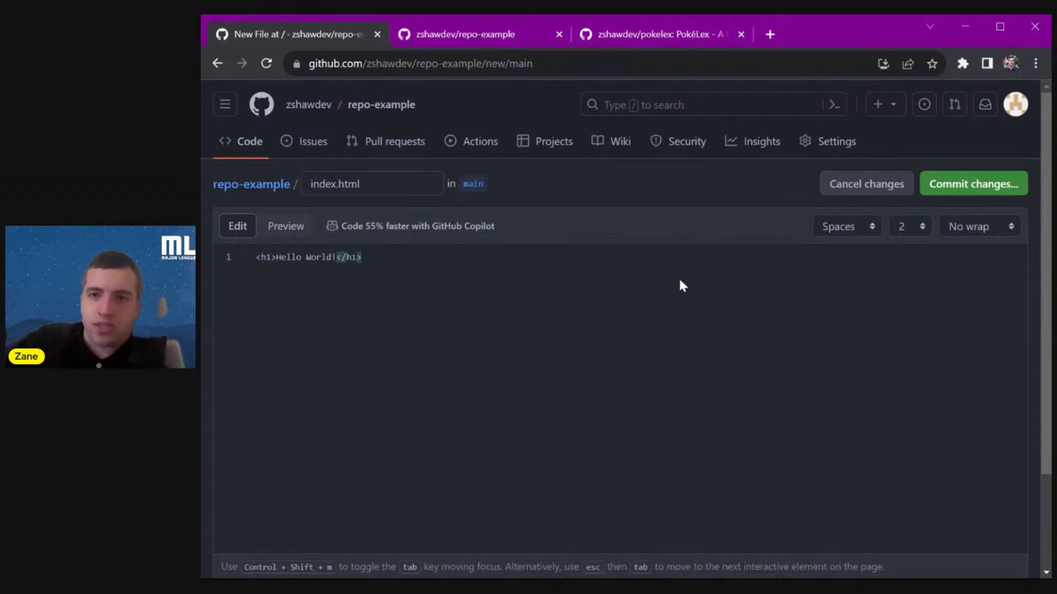
pyautogui.click(951, 187)
# - Review the commit history of the pokelex repository, then compare it with the repo-example setup page
pyautogui.click(651, 43)
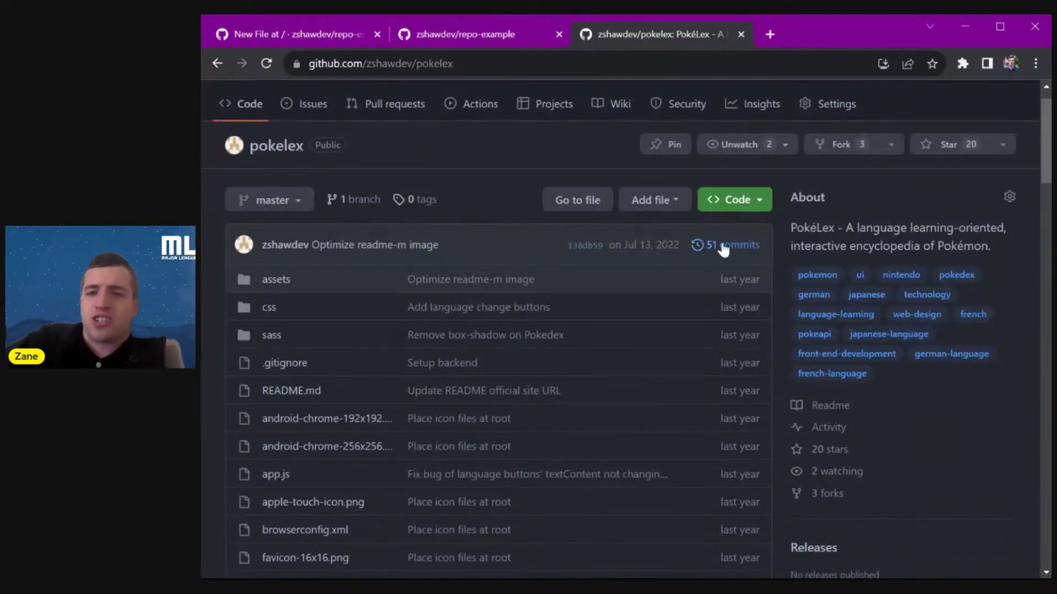
pyautogui.click(723, 249)
pyautogui.scroll(-8, 528, 302)
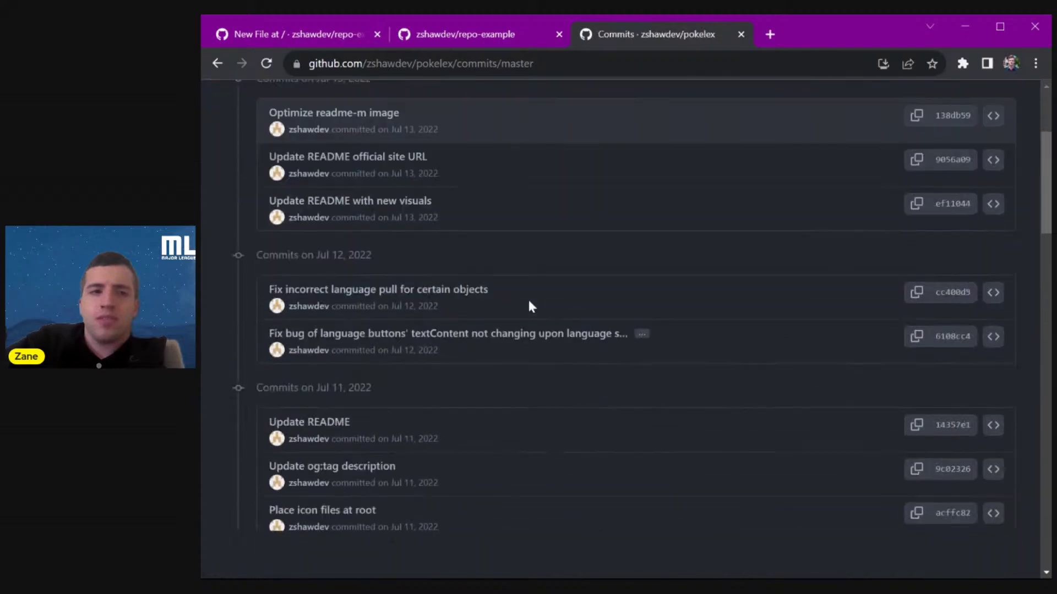
pyautogui.scroll(-3, 342, 347)
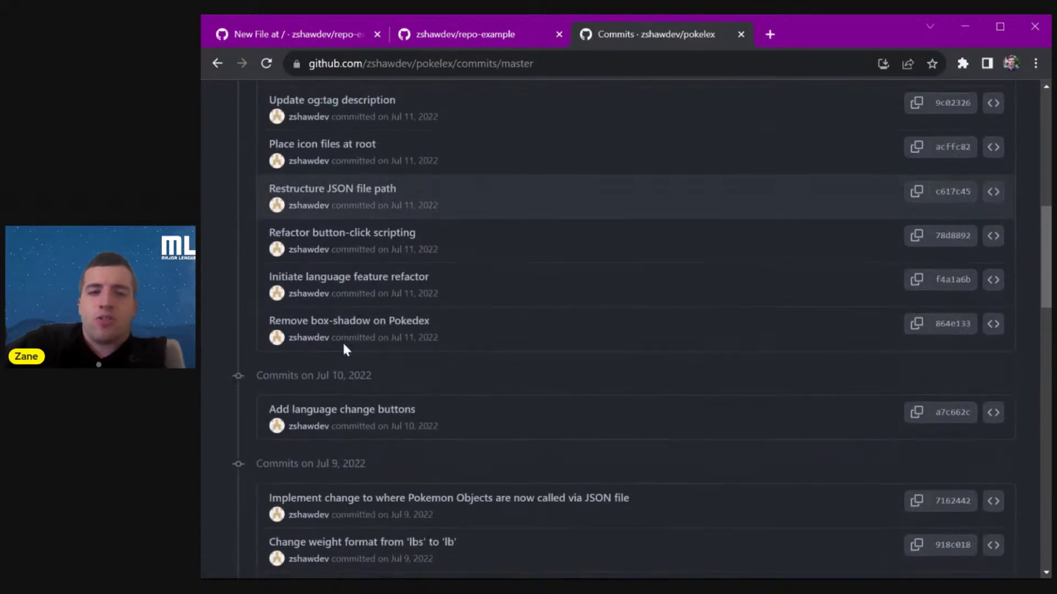
pyautogui.scroll(3, 325, 331)
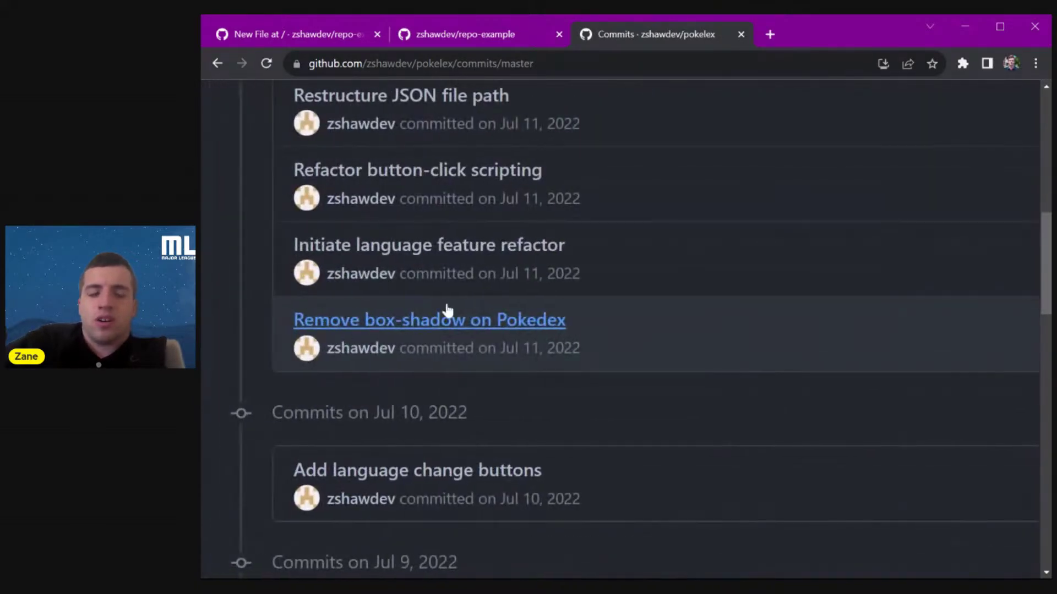
pyautogui.scroll(4, 588, 330)
pyautogui.scroll(-1, 586, 332)
pyautogui.scroll(-1, 586, 336)
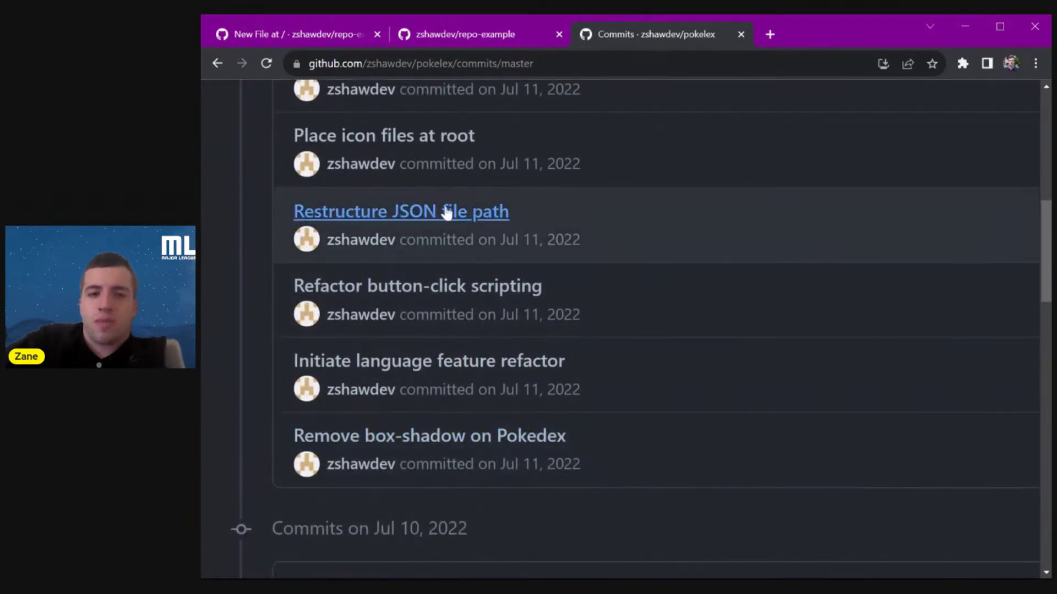
pyautogui.click(449, 33)
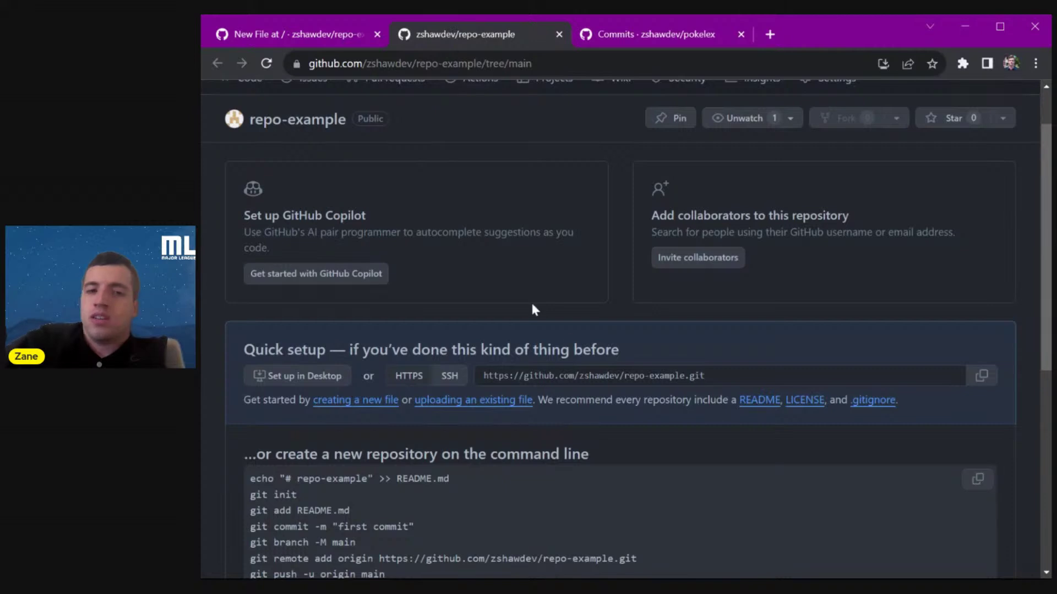
pyautogui.scroll(-3, 533, 308)
# - Commit the file as "Create index.html" with the extended description "Adding the first file to my new repo!" and reload the repository page
pyautogui.click(317, 35)
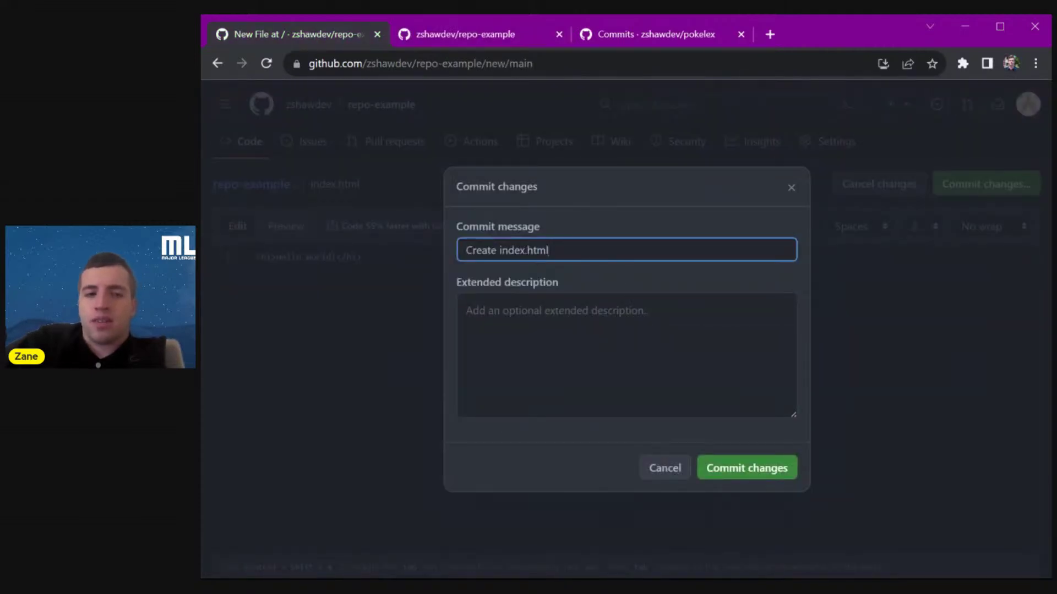
pyautogui.click(467, 311)
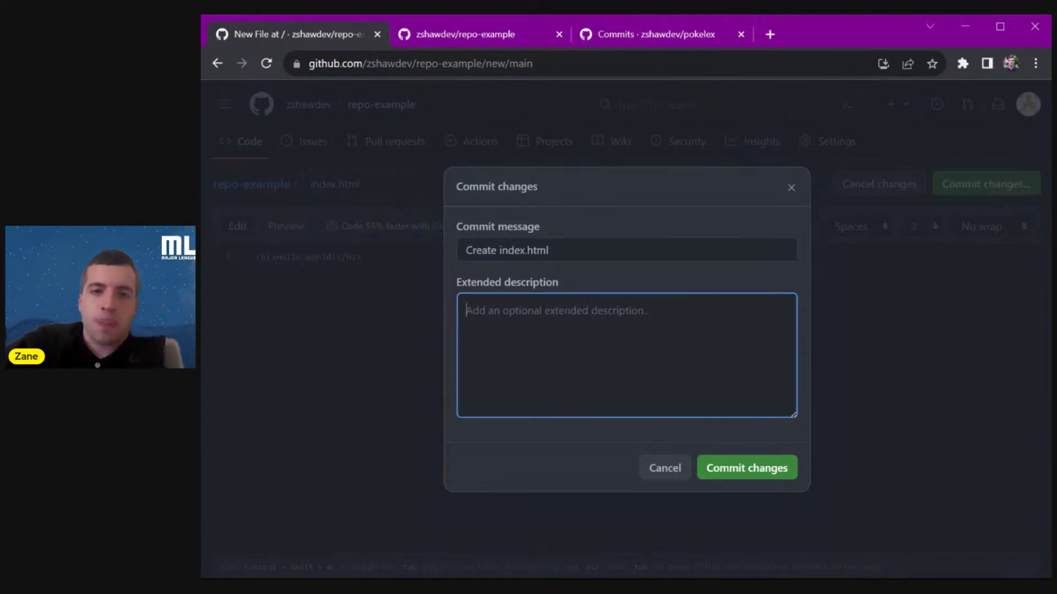
pyautogui.write('Adding the first file to my new repo!')
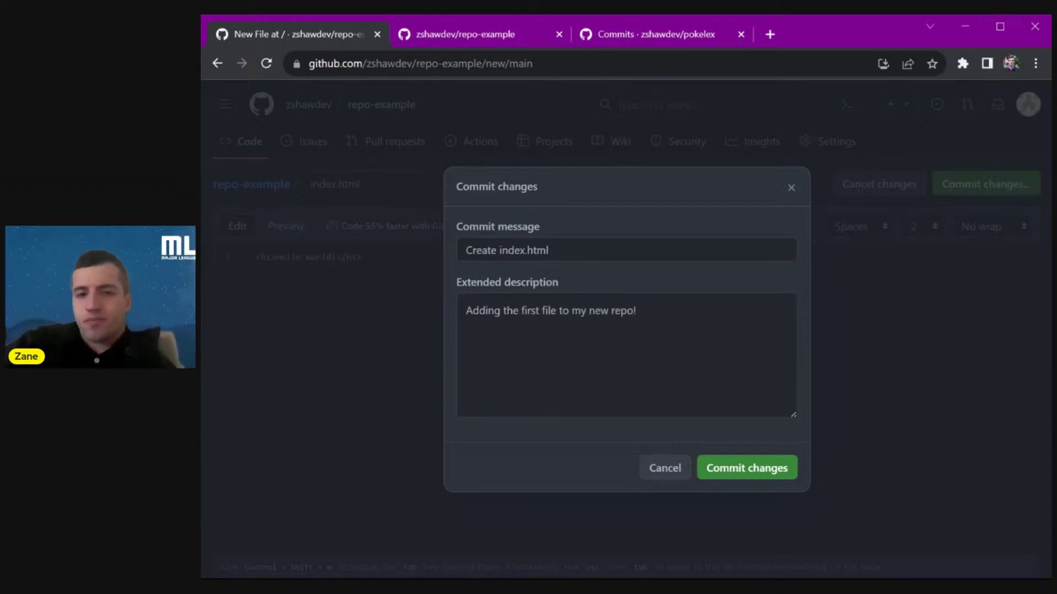
pyautogui.scroll(3, 467, 249)
pyautogui.scroll(-3, 466, 249)
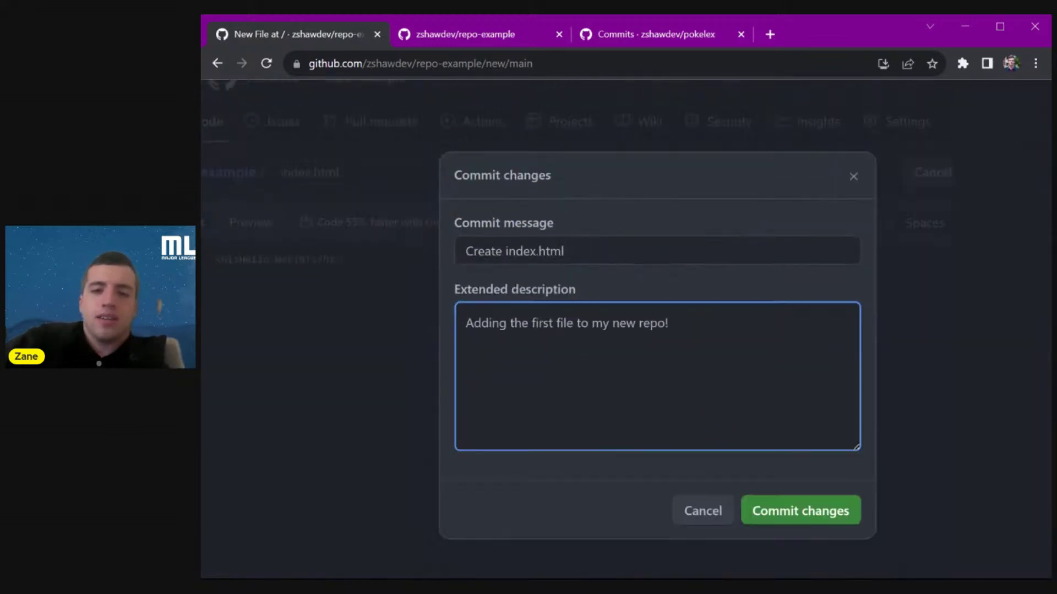
pyautogui.click(772, 465)
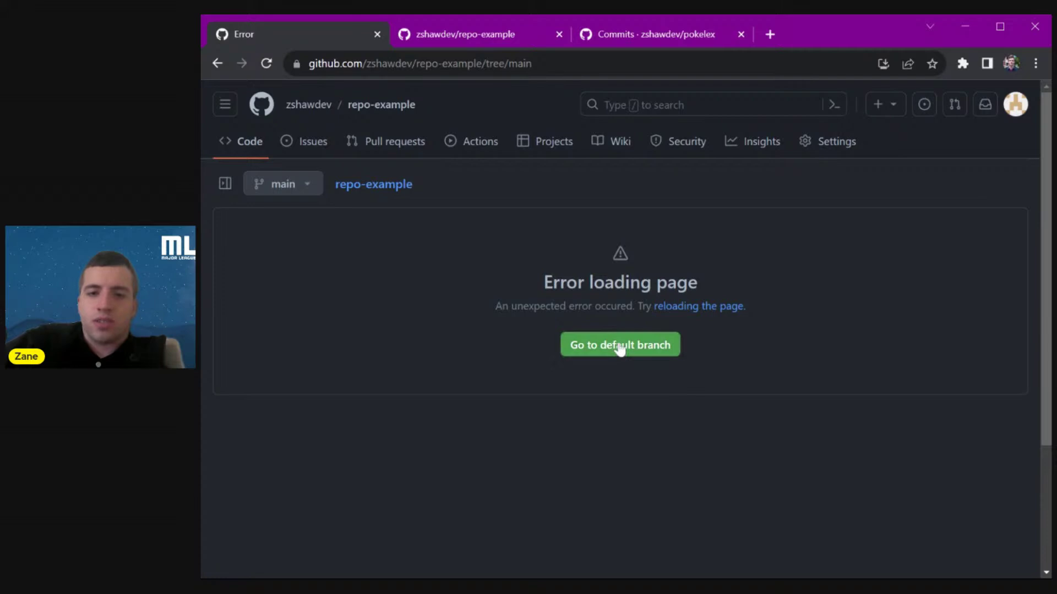
pyautogui.click(699, 306)
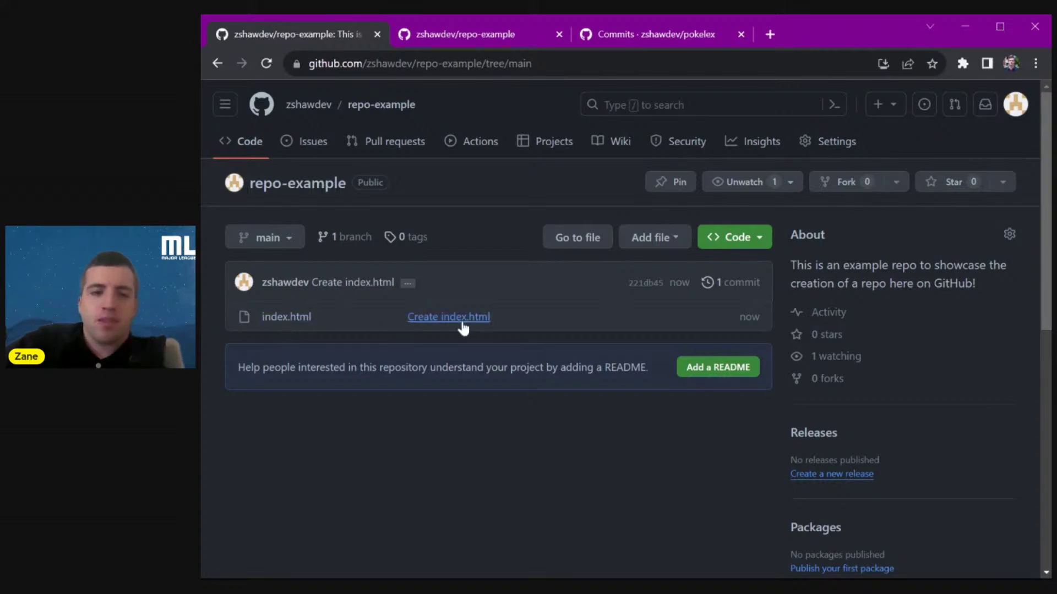
# - Examine the repo-example file list and its commit history, and go back to the repository's main page
pyautogui.scroll(3, 306, 326)
pyautogui.scroll(-3, 307, 326)
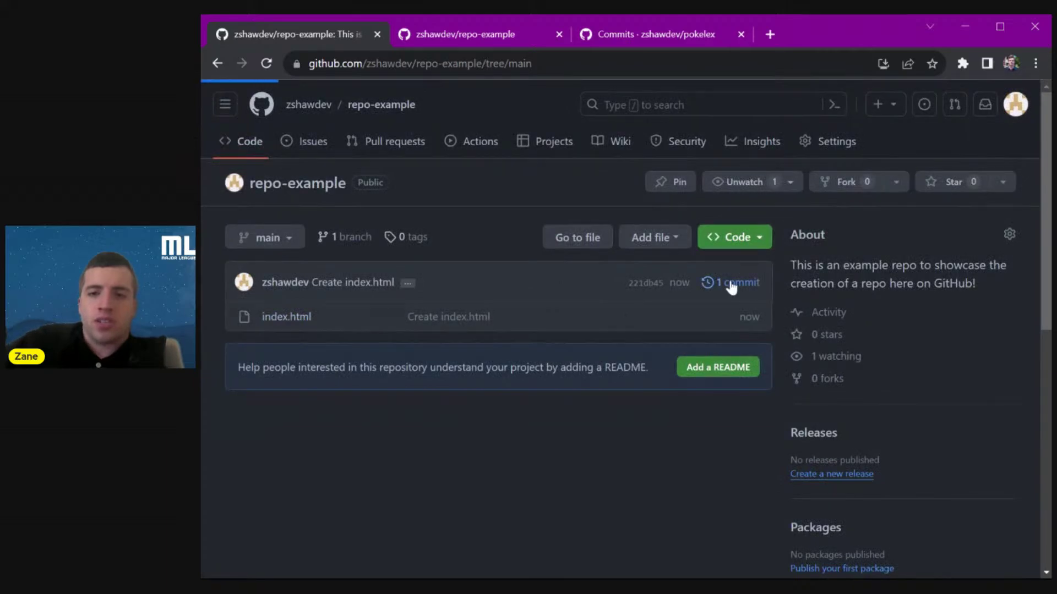
pyautogui.click(731, 285)
pyautogui.moveTo(279, 326)
pyautogui.scroll(3, 278, 325)
pyautogui.scroll(-3, 284, 324)
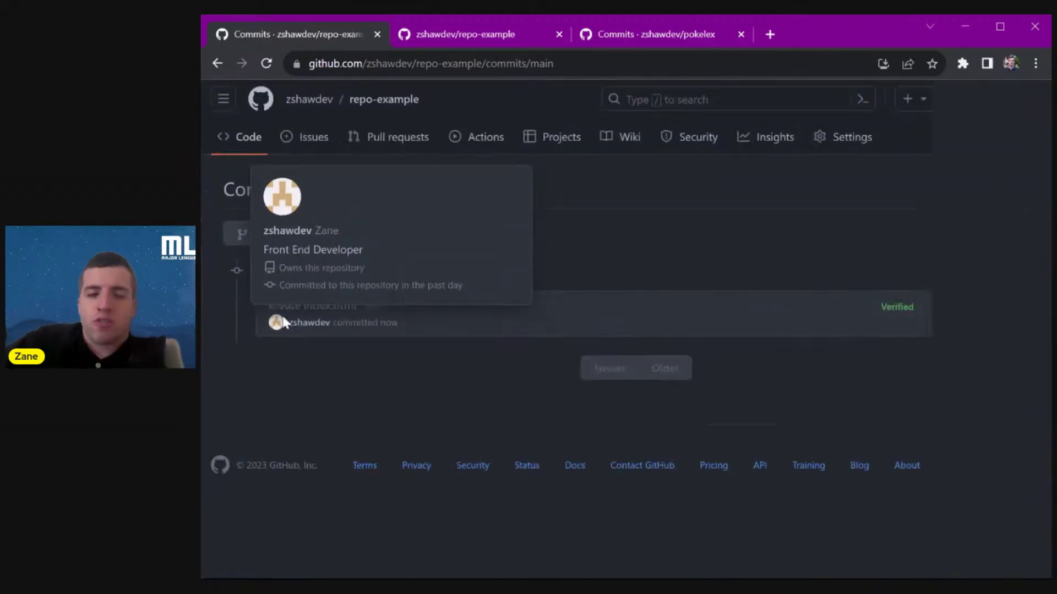
pyautogui.hscroll(-5, 388, 372)
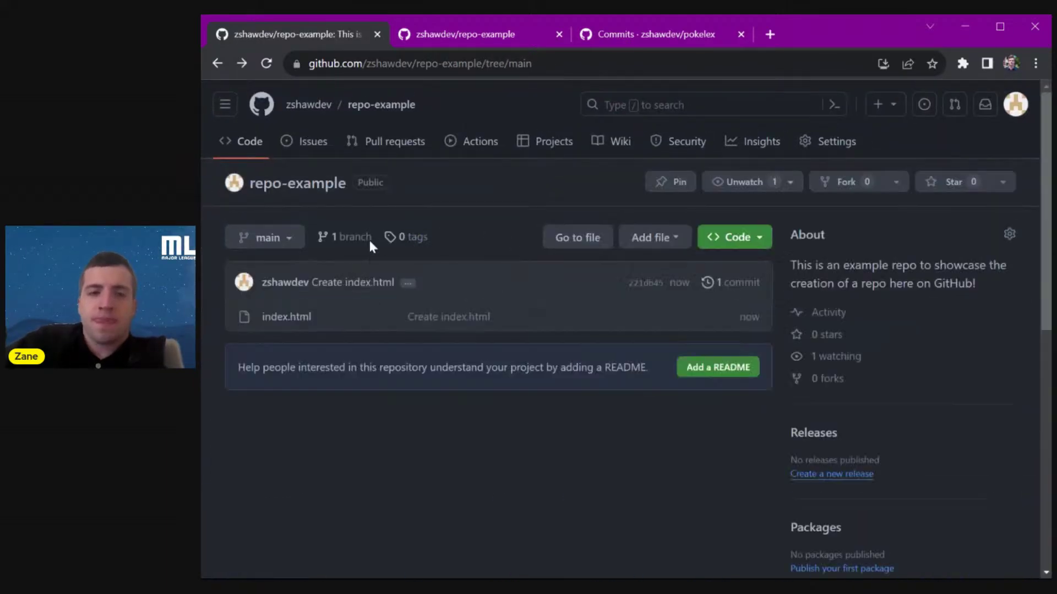
# - Check the branch information of repo-example and return to the repository's main page
pyautogui.click(350, 237)
pyautogui.scroll(3, 255, 266)
pyautogui.click(252, 266)
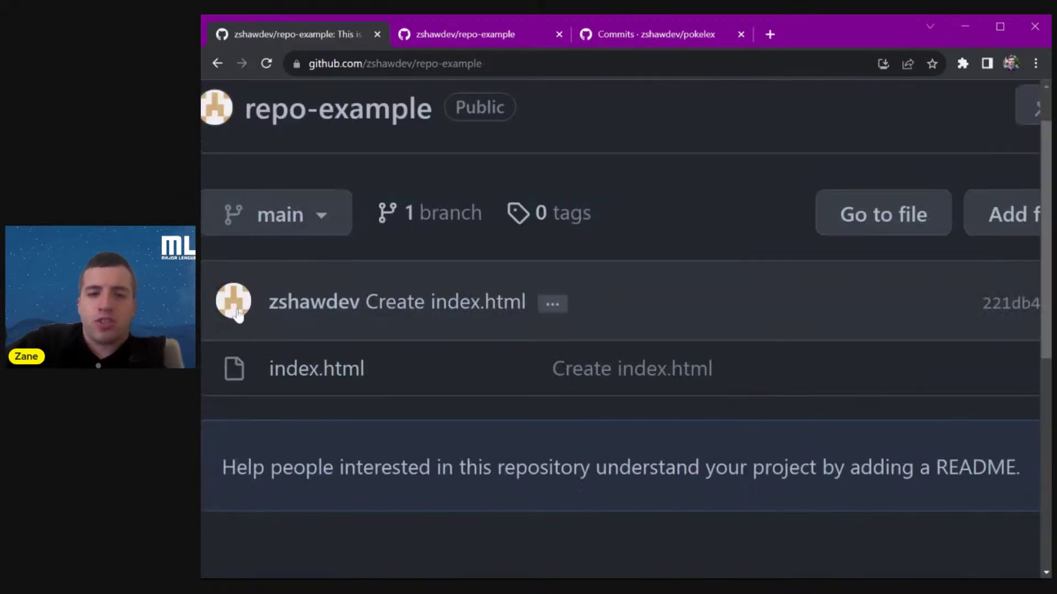
# - Start a new file named app.js in the repo-example repository
pyautogui.click(634, 237)
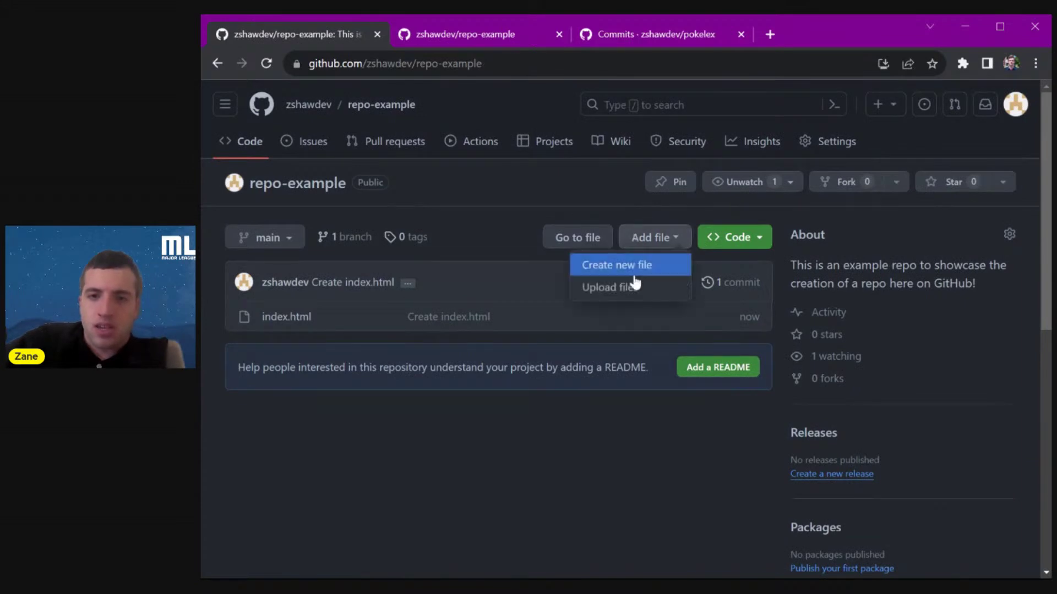
pyautogui.click(640, 268)
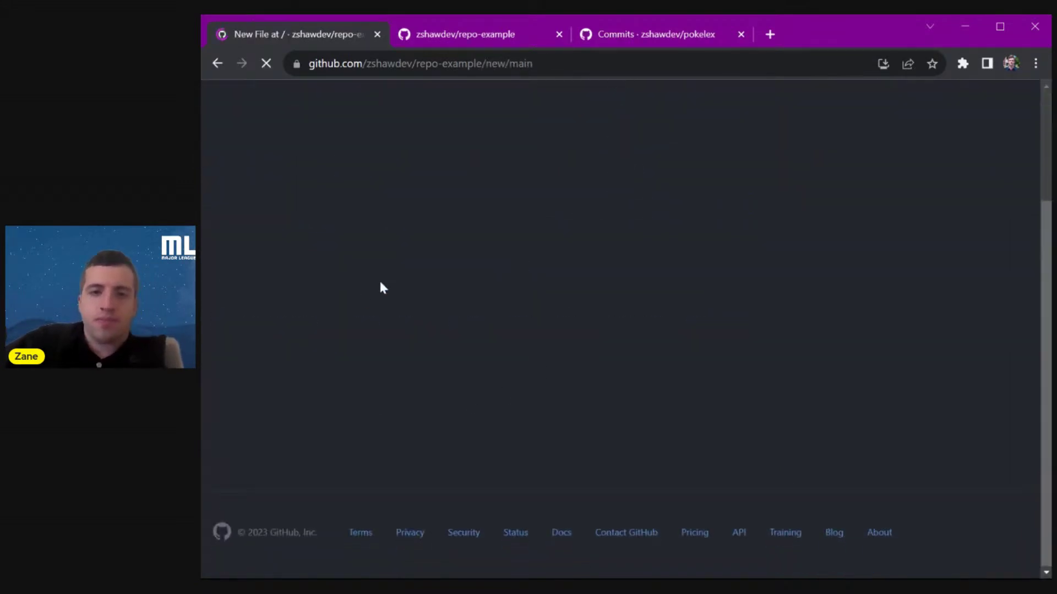
pyautogui.scroll(-1, 651, 368)
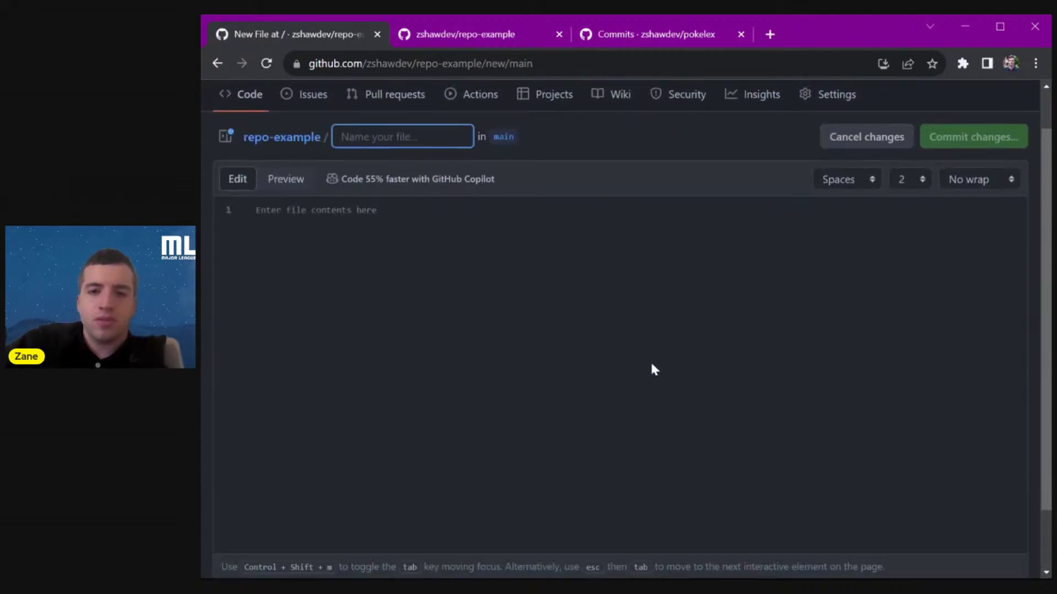
pyautogui.click(537, 314)
pyautogui.click(402, 129)
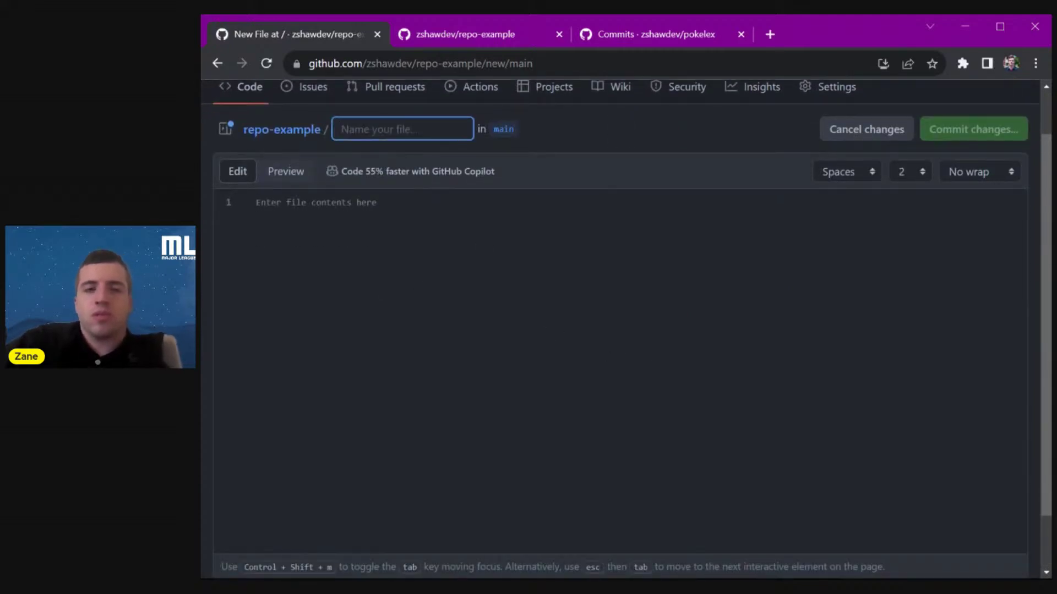
pyautogui.write('app.js')
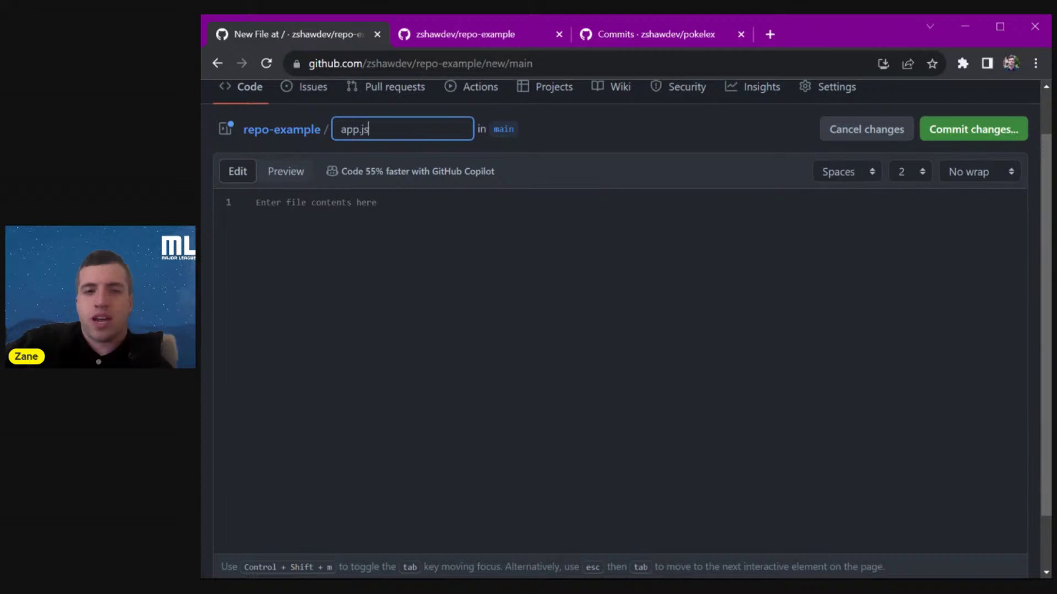
# - Enter "additionResult = 2 + 2" as the contents of app.js
pyautogui.click(470, 243)
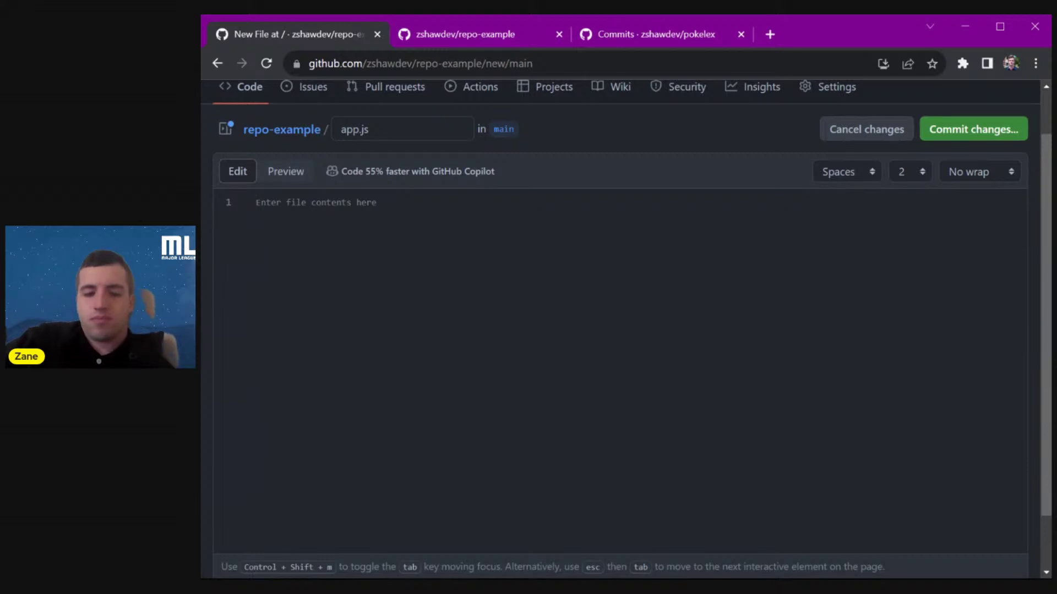
pyautogui.write('2 + 2')
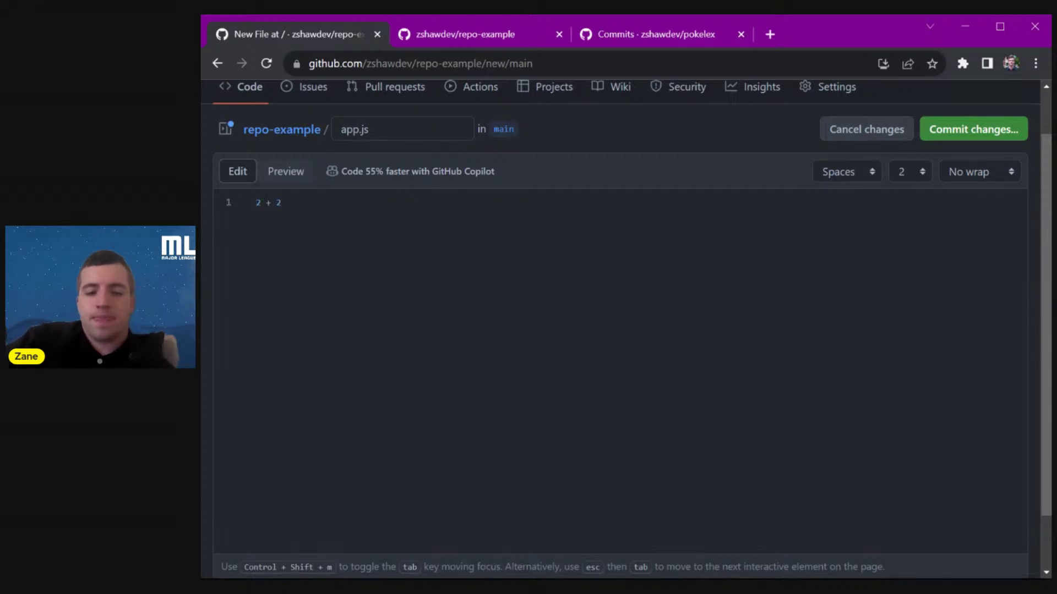
pyautogui.write('additionResults')
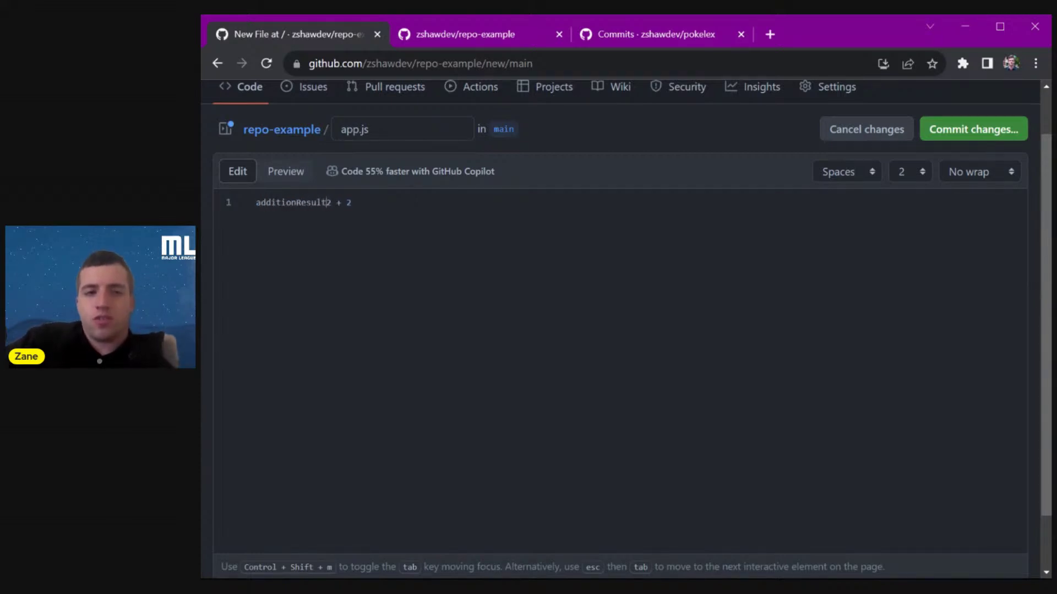
pyautogui.press('BackSpace')
pyautogui.write('=')
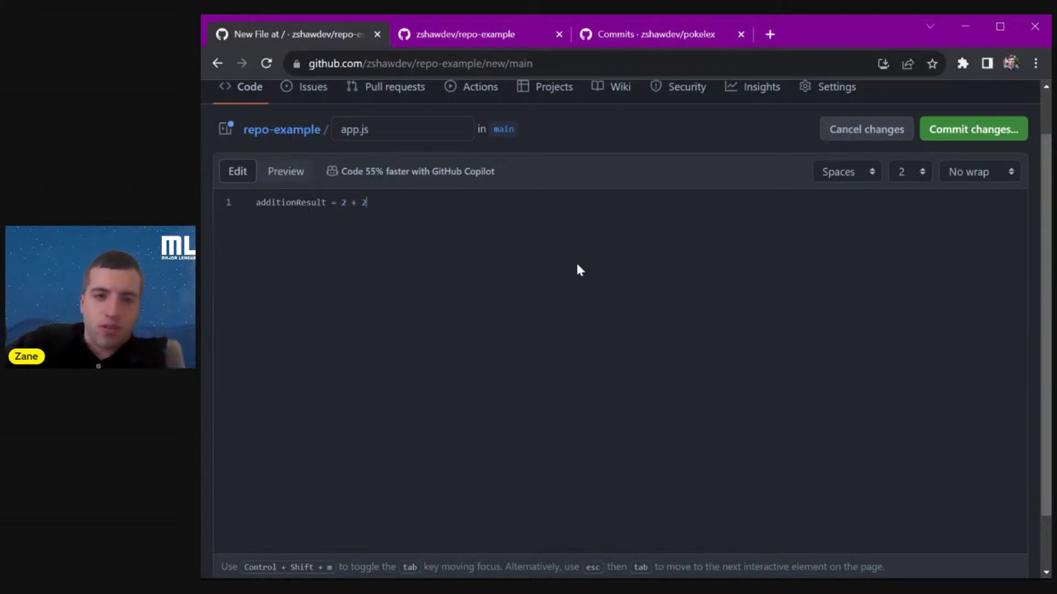
# - Commit app.js directly to the main branch with the message "Create app.js" and return to the repository's main page
pyautogui.scroll(-2, 577, 265)
pyautogui.scroll(3, 577, 265)
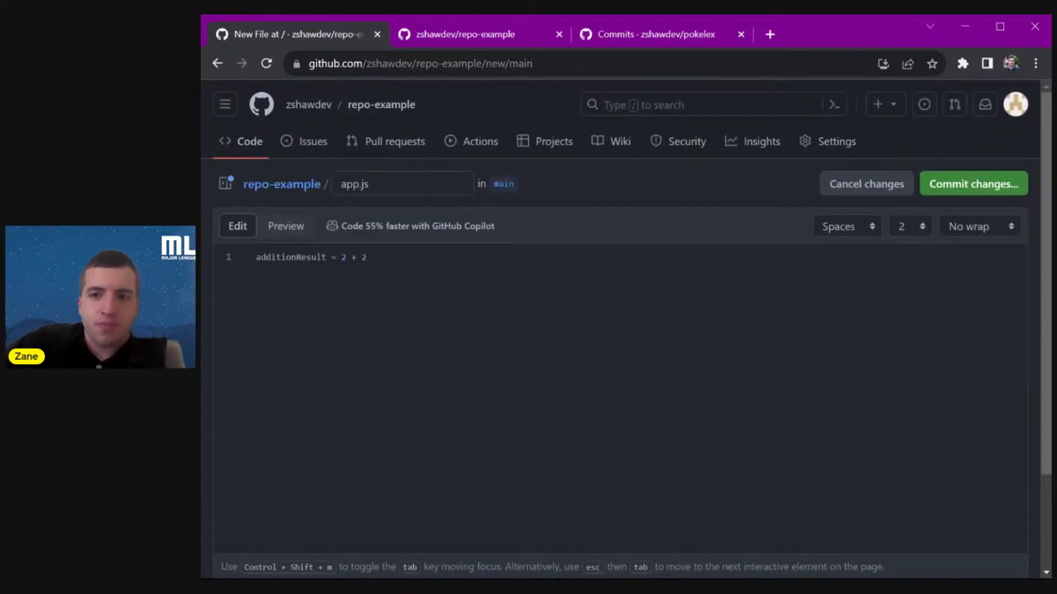
pyautogui.click(937, 189)
pyautogui.click(573, 303)
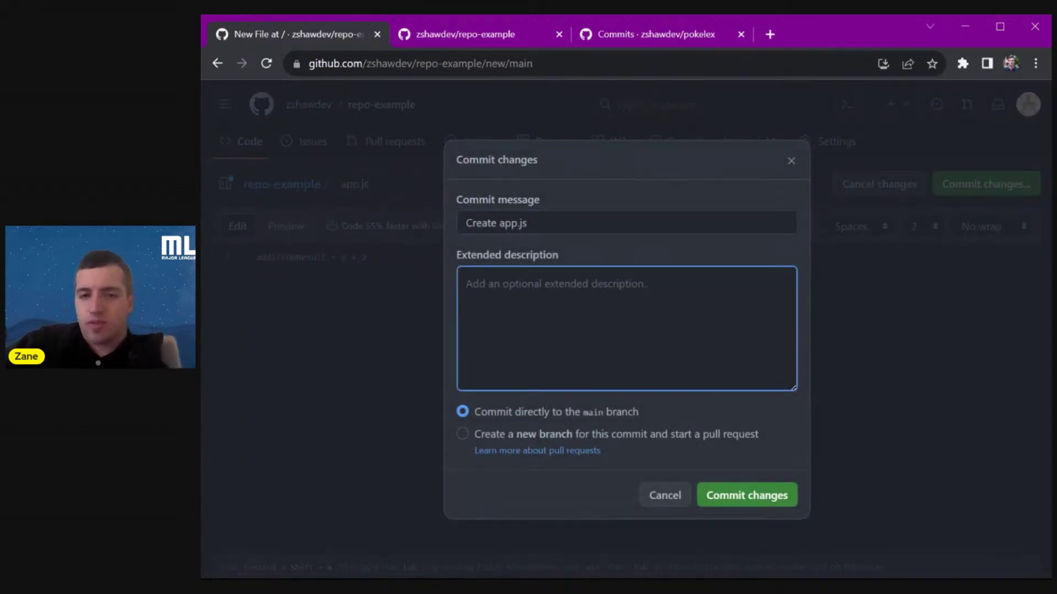
pyautogui.click(744, 494)
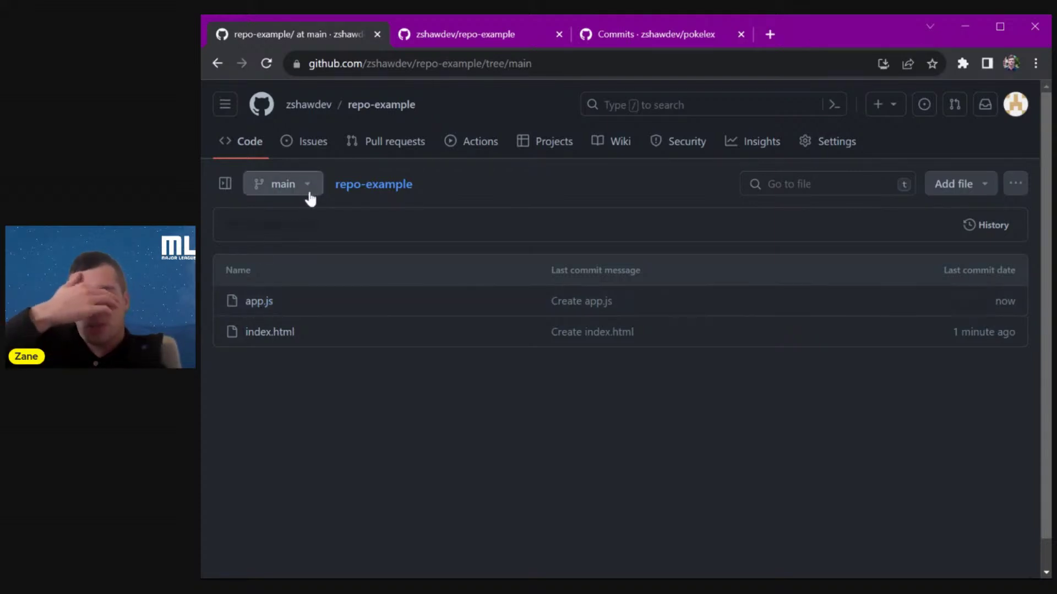
pyautogui.click(348, 187)
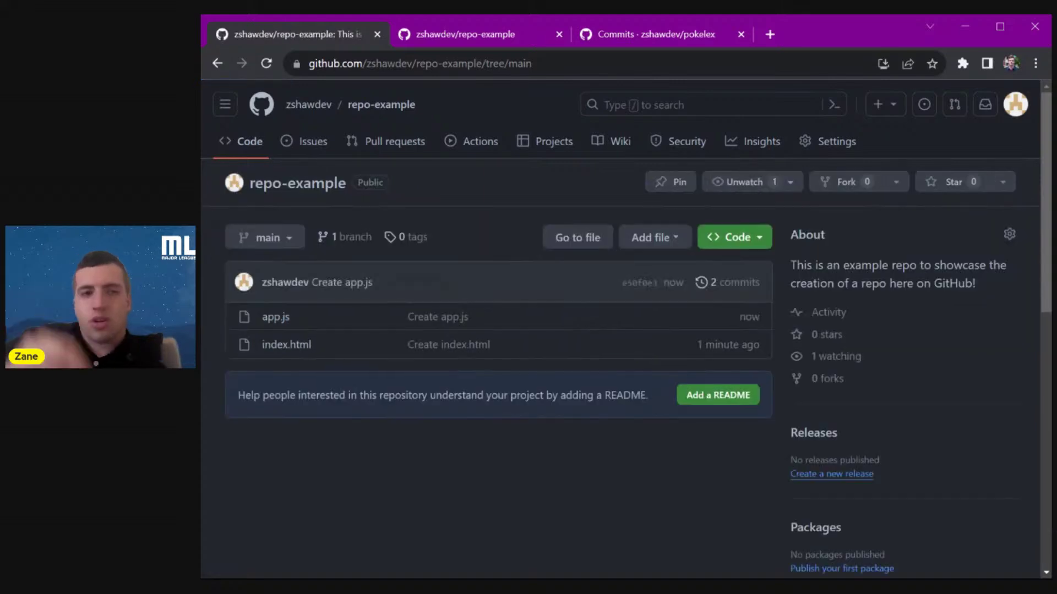
# - Review the commit history of repo-example, go back, and open its branches overview
pyautogui.click(727, 283)
pyautogui.hotkey('alt', 'Left')
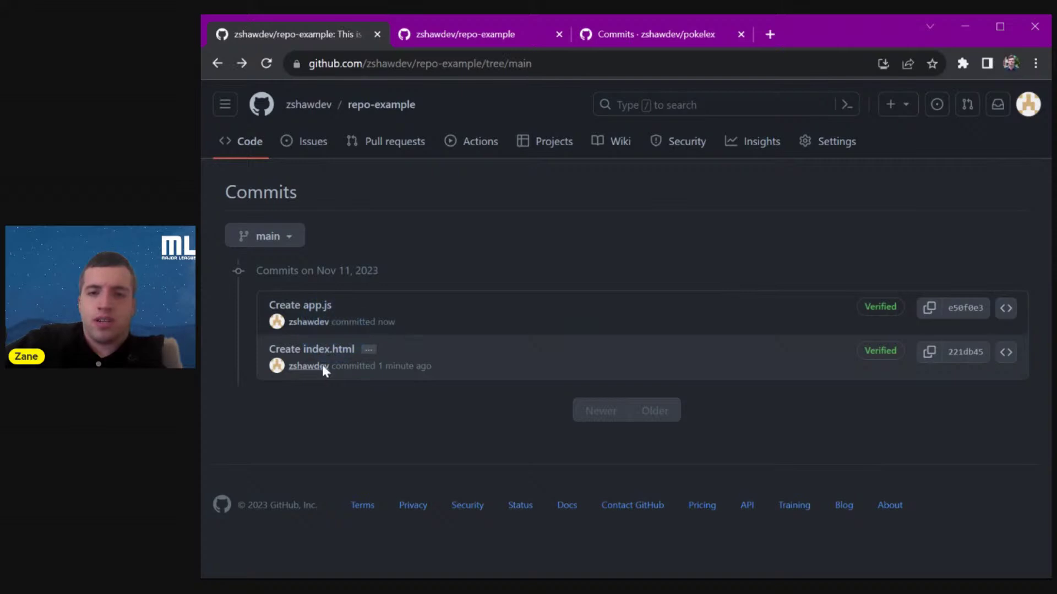
pyautogui.click(353, 237)
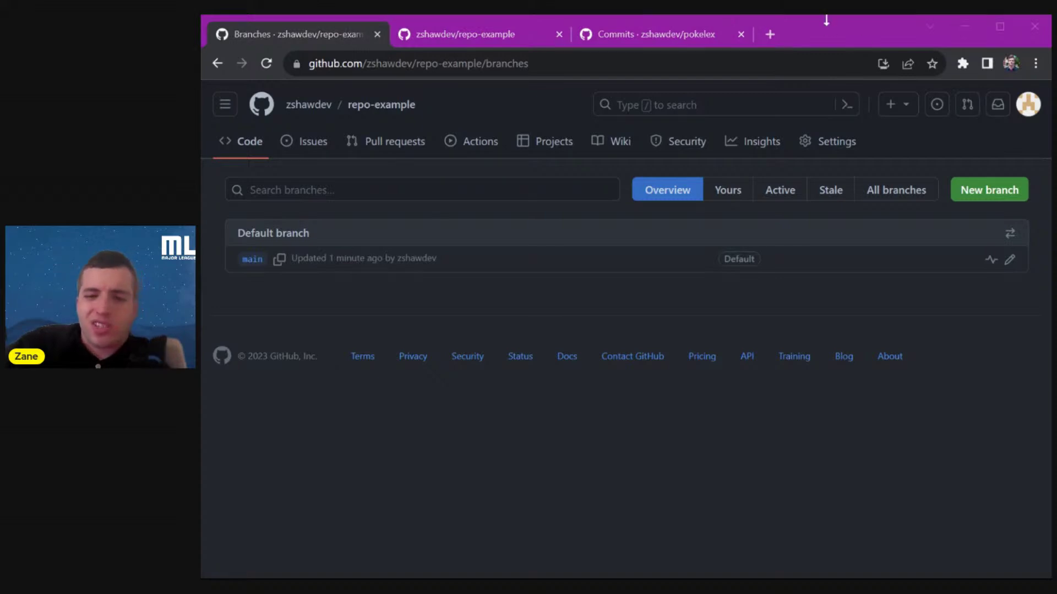
pyautogui.click(830, 27)
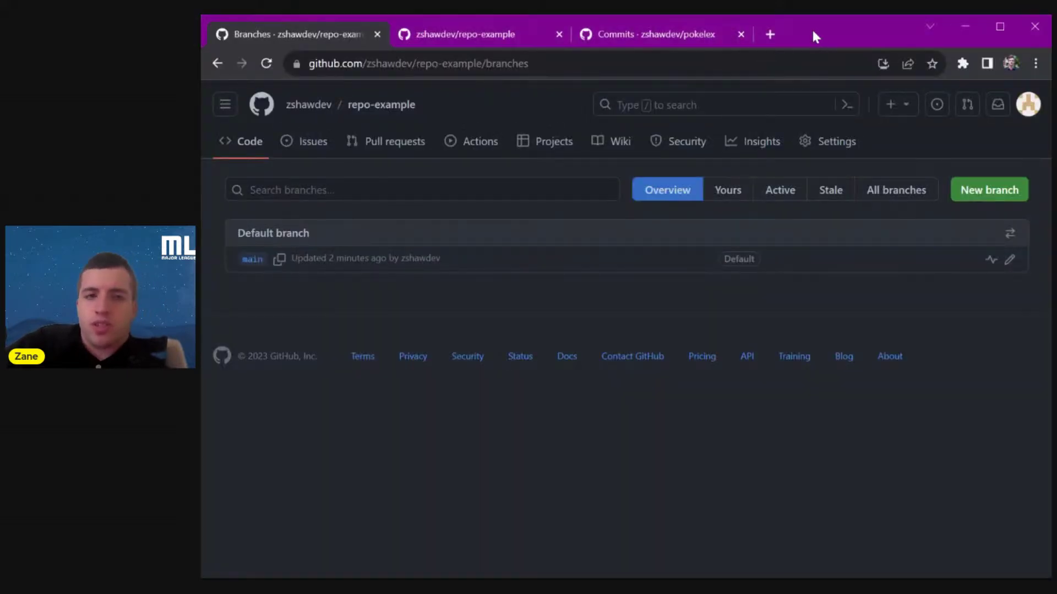
# - Go back to the pokelex commit history, reset the page zoom and open the pokelex repository's main page
pyautogui.click(601, 35)
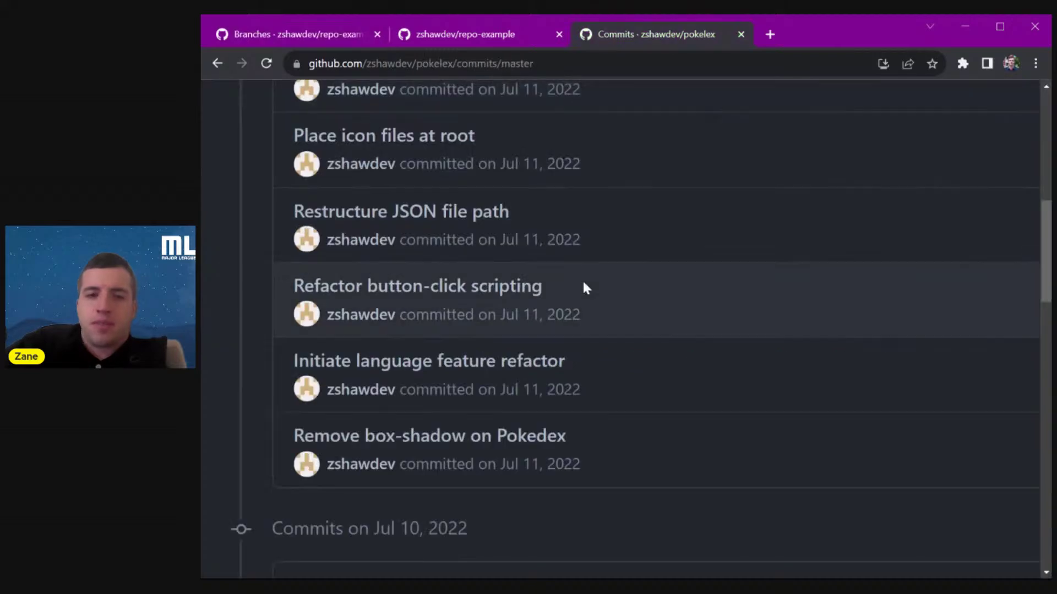
pyautogui.scroll(5, 583, 284)
pyautogui.scroll(6, 583, 286)
pyautogui.hotkey('ctrl', '0')
pyautogui.scroll(3, 583, 287)
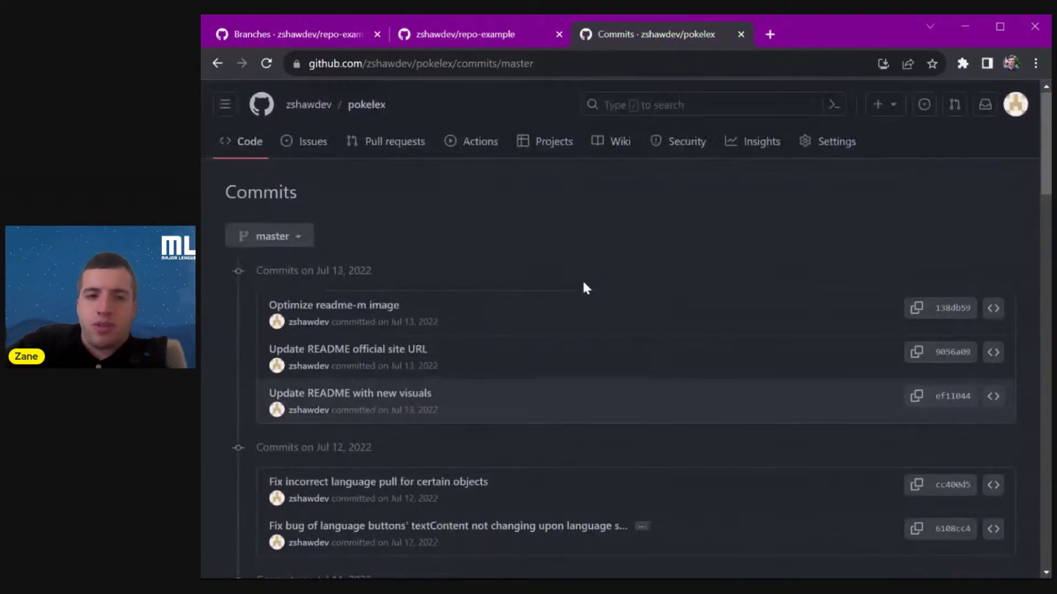
pyautogui.click(365, 111)
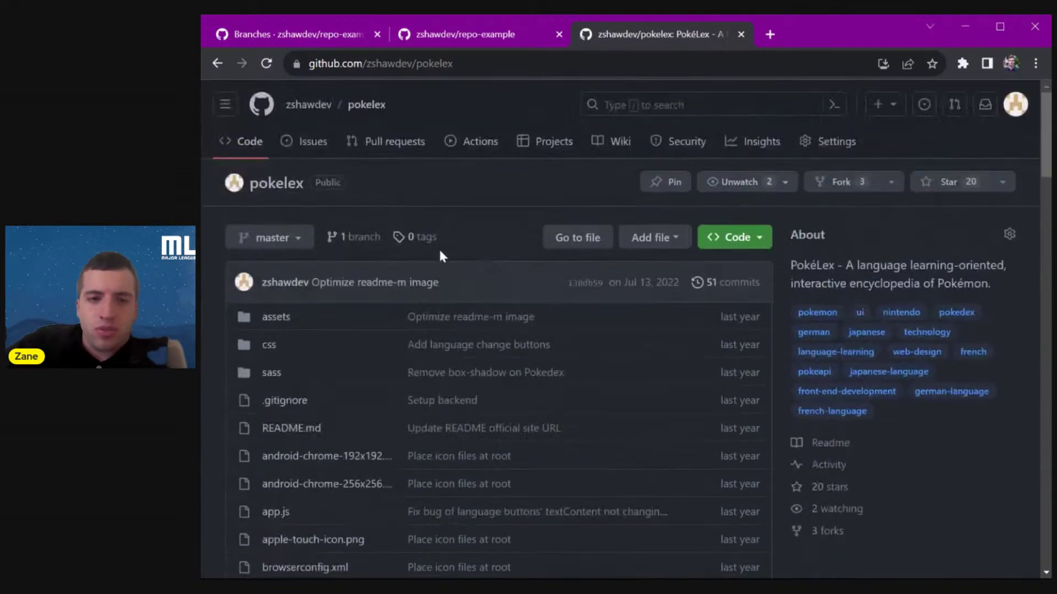
# - Browse the owner's profile and full repository list, and open the pokelex-react repository
pyautogui.click(305, 105)
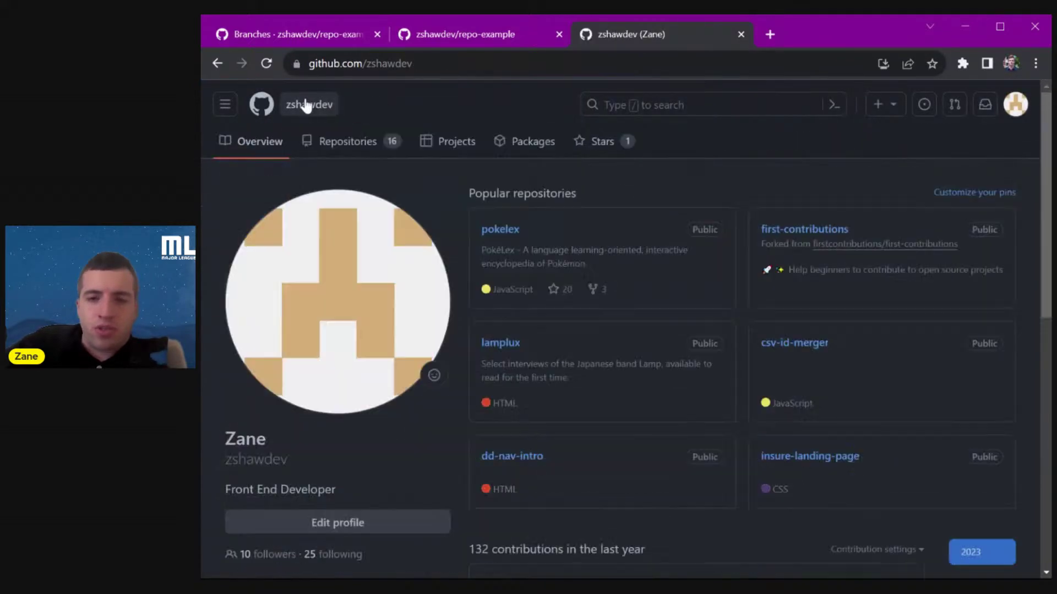
pyautogui.scroll(-4, 625, 345)
pyautogui.scroll(3, 625, 344)
pyautogui.scroll(-1, 625, 345)
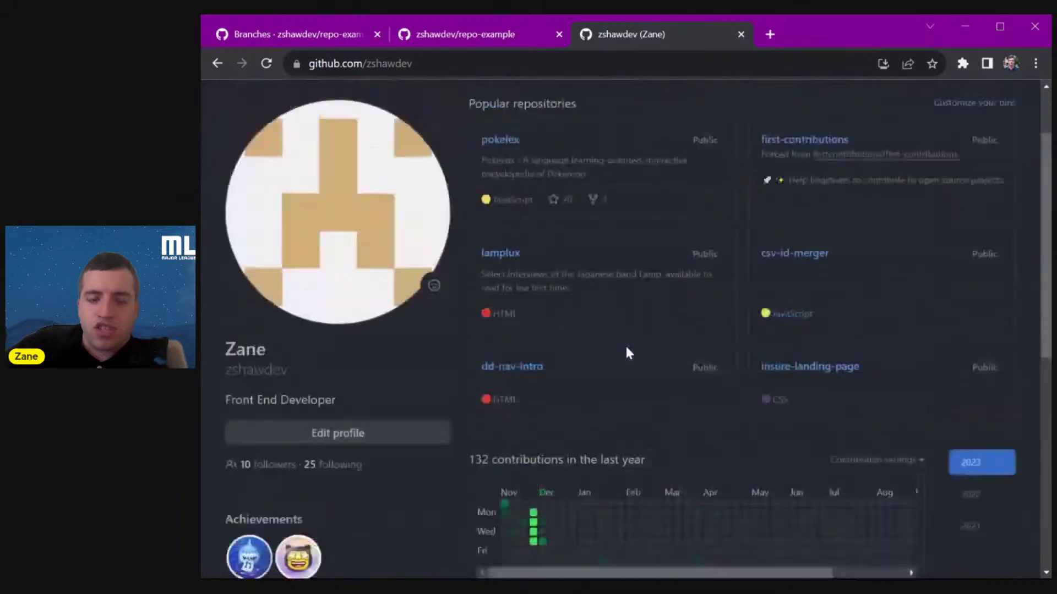
pyautogui.scroll(2, 626, 344)
pyautogui.scroll(-3, 727, 245)
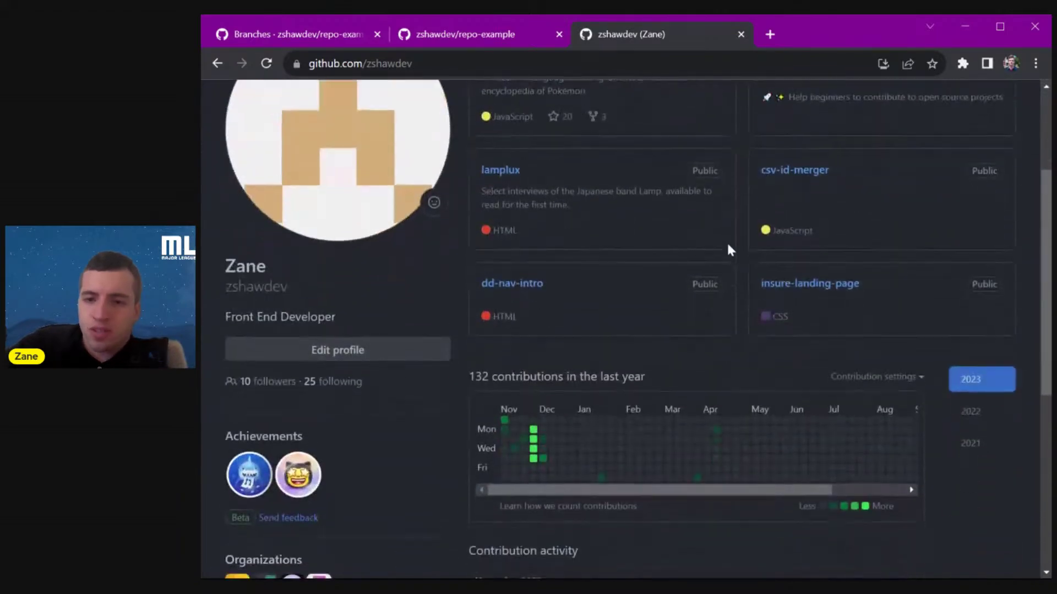
pyautogui.scroll(3, 727, 245)
pyautogui.click(359, 145)
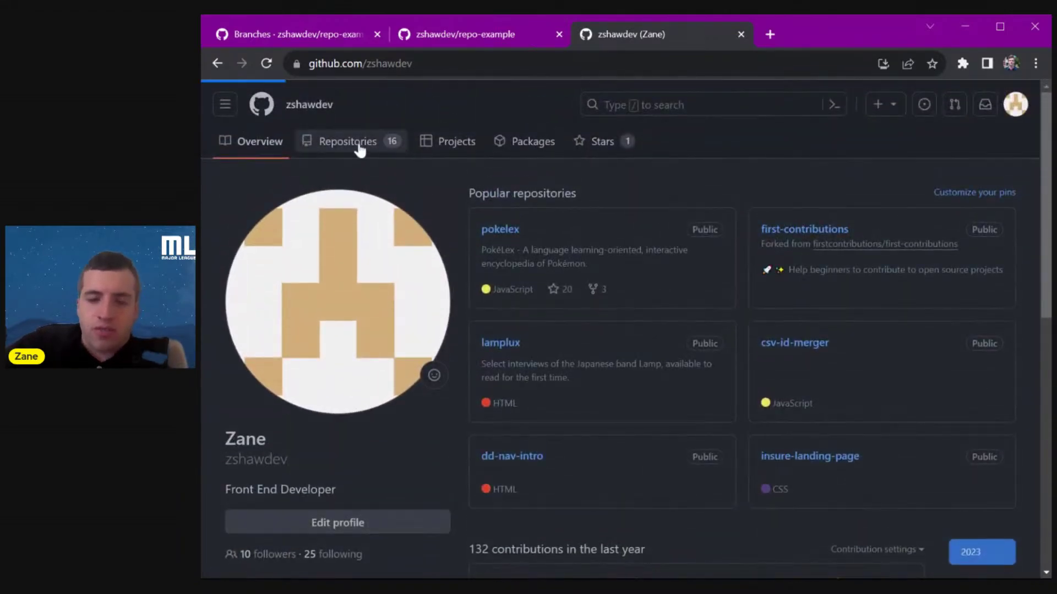
pyautogui.scroll(-8, 362, 147)
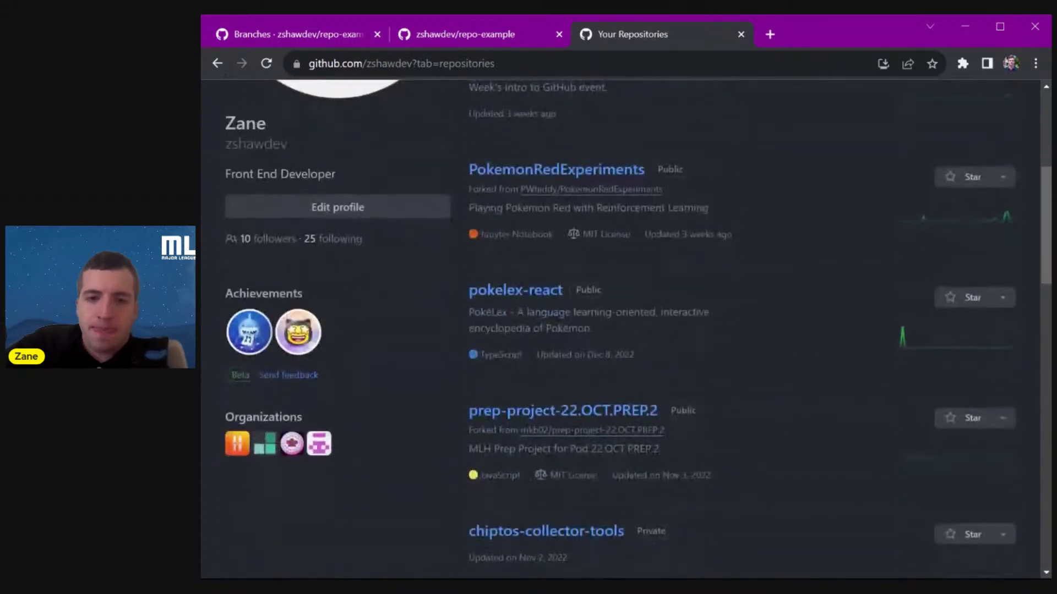
pyautogui.click(511, 180)
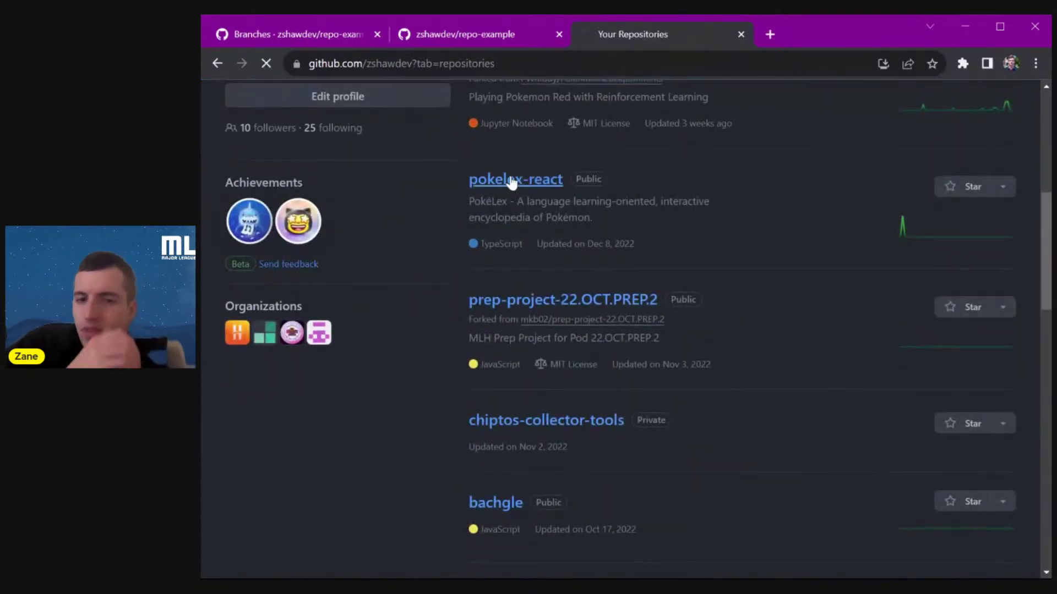
# - Examine the pokelex-react file list and its rendered README, including the Features, Built With and Project Structure sections
pyautogui.scroll(-9, 511, 181)
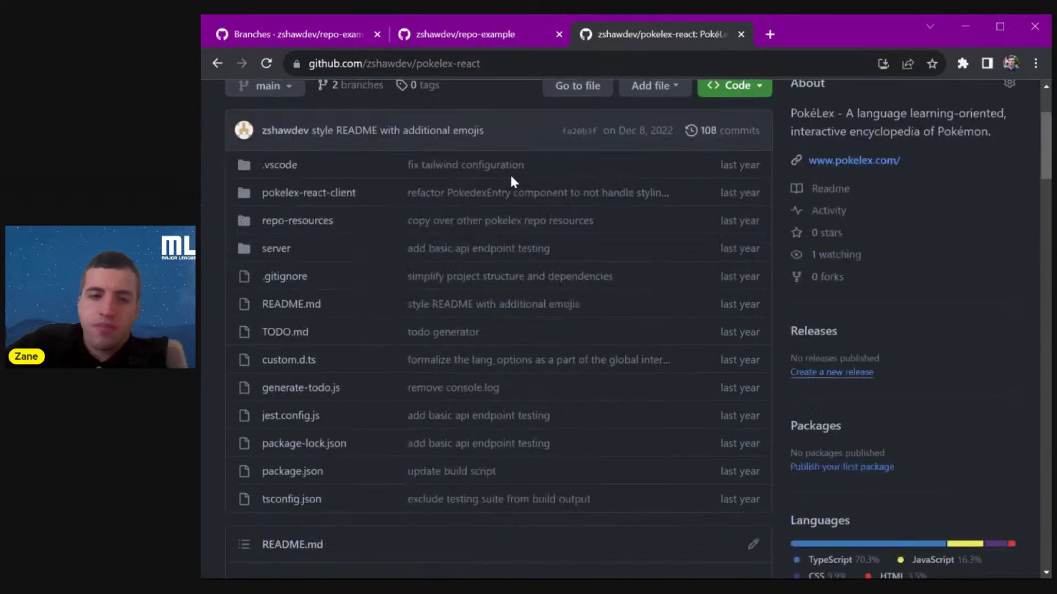
pyautogui.scroll(4, 571, 260)
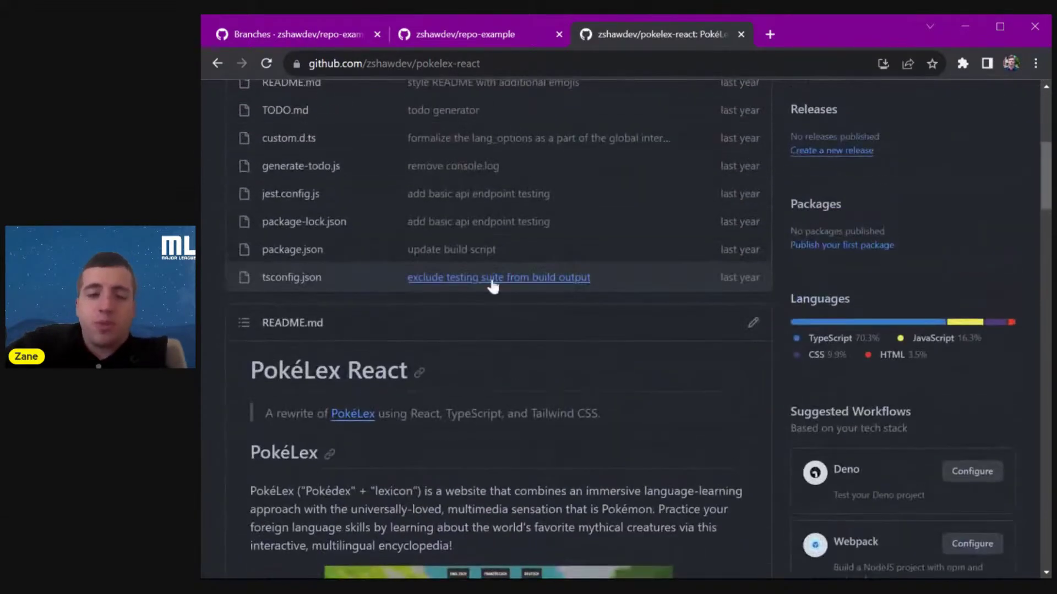
pyautogui.scroll(5, 297, 325)
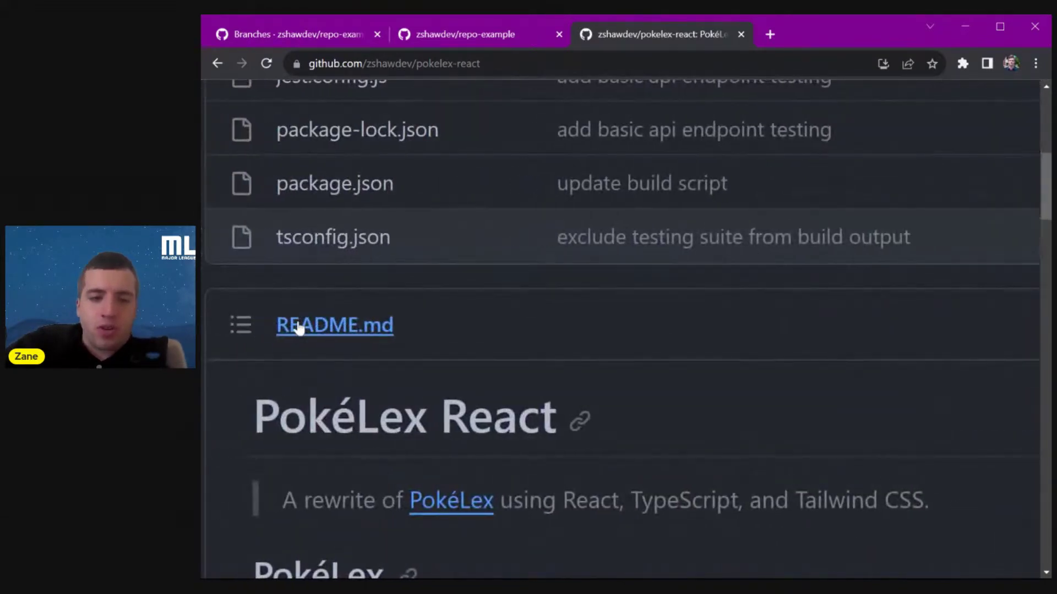
pyautogui.scroll(-5, 297, 328)
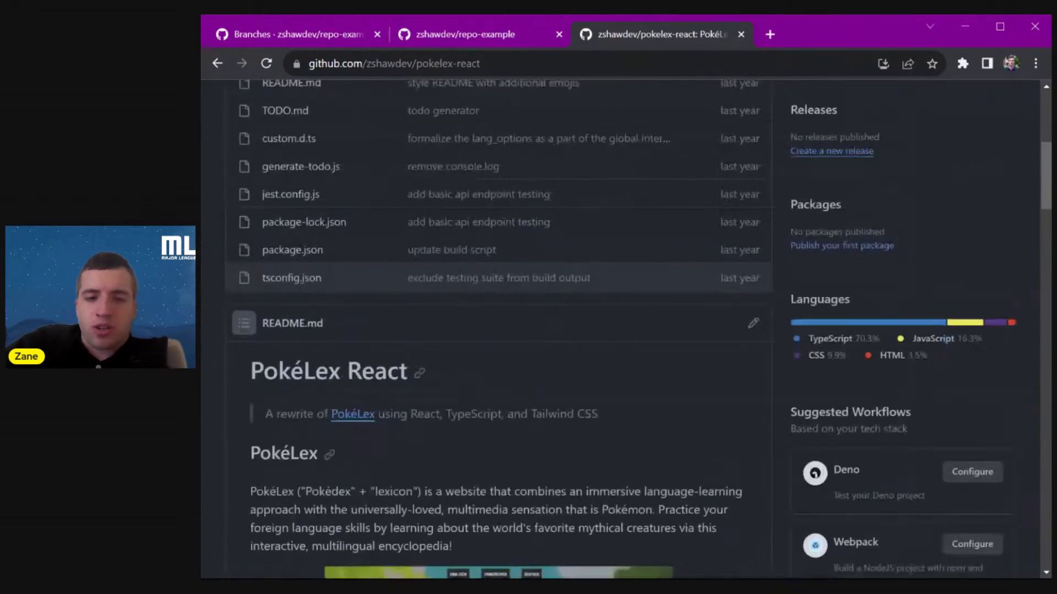
pyautogui.scroll(-2, 495, 330)
pyautogui.scroll(-2, 496, 330)
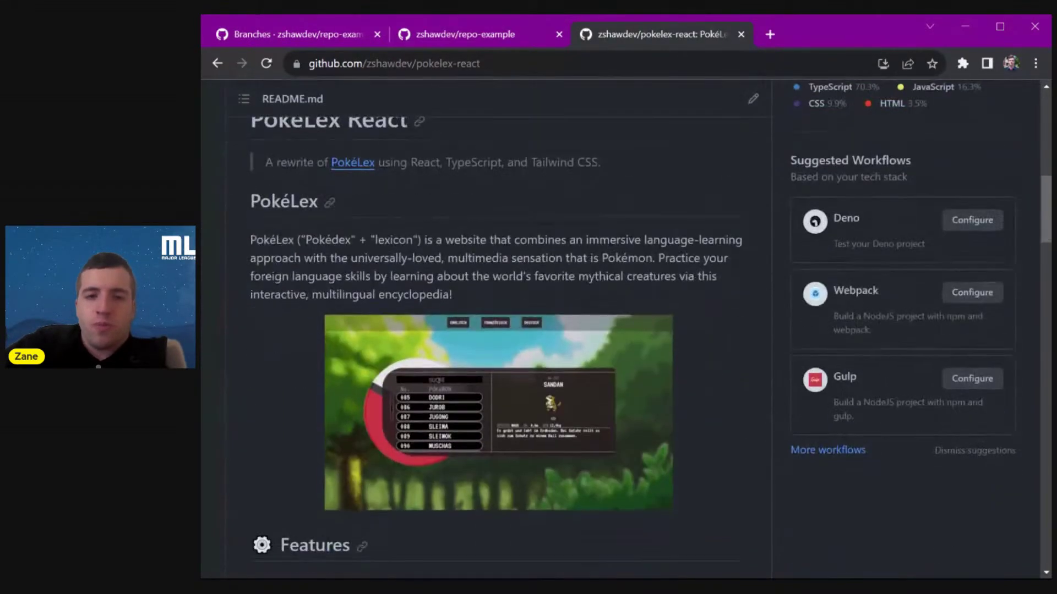
pyautogui.scroll(1, 496, 330)
pyautogui.scroll(-2, 388, 347)
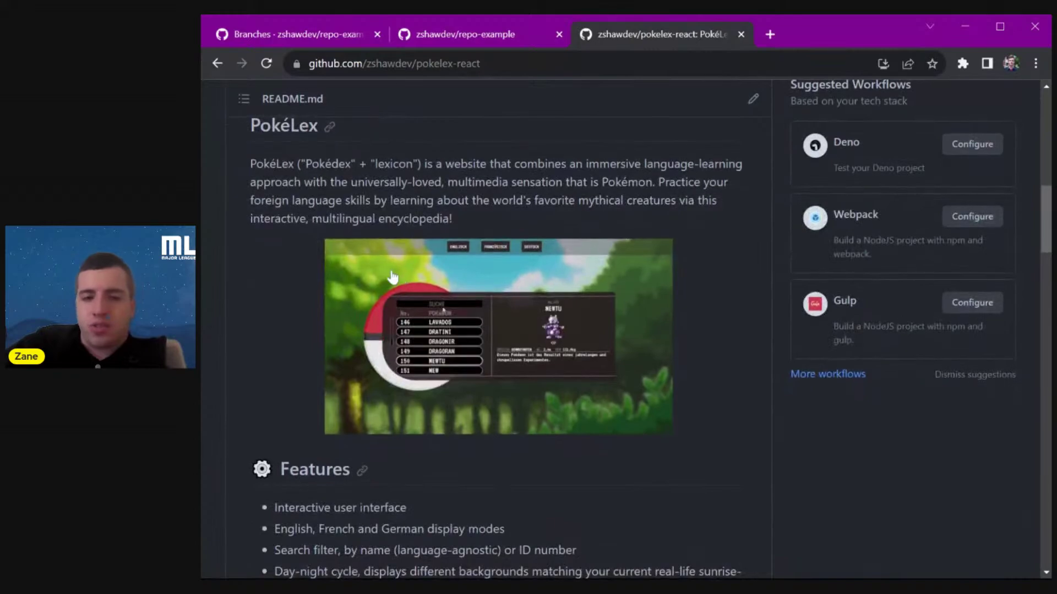
pyautogui.scroll(-10, 556, 320)
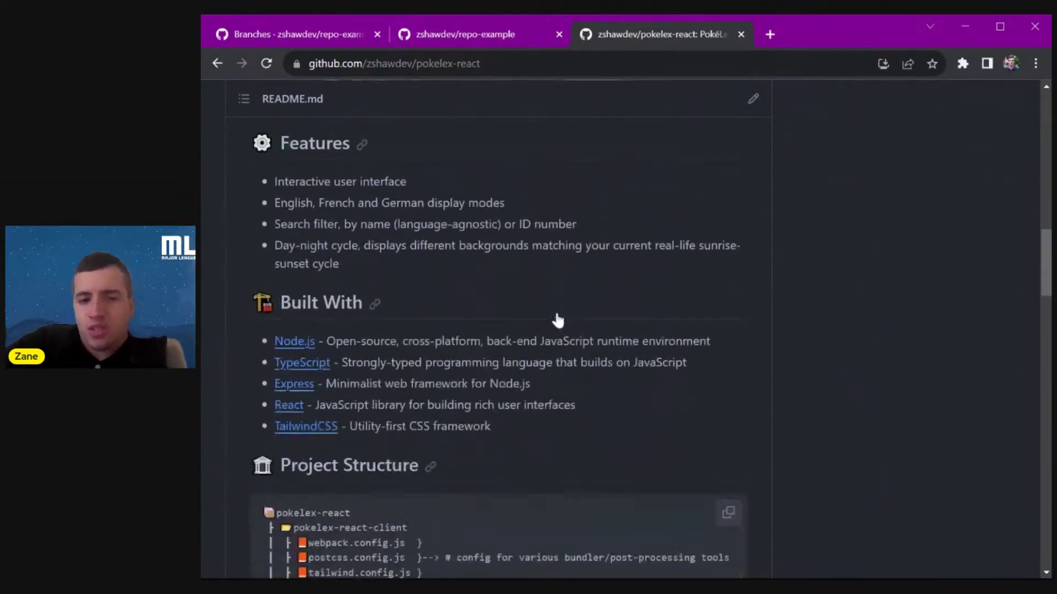
pyautogui.scroll(-2, 494, 312)
# - Return to the pokelex-react file list and open README.md in a new browser tab
pyautogui.scroll(15, 494, 312)
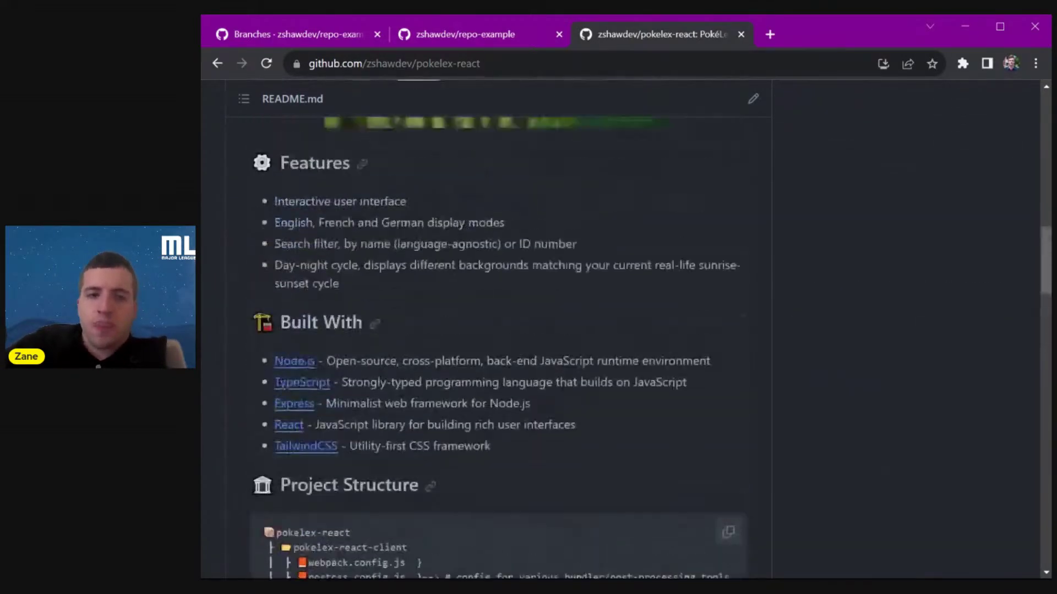
pyautogui.scroll(9, 494, 312)
pyautogui.scroll(-2, 494, 312)
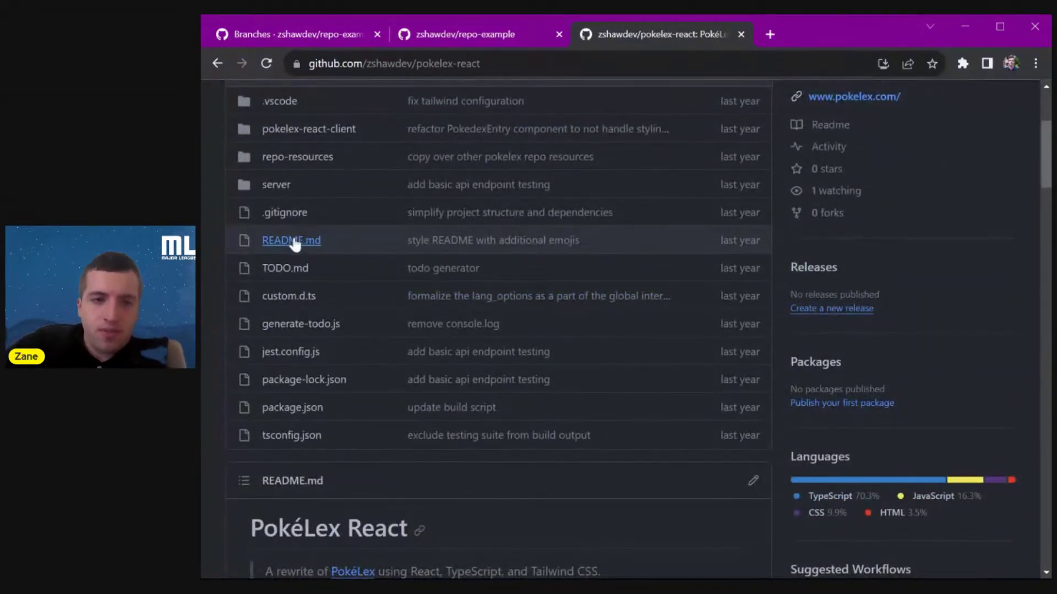
pyautogui.middleClick(318, 253)
pyautogui.click(774, 36)
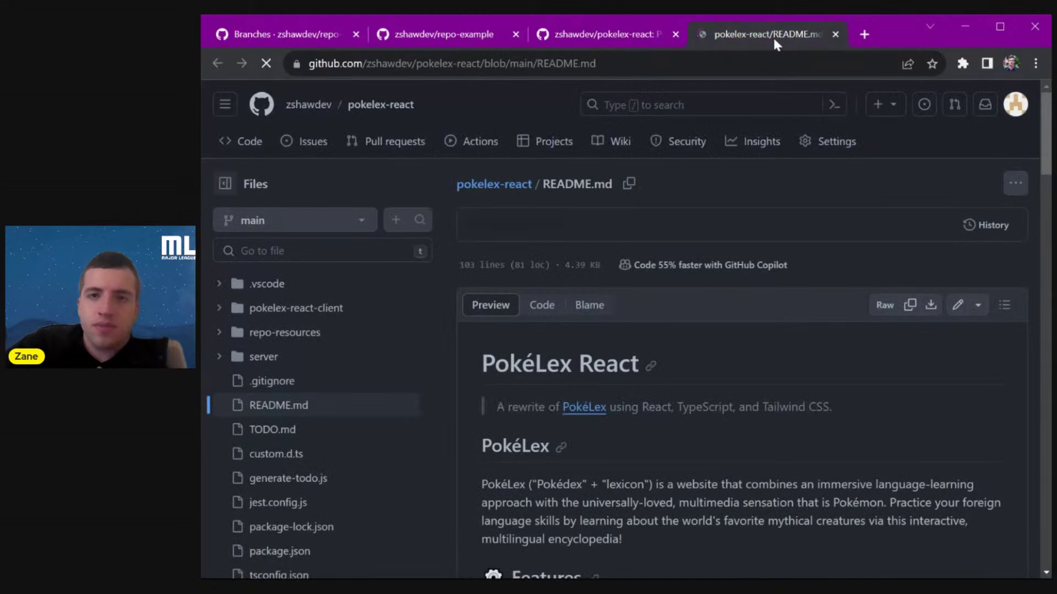
# - Skim the rendered pokelex-react README and open its raw Markdown source
pyautogui.scroll(-7, 682, 305)
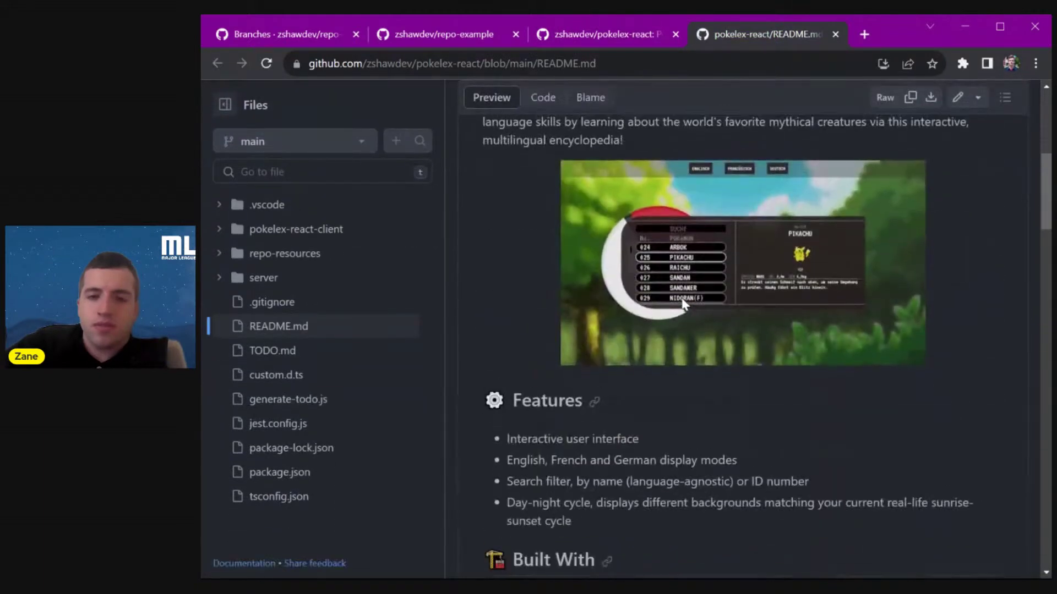
pyautogui.scroll(8, 682, 305)
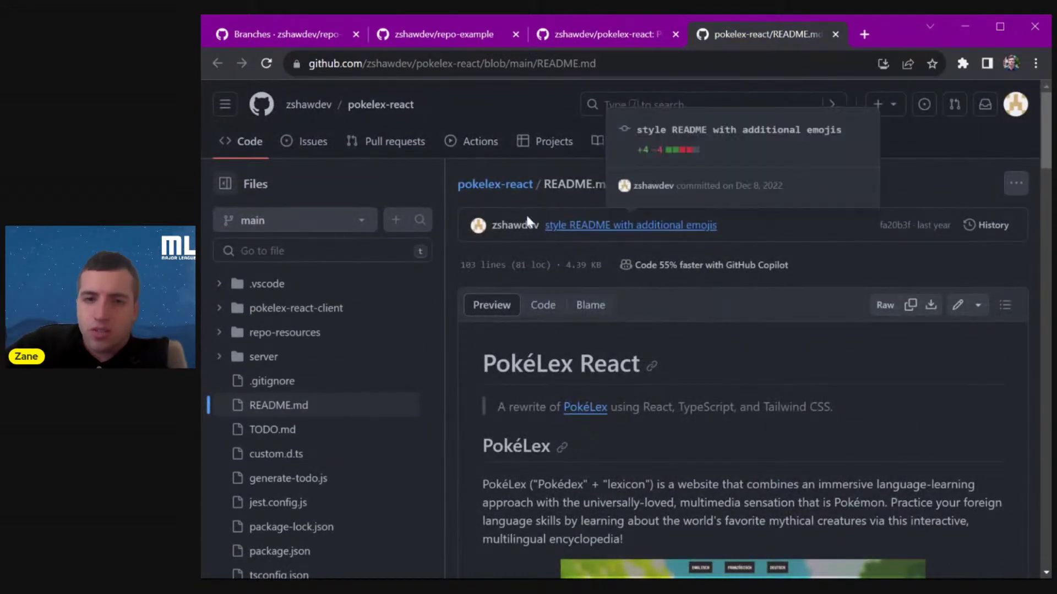
pyautogui.scroll(-15, 597, 253)
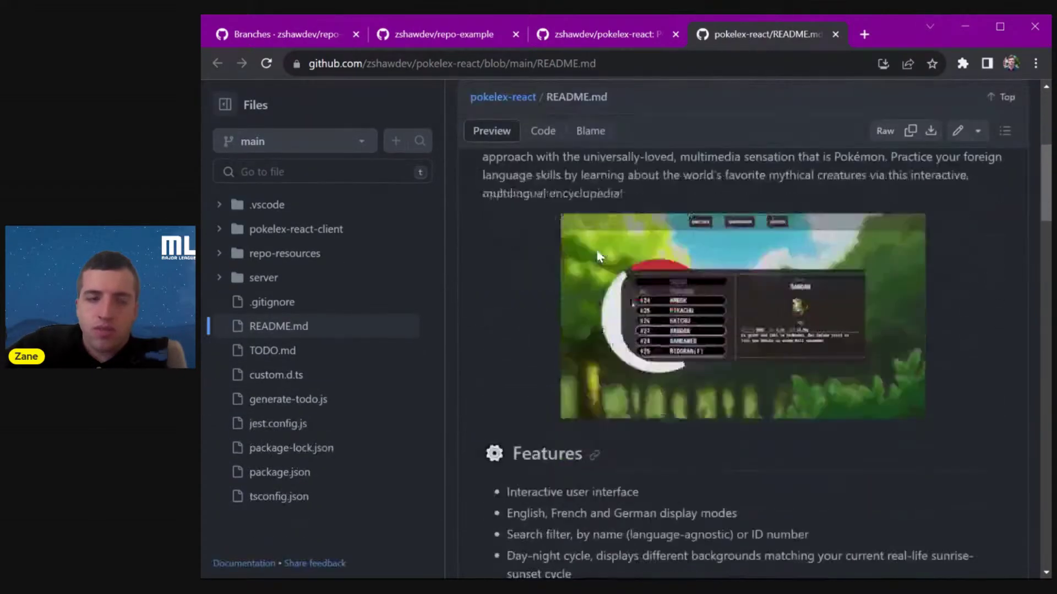
pyautogui.scroll(-10, 596, 253)
pyautogui.click(889, 131)
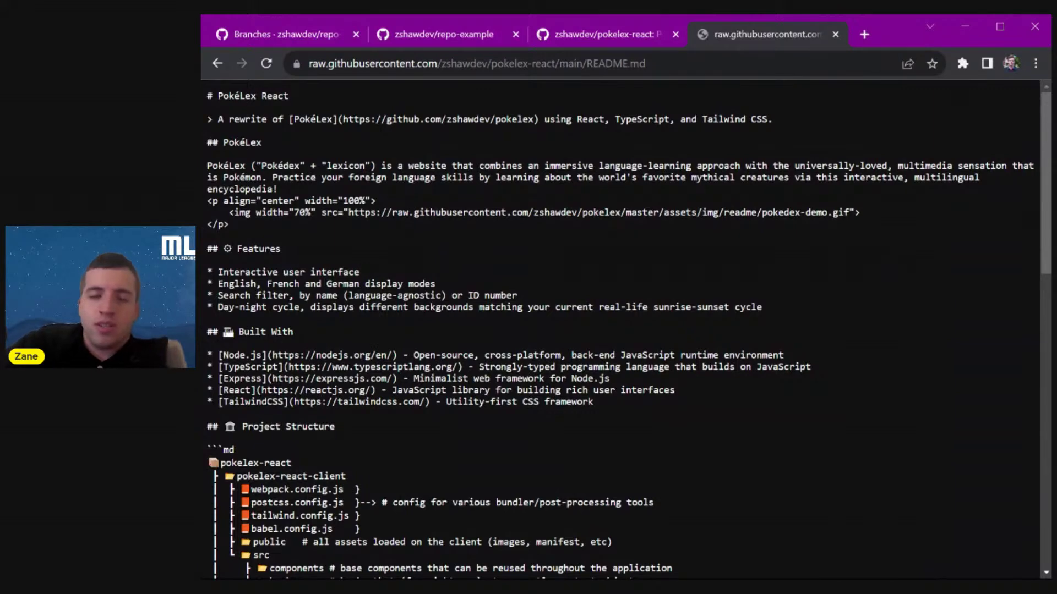
# - Examine the raw README source, including its headings, links, project structure, screenshots and roadmap, and the HTML image markup near the beginning
pyautogui.scroll(-1, 477, 258)
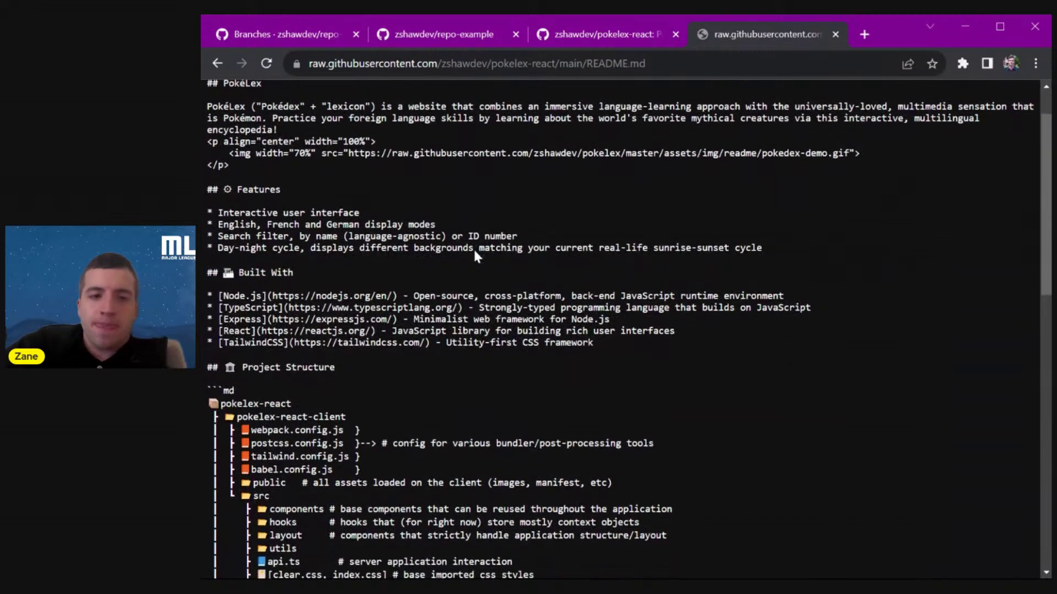
pyautogui.scroll(-1, 477, 256)
pyautogui.scroll(-2, 251, 109)
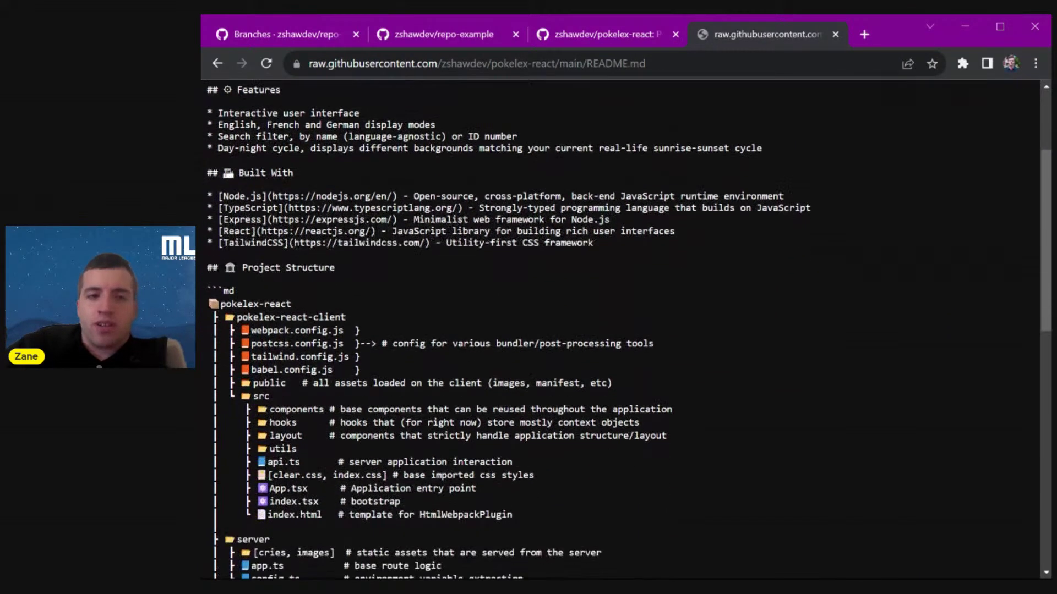
pyautogui.scroll(4, 251, 109)
pyautogui.scroll(-15, 326, 217)
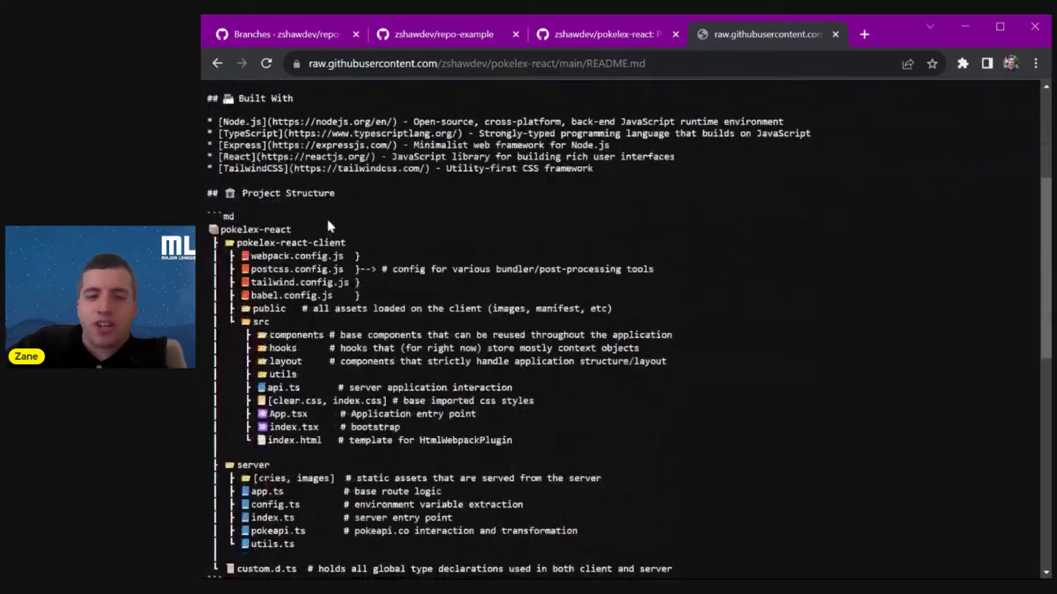
pyautogui.scroll(3, 328, 222)
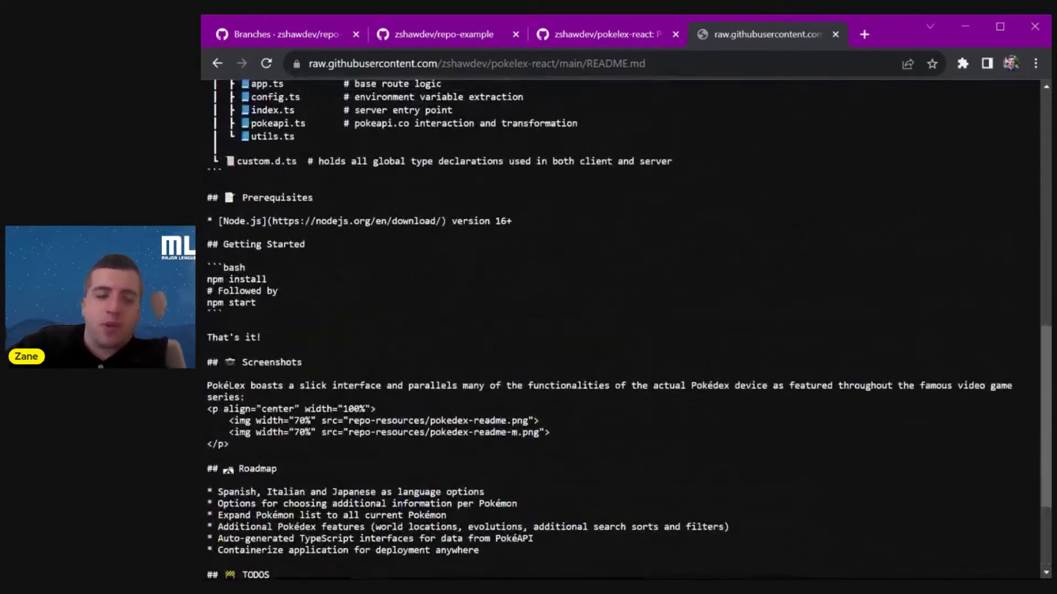
pyautogui.scroll(-3, 328, 221)
pyautogui.scroll(20, 622, 330)
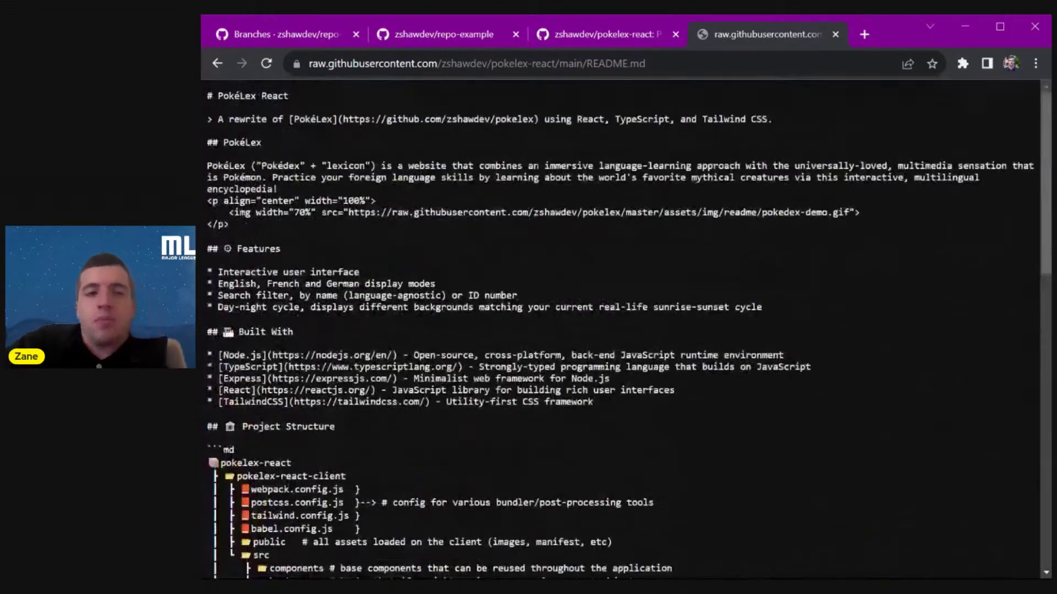
pyautogui.moveTo(332, 226); pyautogui.dragTo(447, 212)
pyautogui.click(447, 212)
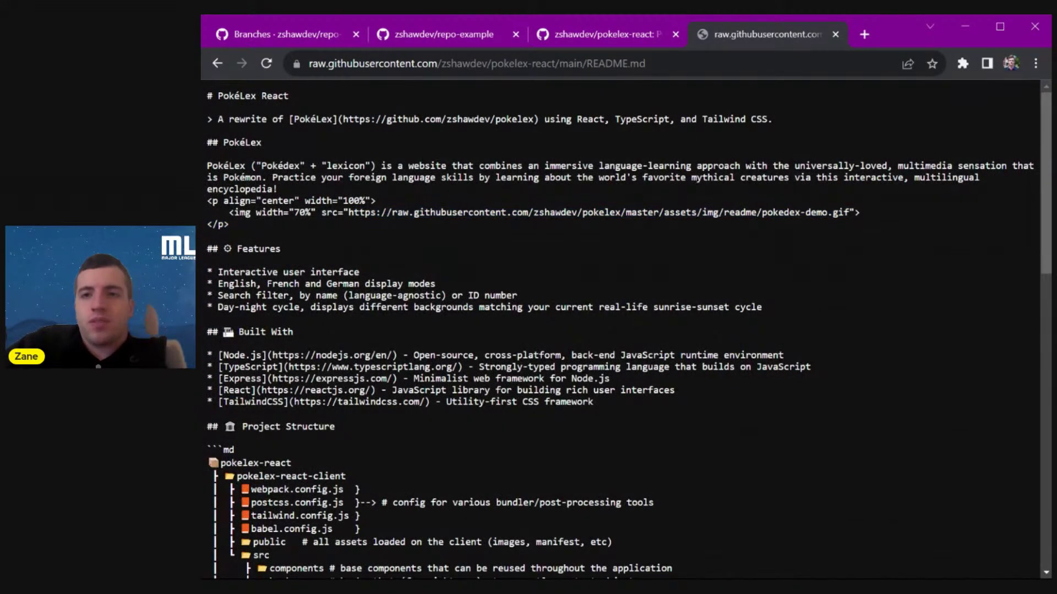
# - Go to the repo-example repository and view its main code page with the file list
pyautogui.click(588, 36)
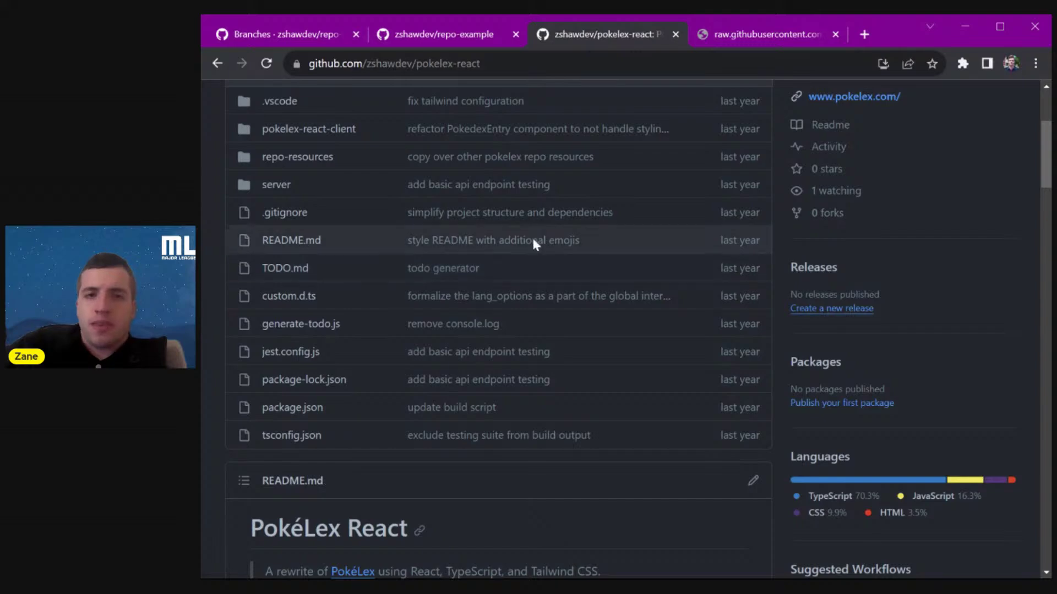
pyautogui.click(448, 32)
pyautogui.scroll(-4, 618, 331)
pyautogui.scroll(8, 618, 330)
pyautogui.click(255, 150)
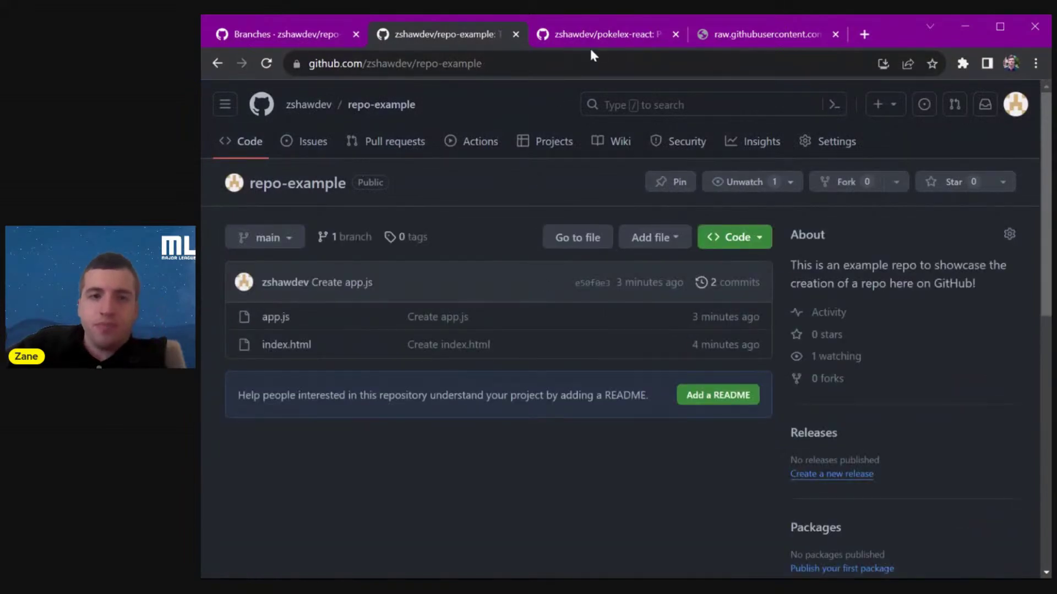
# - Compare the pokelex-react repository page with the raw Markdown source of its README
pyautogui.click(590, 52)
pyautogui.scroll(-8, 344, 252)
pyautogui.scroll(5, 346, 255)
pyautogui.click(768, 39)
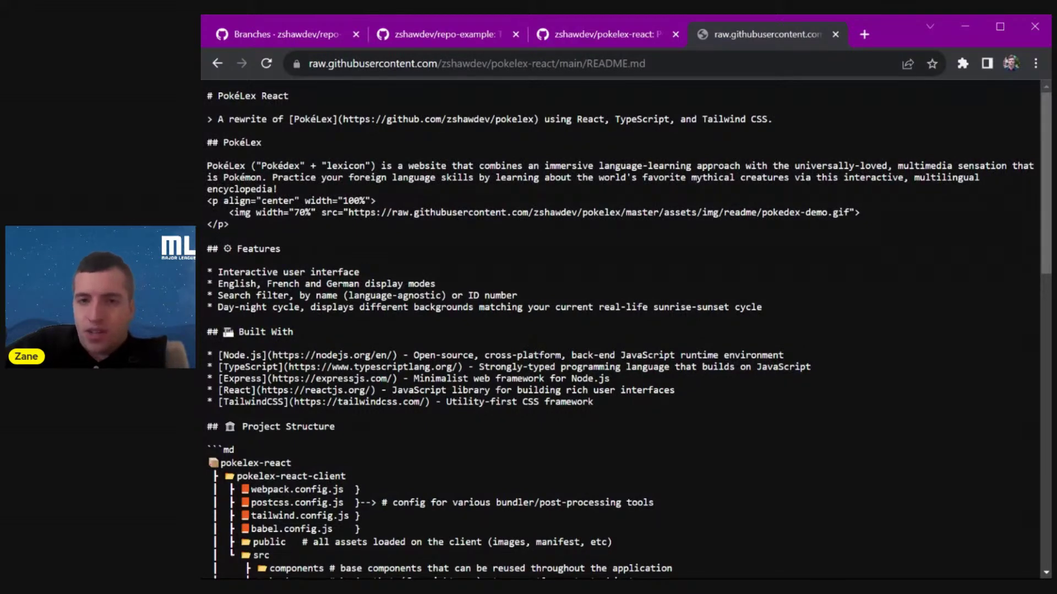
pyautogui.scroll(-1, 415, 199)
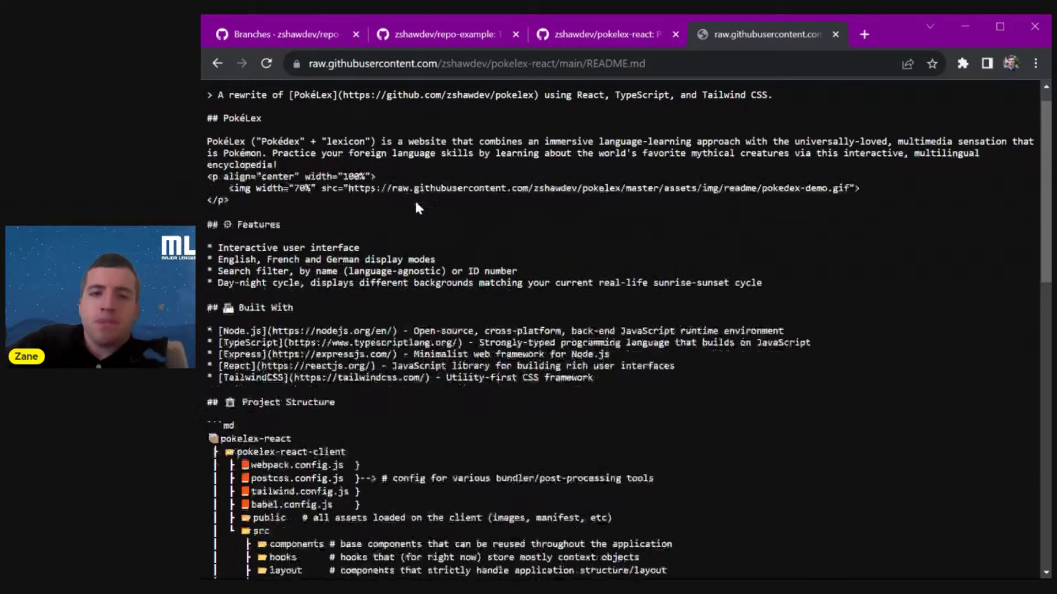
# - Examine the rendered README on the pokelex-react page, from the introduction and demo animation through Features, Built With, Project Structure, Prerequisites and the remaining sections
pyautogui.click(585, 36)
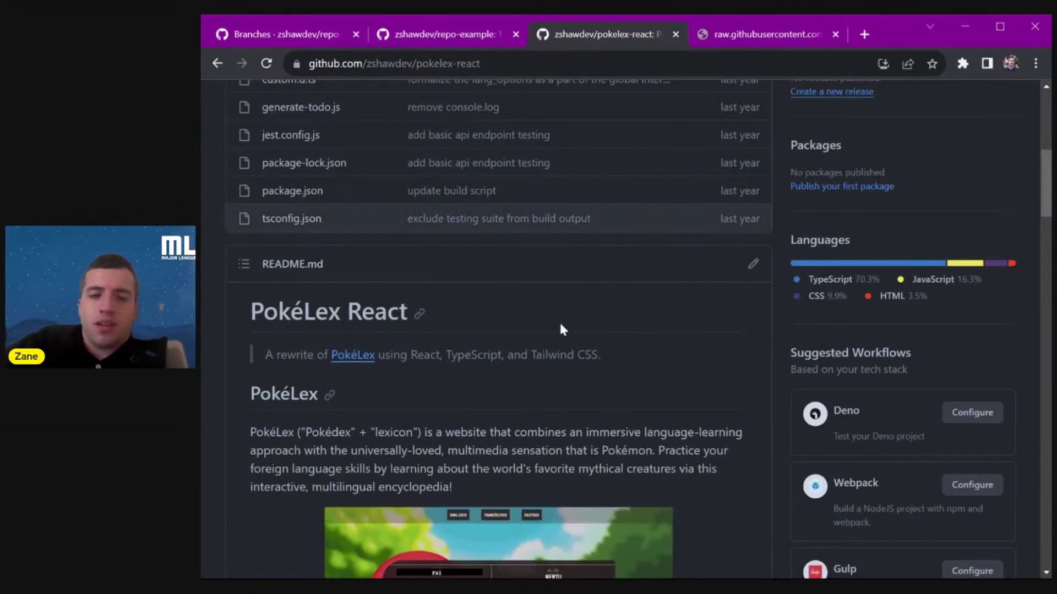
pyautogui.scroll(-2, 560, 320)
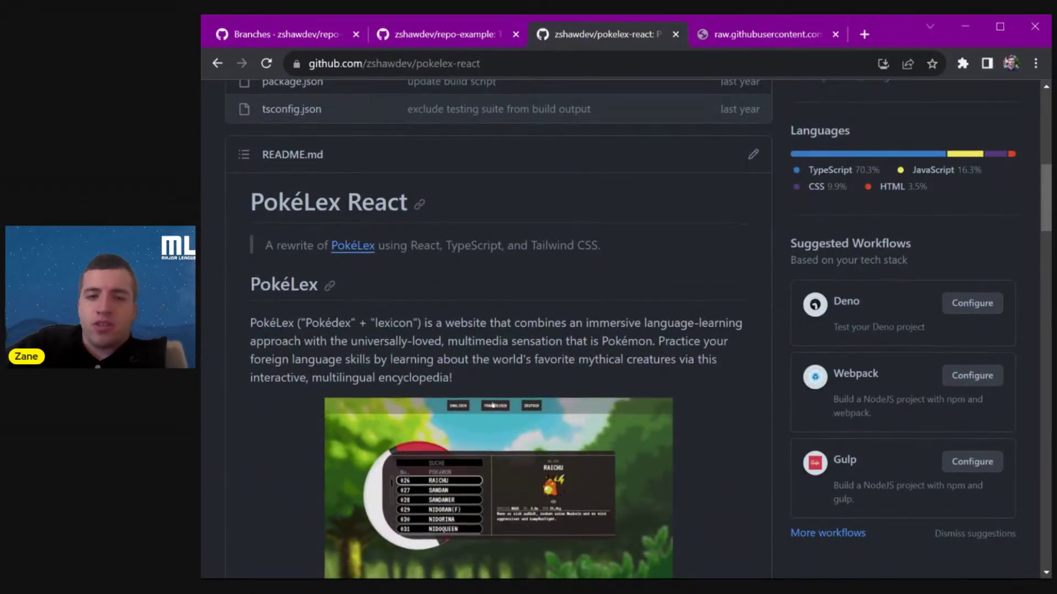
pyautogui.scroll(-1, 492, 406)
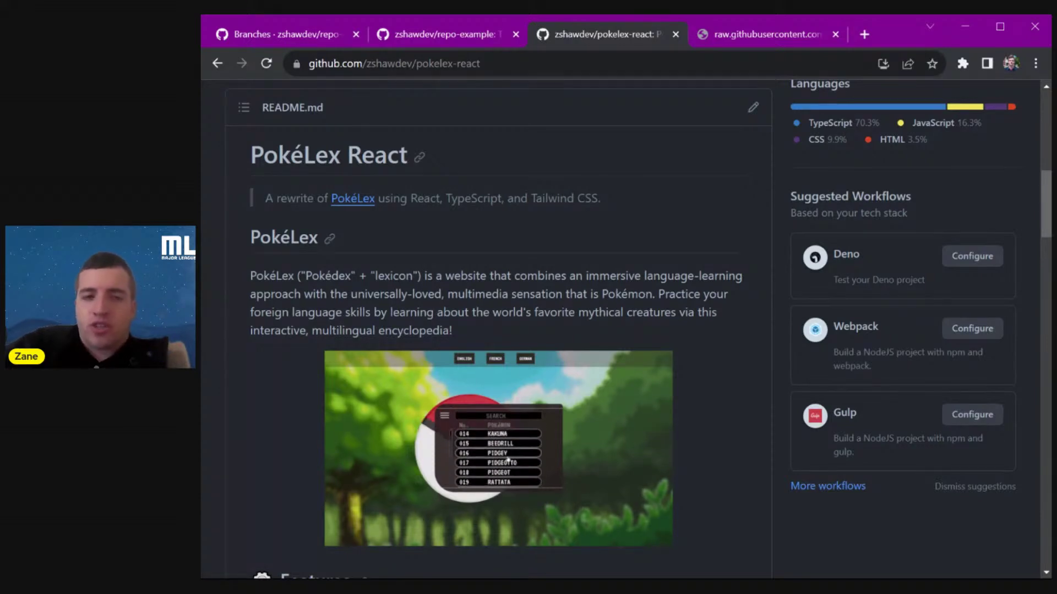
pyautogui.scroll(-1, 535, 304)
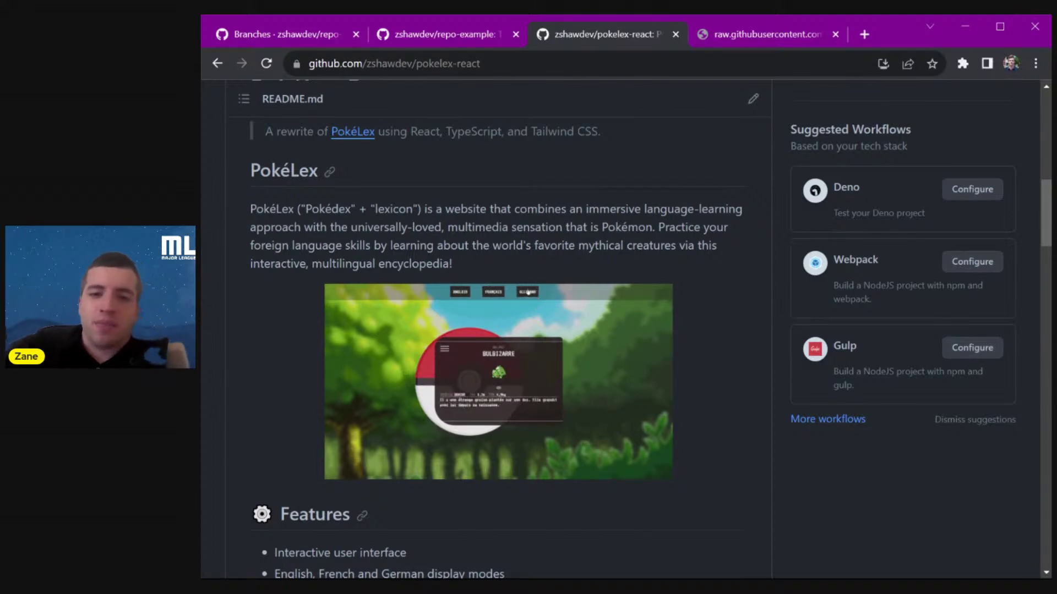
pyautogui.scroll(-2, 423, 167)
pyautogui.scroll(1, 423, 167)
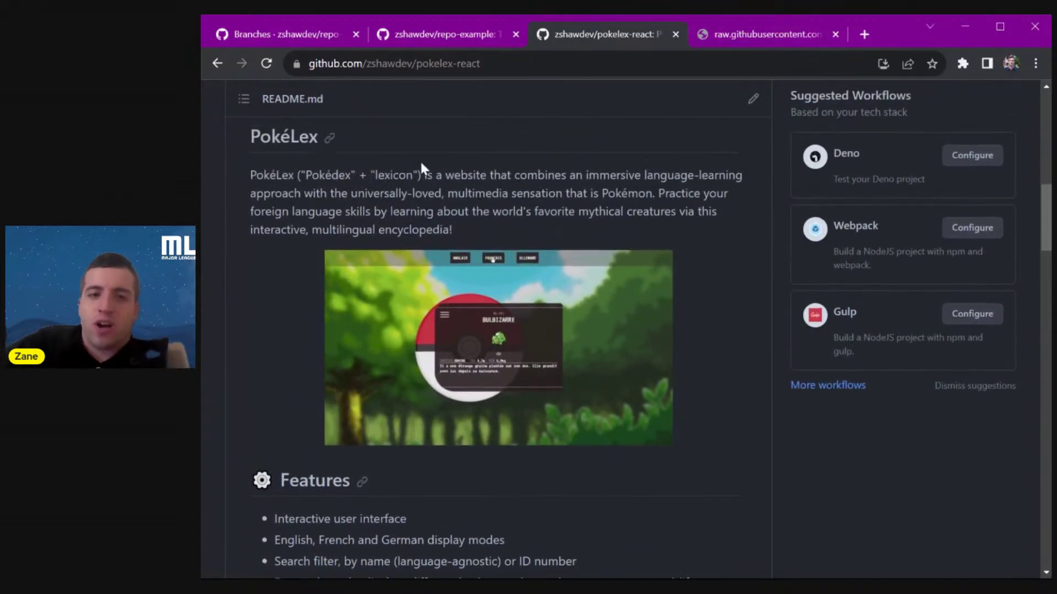
pyautogui.scroll(-2, 586, 364)
pyautogui.scroll(-4, 590, 372)
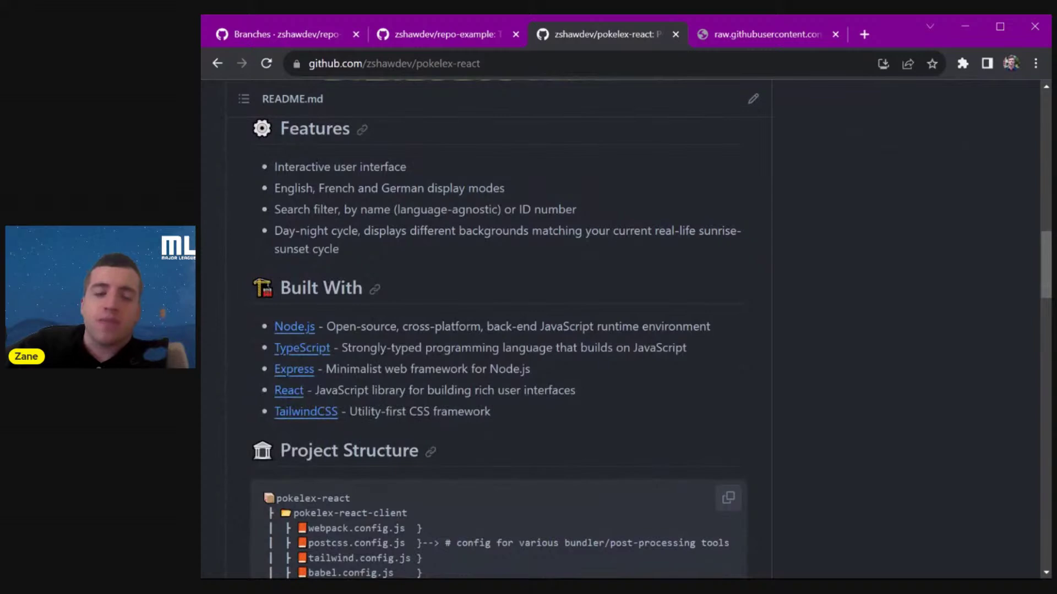
pyautogui.scroll(-5, 508, 281)
pyautogui.scroll(-2, 507, 285)
pyautogui.scroll(2, 507, 284)
pyautogui.scroll(-1, 507, 284)
pyautogui.scroll(2, 508, 284)
pyautogui.hscroll(3, 498, 385)
pyautogui.hscroll(-3, 498, 386)
pyautogui.scroll(-5, 498, 330)
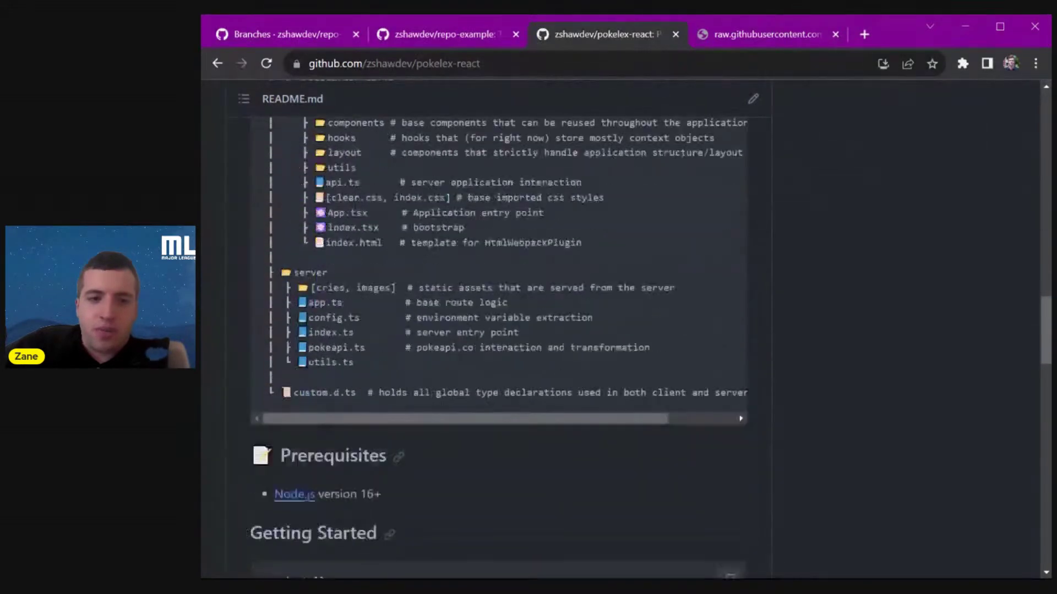
pyautogui.scroll(-1, 498, 331)
pyautogui.scroll(5, 498, 330)
pyautogui.scroll(-1, 498, 331)
pyautogui.scroll(-2, 498, 330)
pyautogui.scroll(-8, 498, 330)
pyautogui.scroll(-12, 498, 330)
pyautogui.scroll(-4, 498, 330)
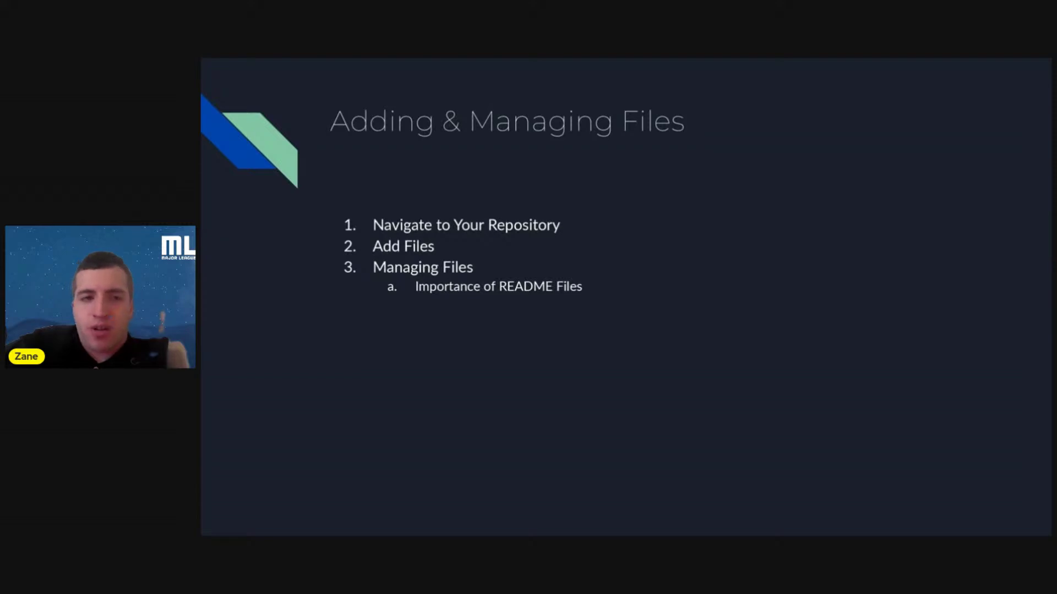
pyautogui.press('Right')
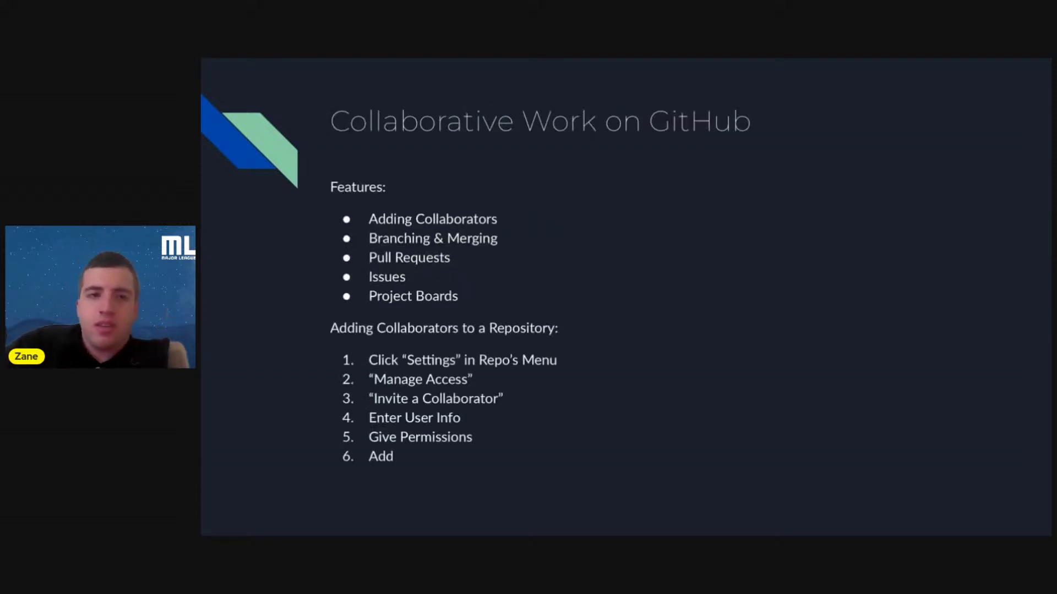
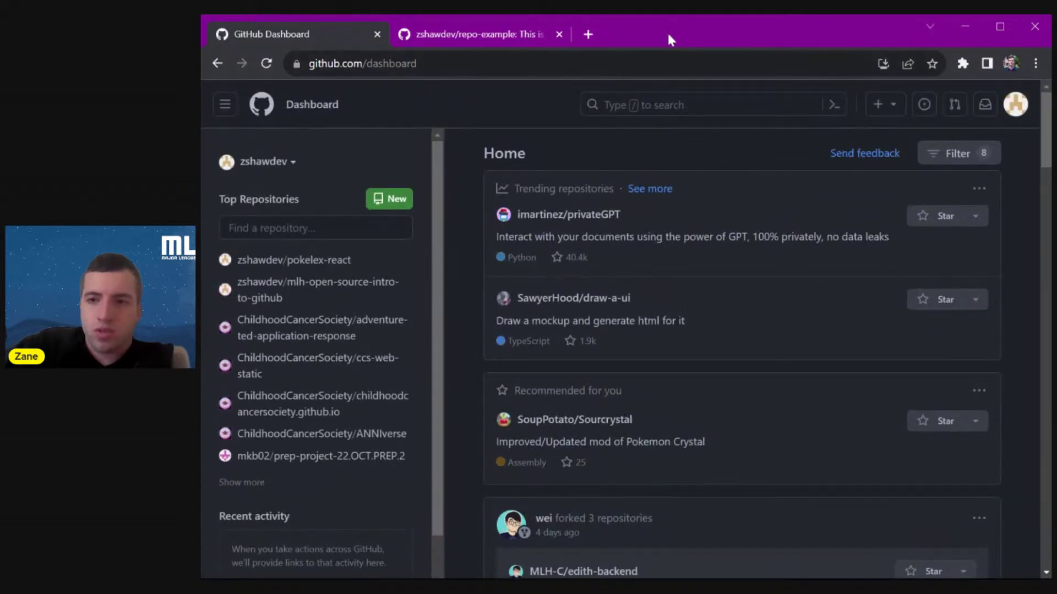
# - Maximize the browser window and load the GitHub home dashboard at github.com
pyautogui.click(1005, 28)
pyautogui.doubleClick(367, 81)
pyautogui.press('BackSpace')
pyautogui.press('Return')
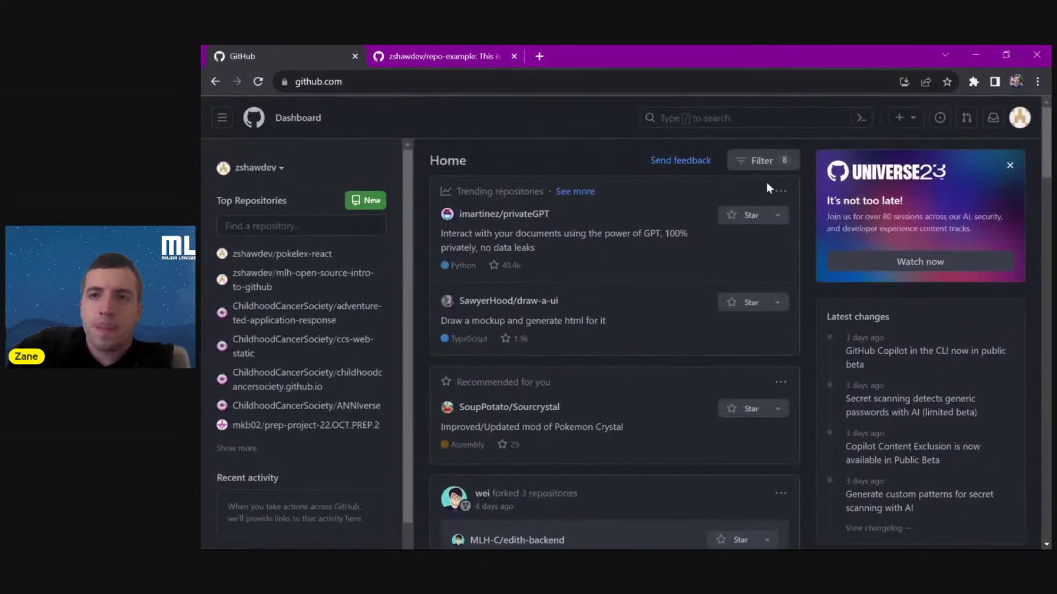
pyautogui.click(294, 121)
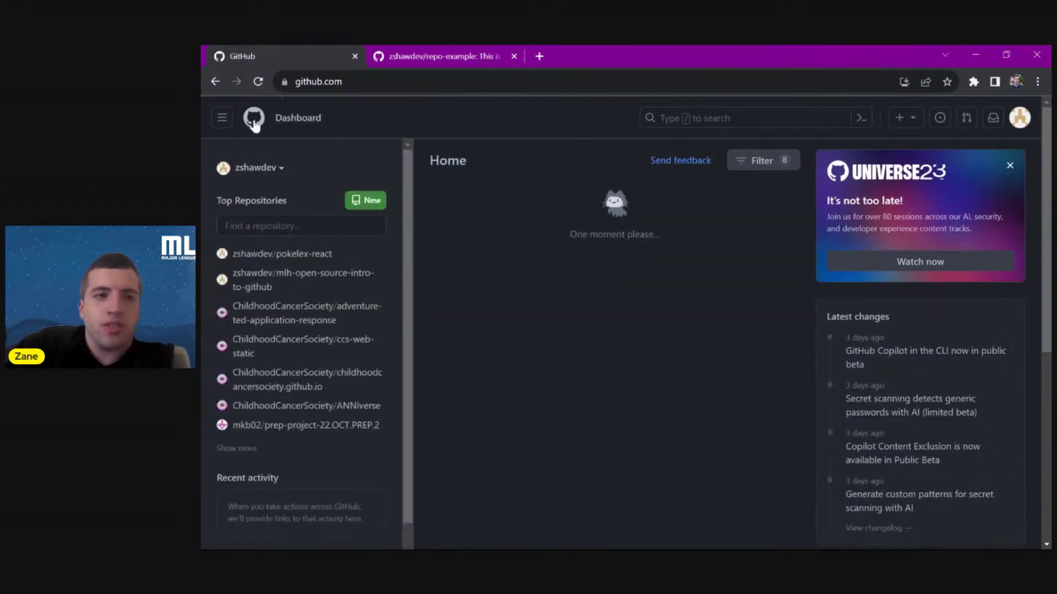
# - Open GitHub's Explore section and show the Trending repositories page
pyautogui.click(222, 120)
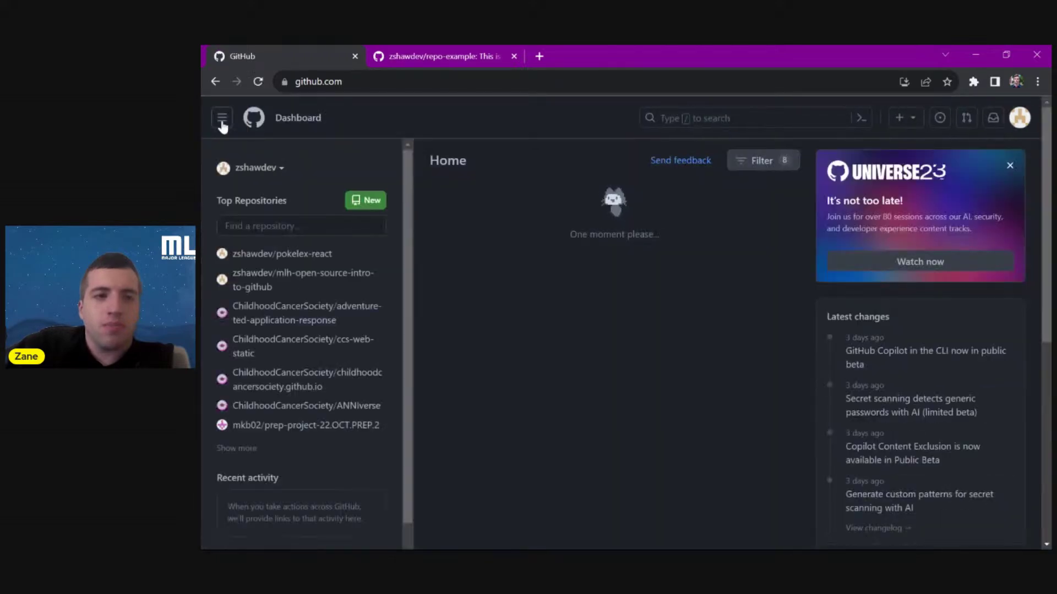
pyautogui.click(221, 118)
pyautogui.scroll(-1, 268, 184)
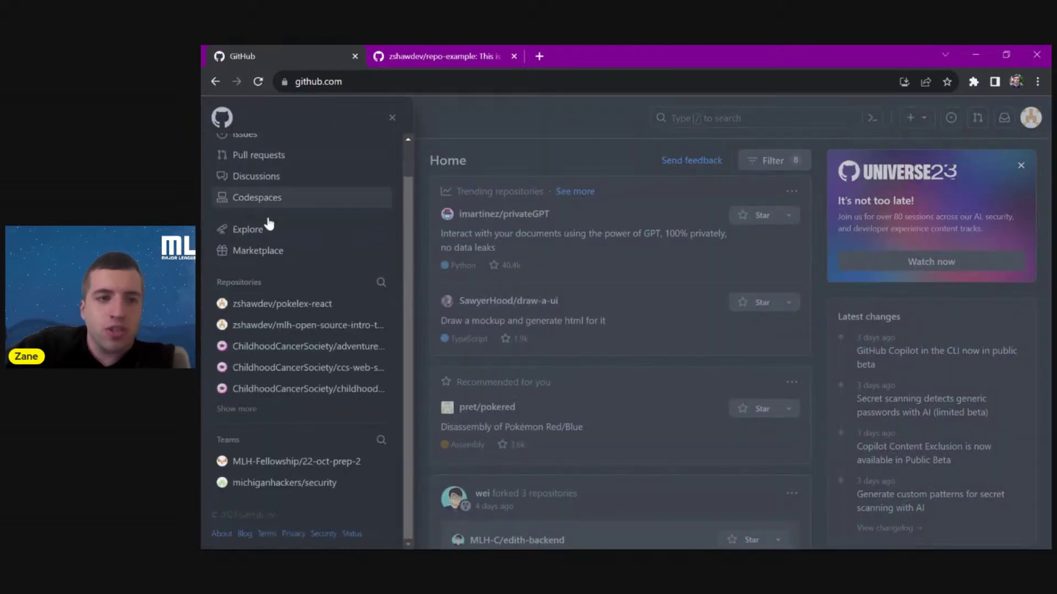
pyautogui.click(246, 234)
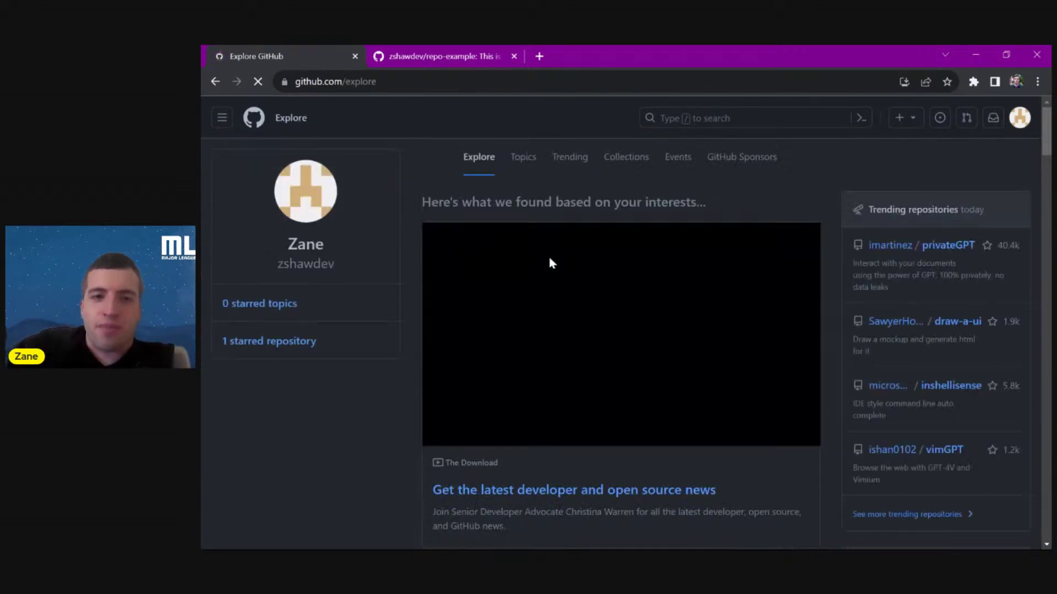
pyautogui.click(523, 158)
pyautogui.click(402, 160)
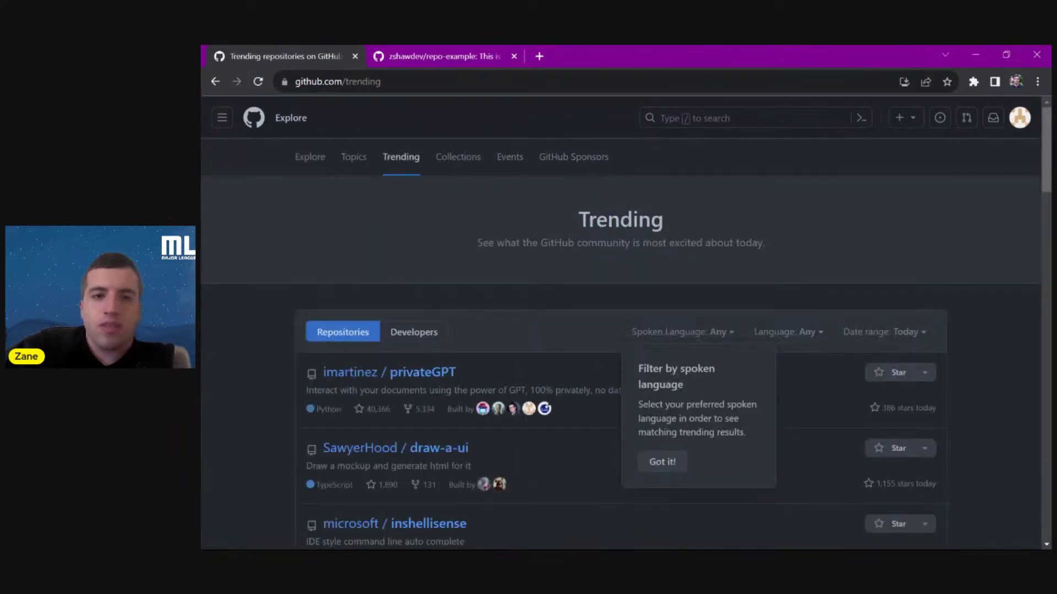
# - Look over the trending repositories list and open the privateGPT repository
pyautogui.scroll(-2, 213, 350)
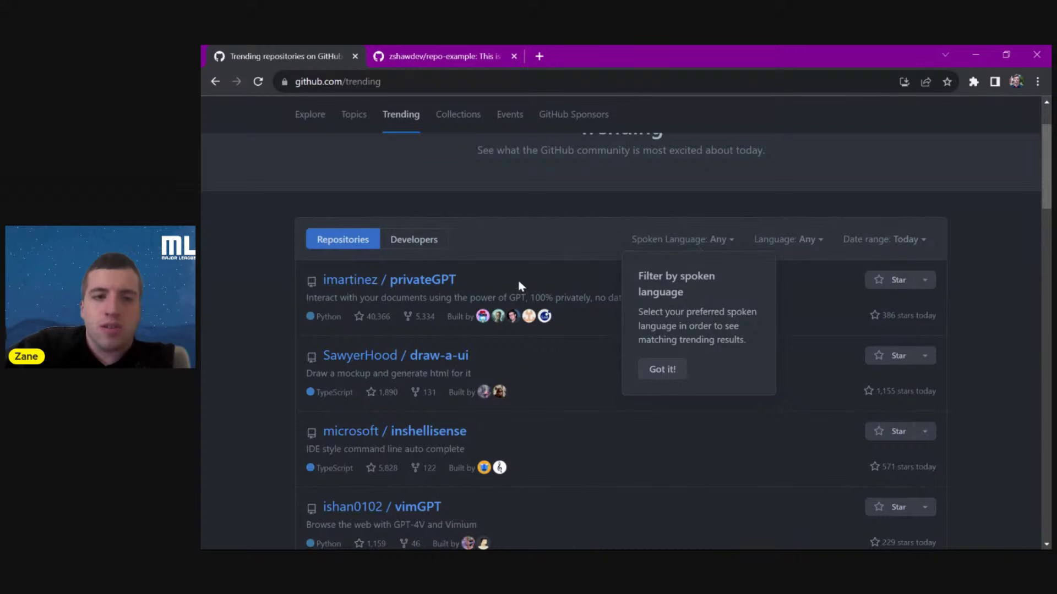
pyautogui.moveTo(381, 298); pyautogui.dragTo(439, 298)
pyautogui.click(439, 297)
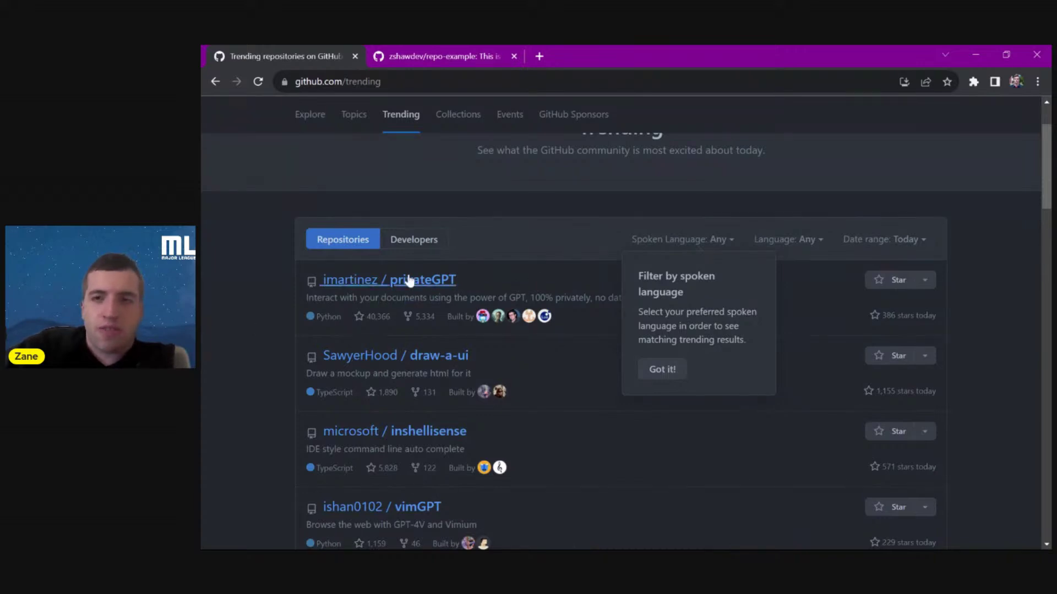
pyautogui.click(442, 285)
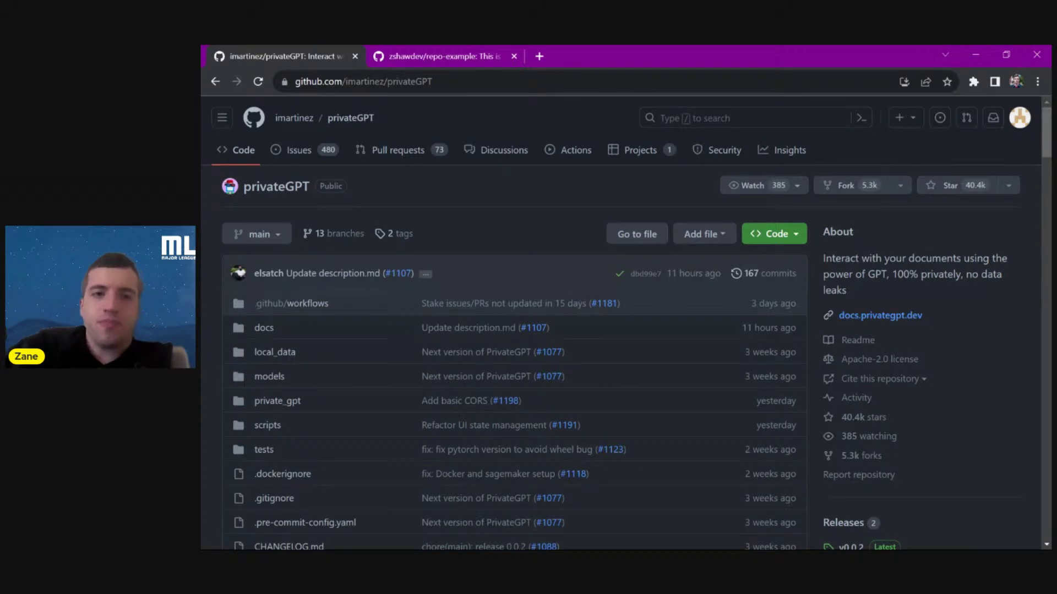
# - Check the code download options of the privateGPT repository and open the form for creating a new fork of it
pyautogui.click(769, 242)
pyautogui.click(585, 231)
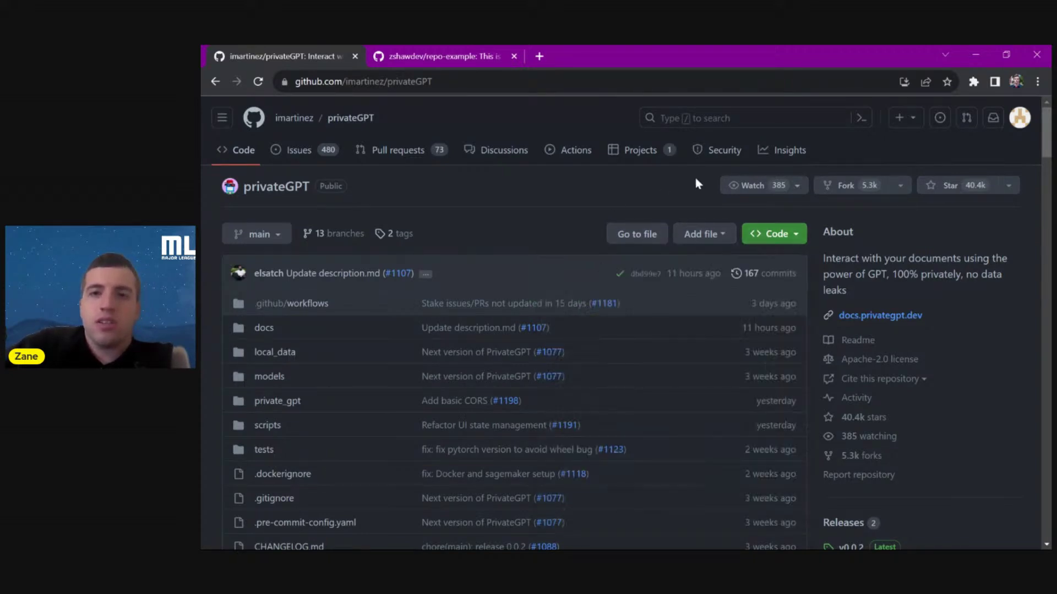
pyautogui.click(848, 193)
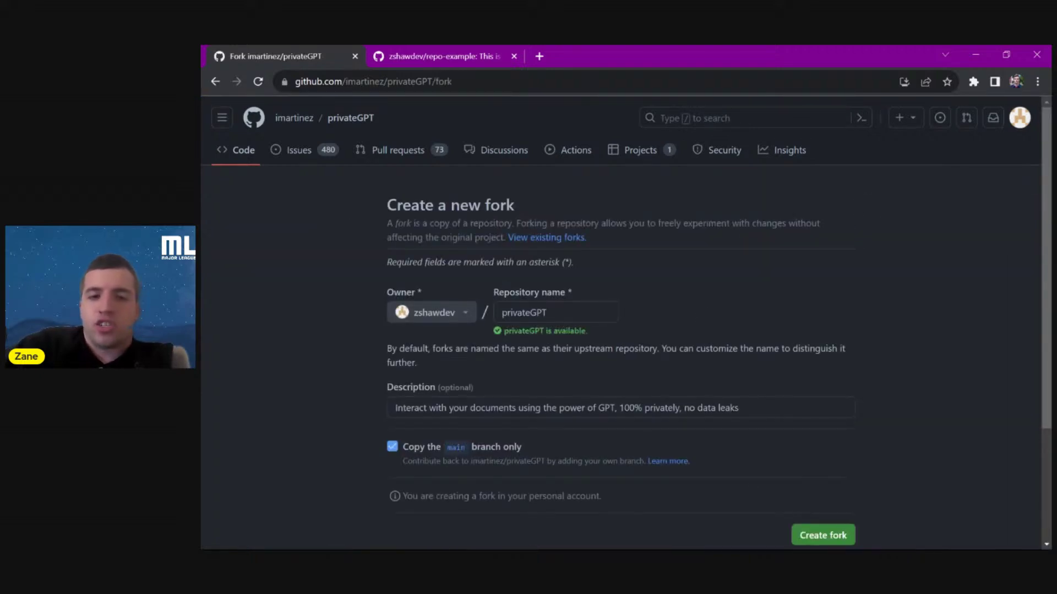
# - Create the privateGPT fork in the personal account, keeping its default name and description and copying only the main branch
pyautogui.scroll(-3, 637, 427)
pyautogui.scroll(2, 487, 248)
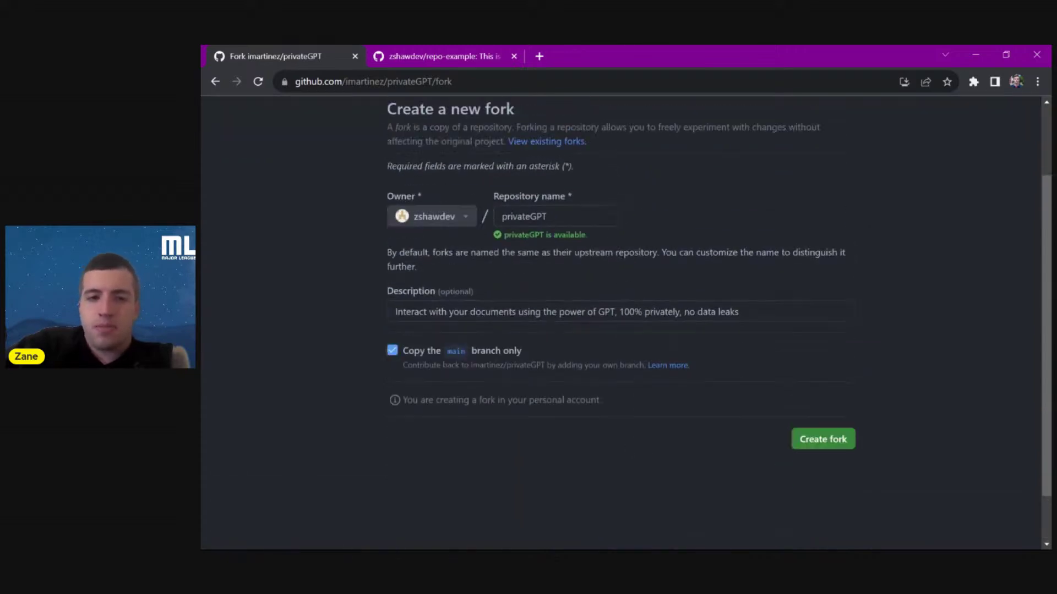
pyautogui.scroll(1, 773, 438)
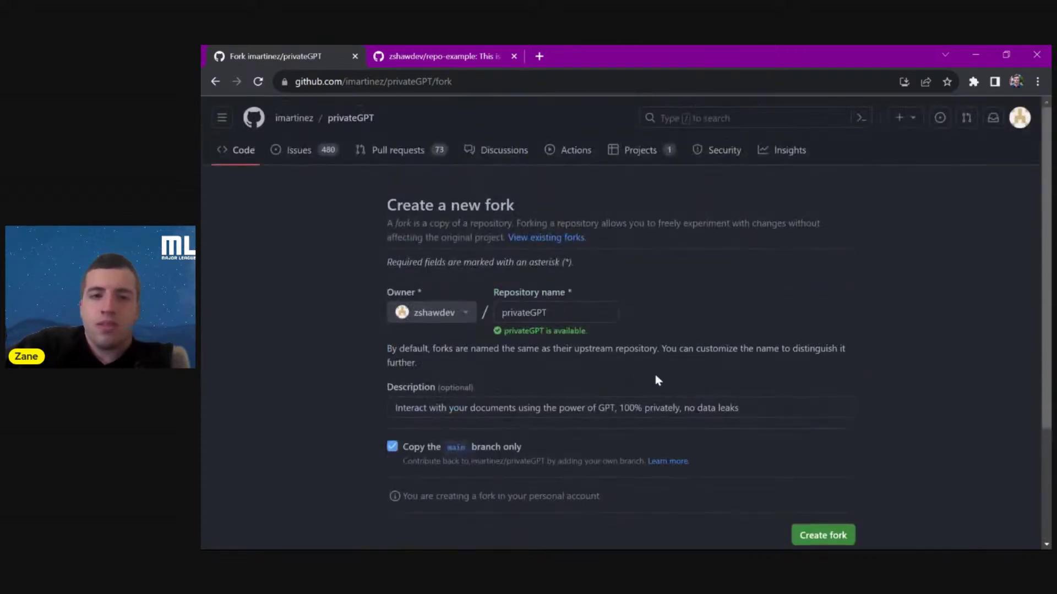
pyautogui.scroll(-1, 773, 437)
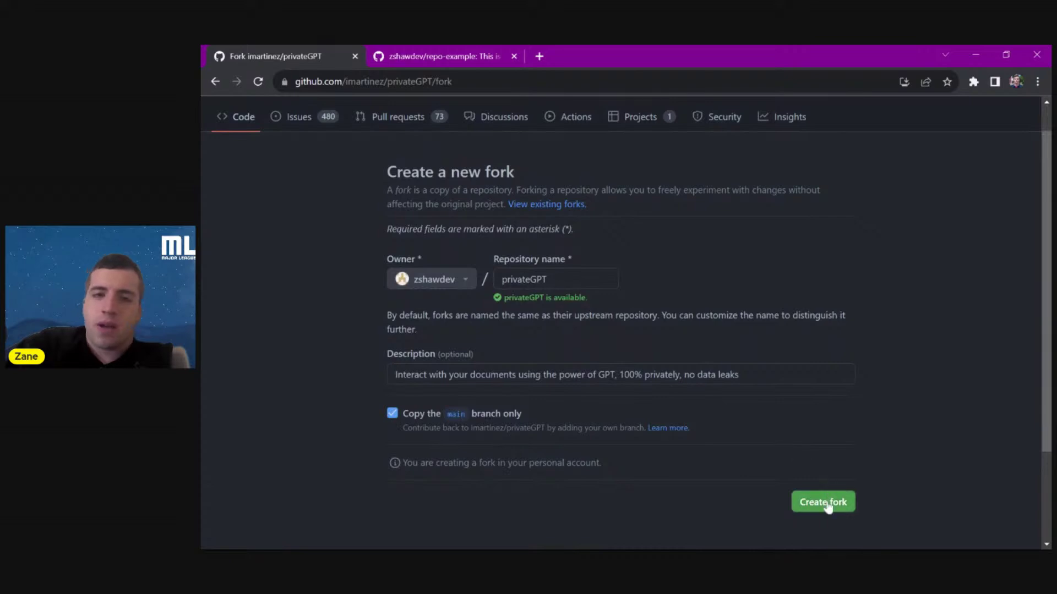
pyautogui.click(826, 503)
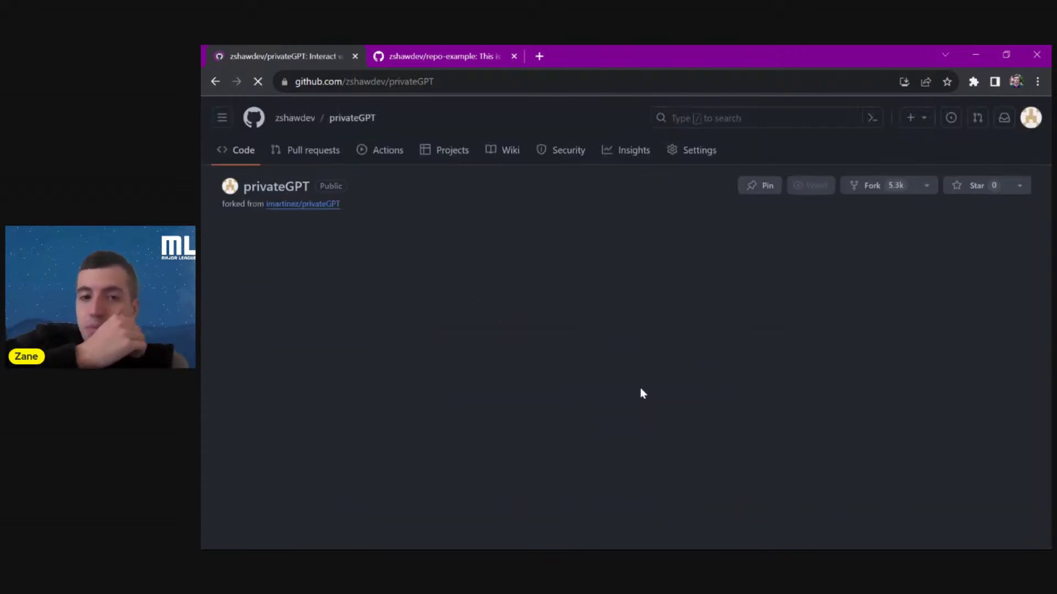
# - Examine the forked privateGPT repository's upstream sync status, description and file list
pyautogui.scroll(1, 640, 388)
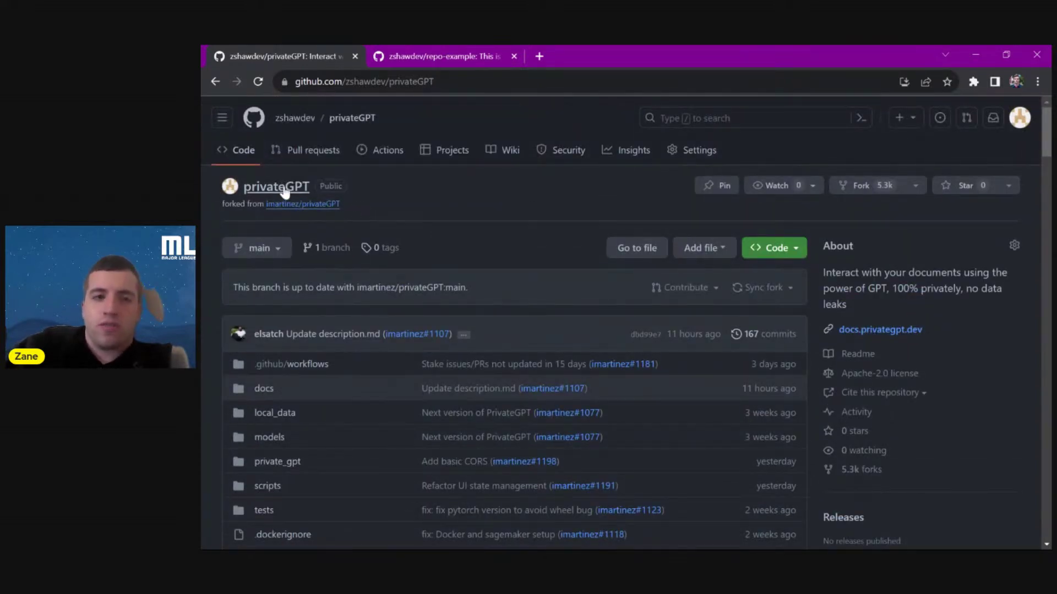
pyautogui.scroll(7, 278, 273)
pyautogui.moveTo(278, 273); pyautogui.dragTo(763, 287)
pyautogui.click(857, 289)
pyautogui.scroll(-7, 856, 290)
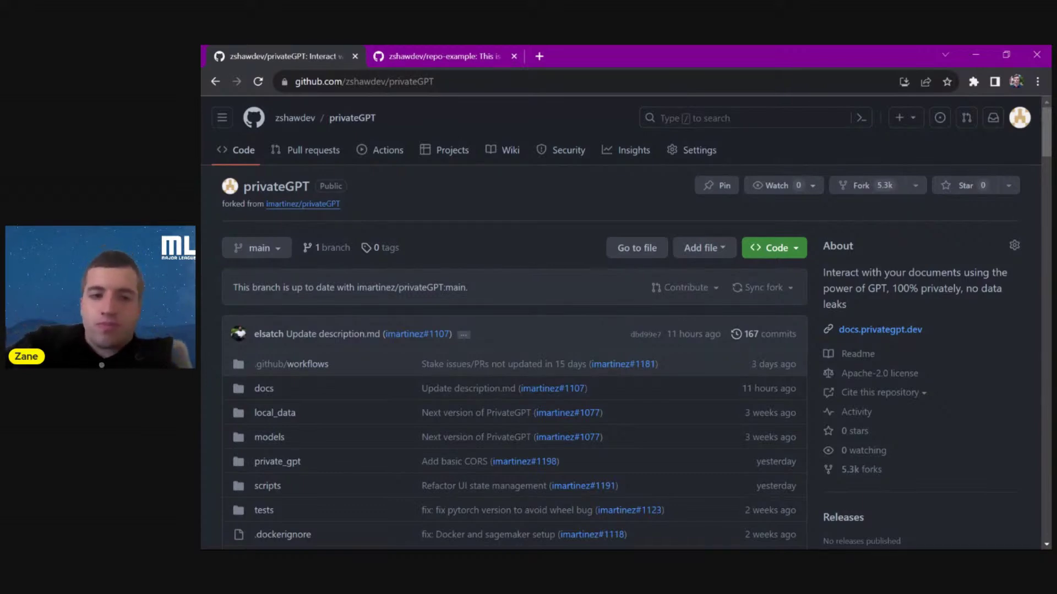
pyautogui.scroll(-2, 619, 323)
pyautogui.scroll(-2, 330, 396)
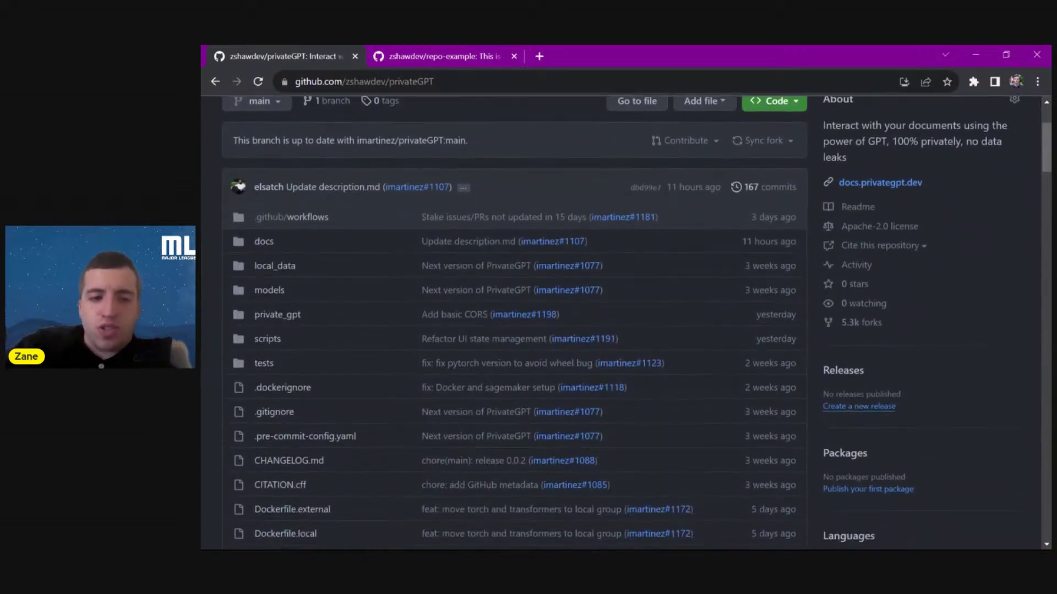
# - Open the __main__.py file in the fork's private_gpt folder for editing
pyautogui.scroll(1, 329, 395)
pyautogui.click(275, 306)
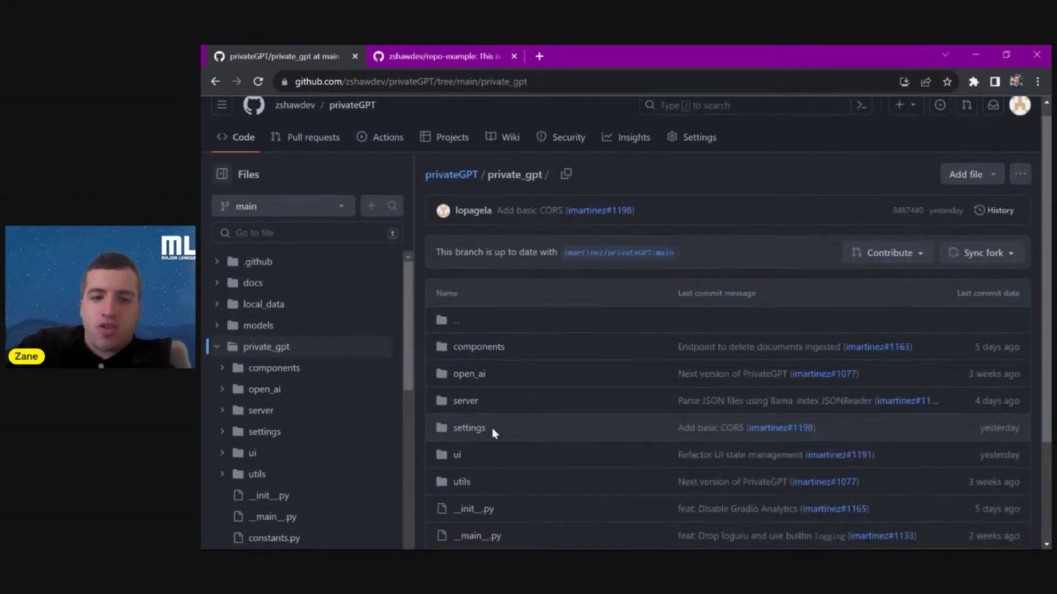
pyautogui.scroll(-2, 481, 526)
pyautogui.click(468, 404)
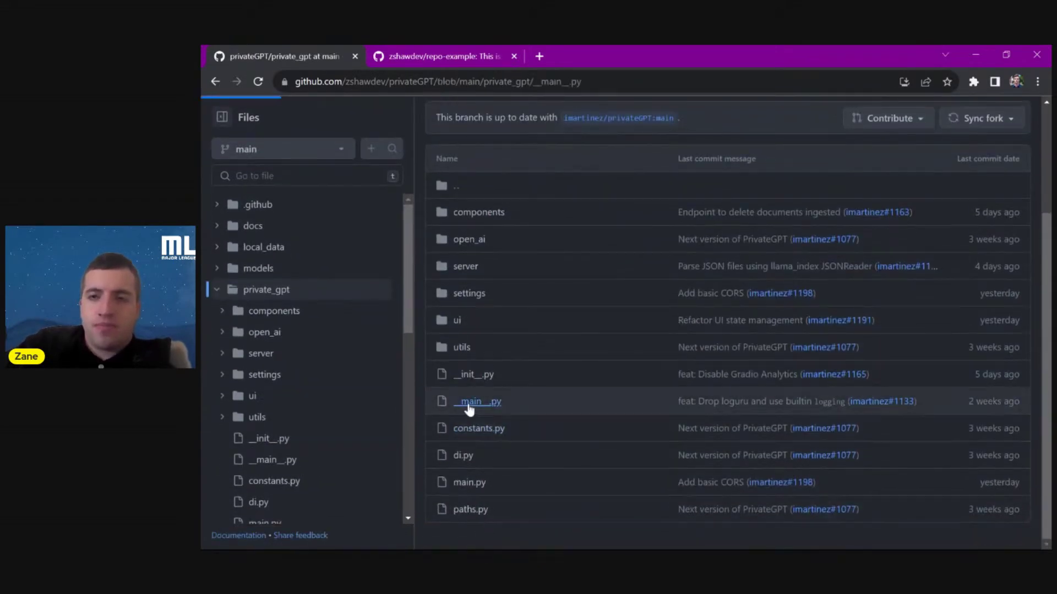
pyautogui.click(974, 194)
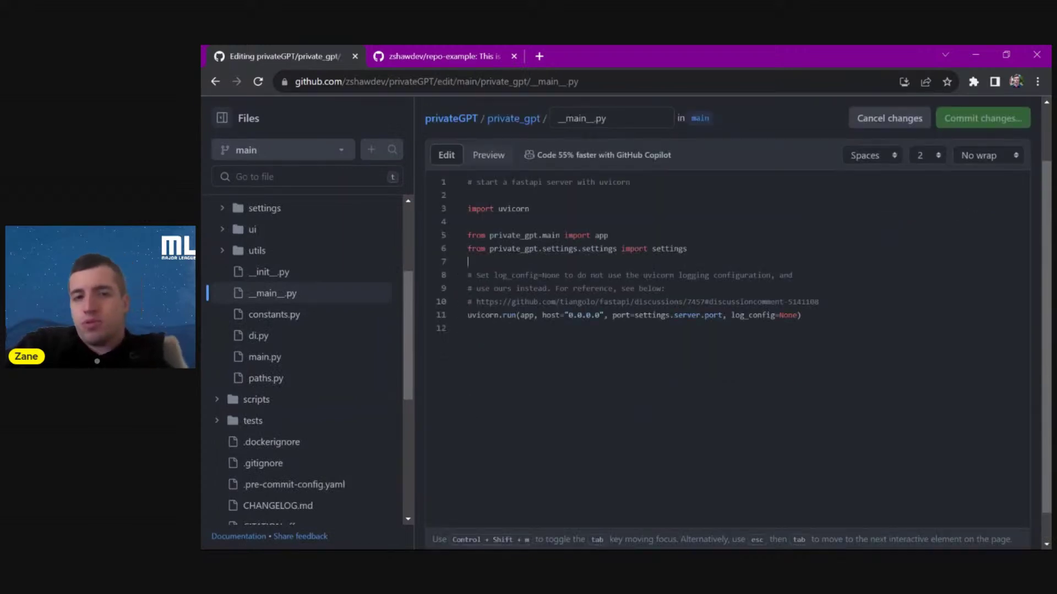
# - Try adding the line "rkjldfjlksdjf" below the imports in __main__.py and remove it again
pyautogui.click(468, 261)
pyautogui.press('Return')
pyautogui.write('rkjldfjlksdjf')
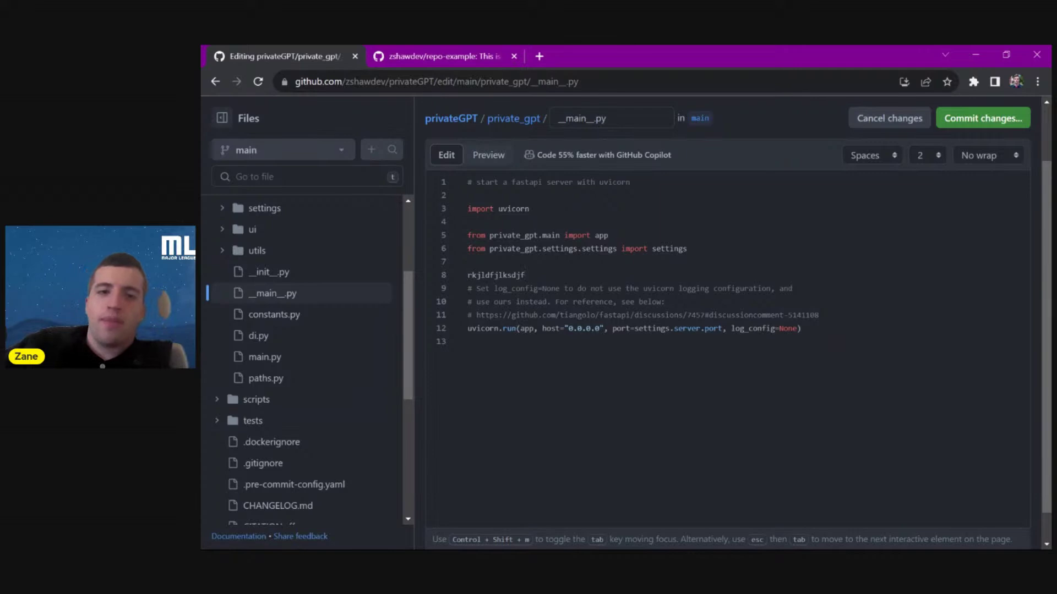
pyautogui.moveTo(525, 275); pyautogui.dragTo(455, 275)
pyautogui.press('BackSpace')
pyautogui.press('BackSpace')
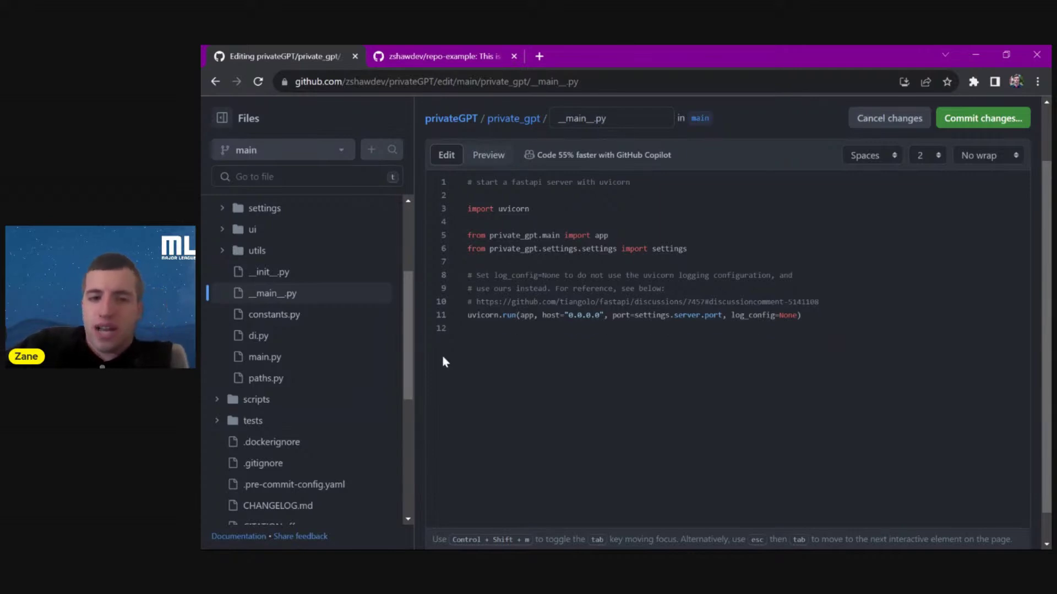
# - Leave the __main__.py editor, discarding unsaved changes, and return to the fork's main repository page
pyautogui.click(309, 322)
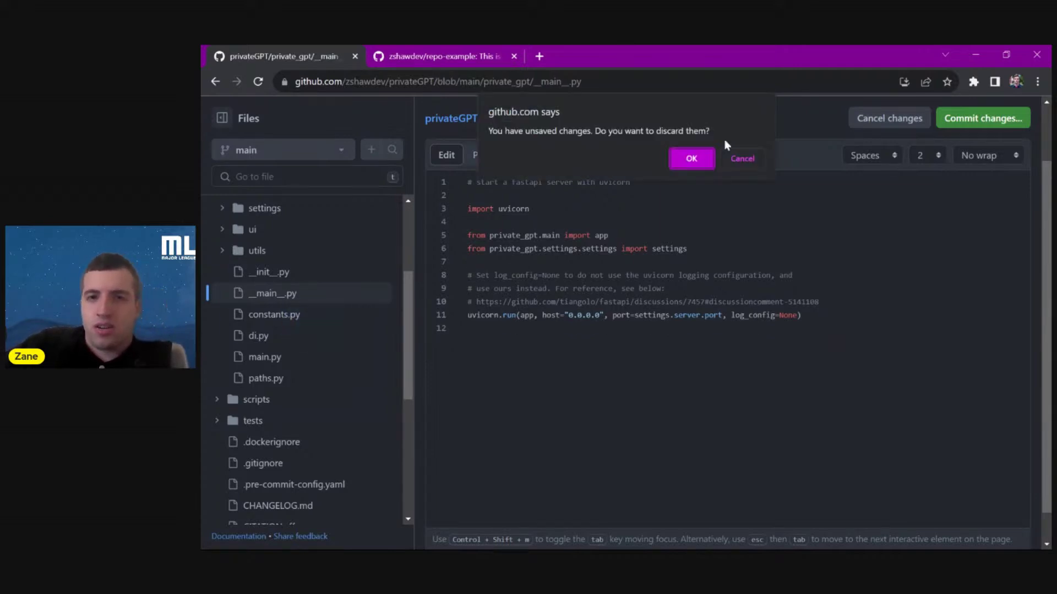
pyautogui.click(688, 162)
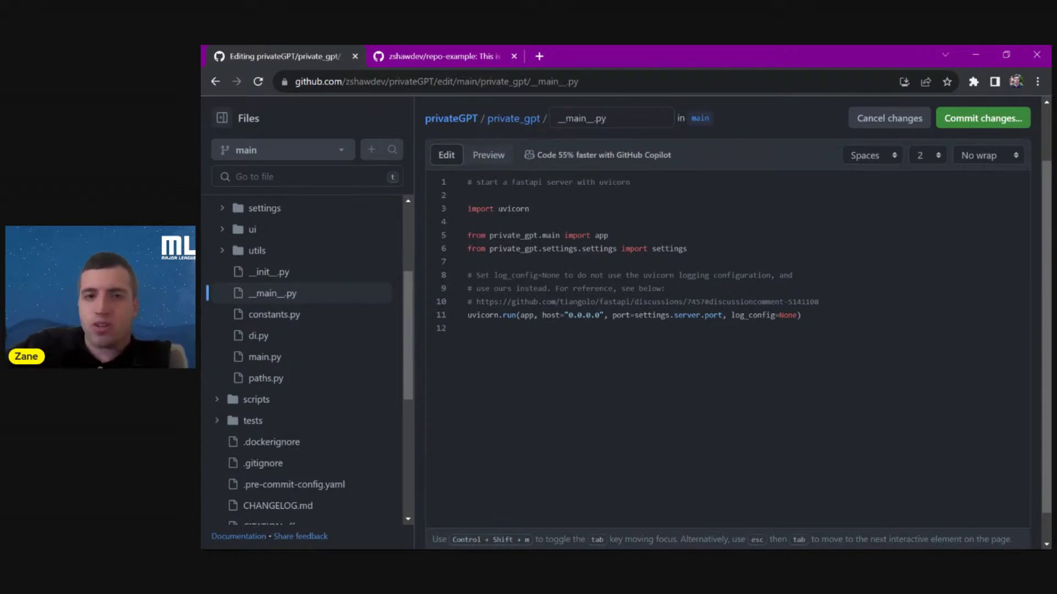
pyautogui.hotkey('alt', 'Left')
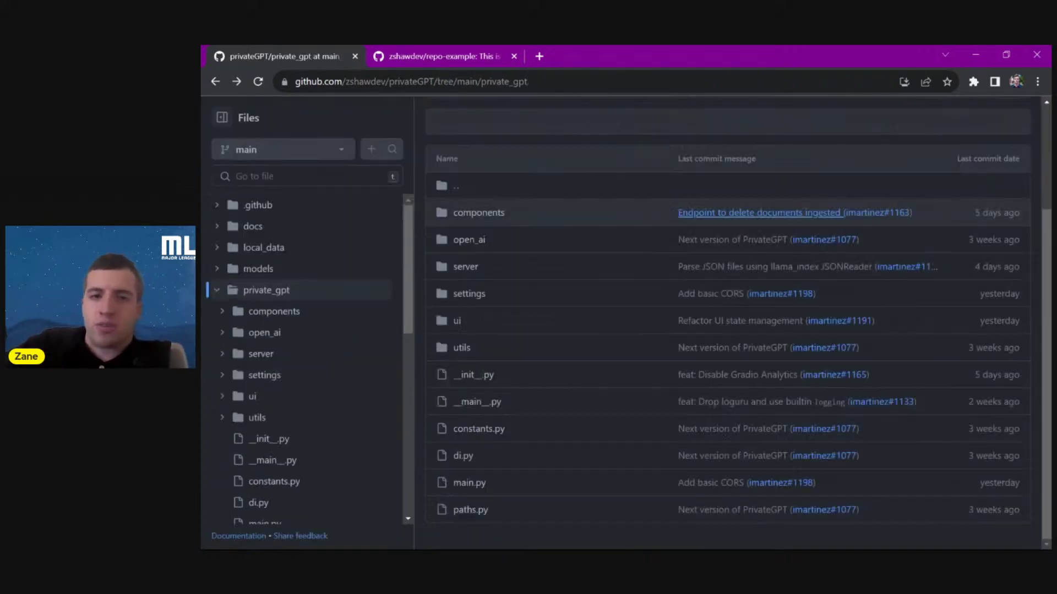
pyautogui.hotkey('alt', 'Left')
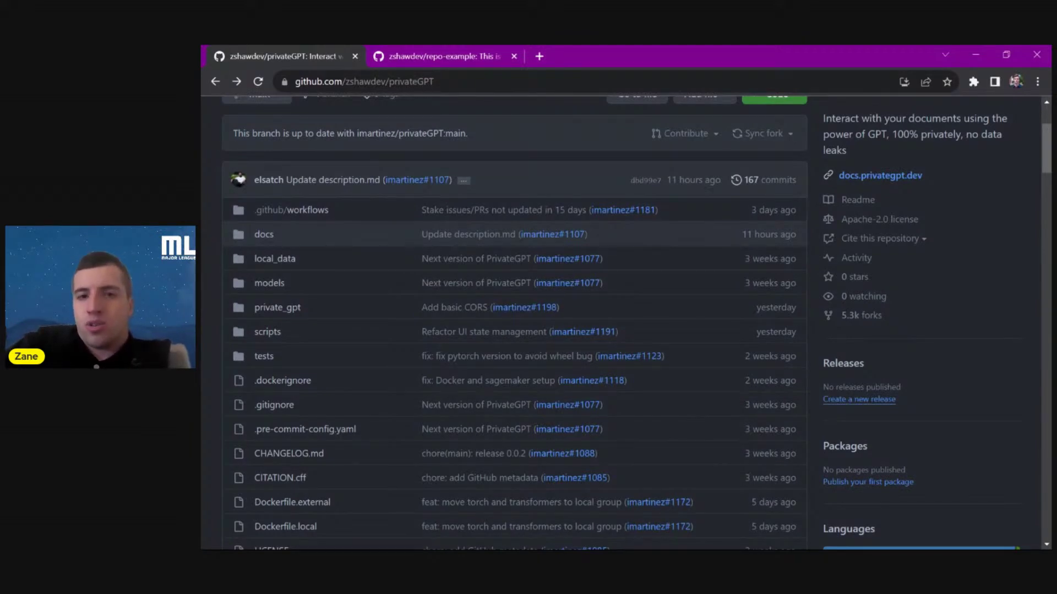
# - Look over the fork's file list and README, and its header showing the upstream repository
pyautogui.scroll(-5, 514, 324)
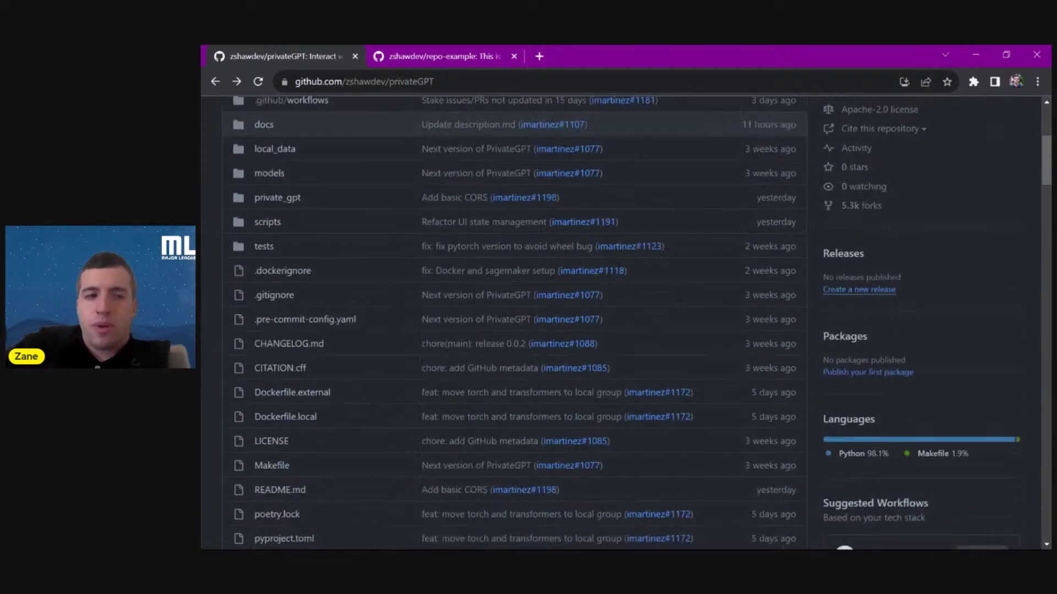
pyautogui.scroll(-7, 514, 450)
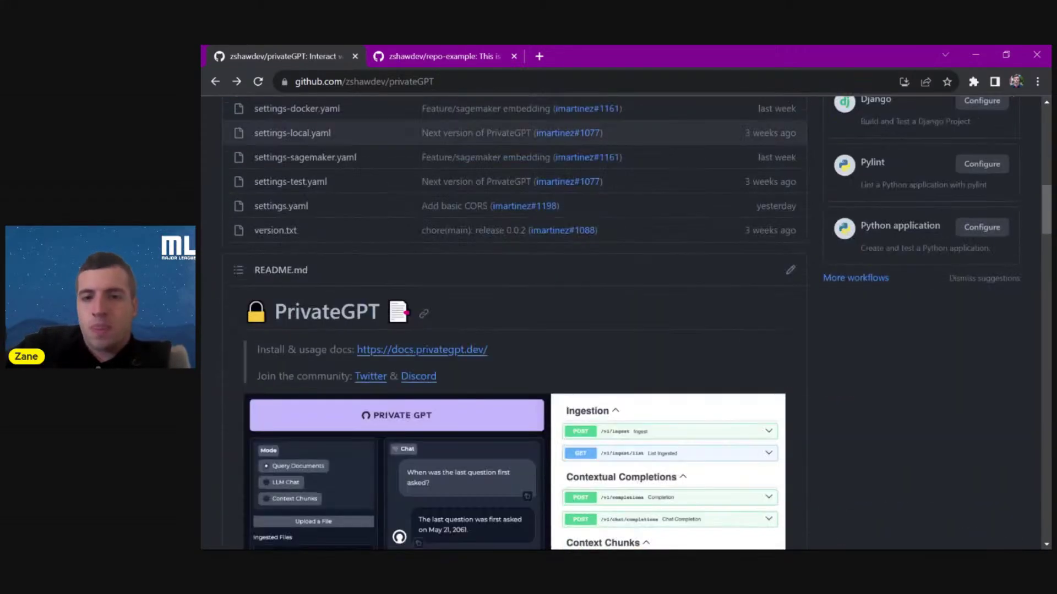
pyautogui.scroll(9, 515, 450)
pyautogui.scroll(3, 515, 451)
pyautogui.scroll(-1, 231, 286)
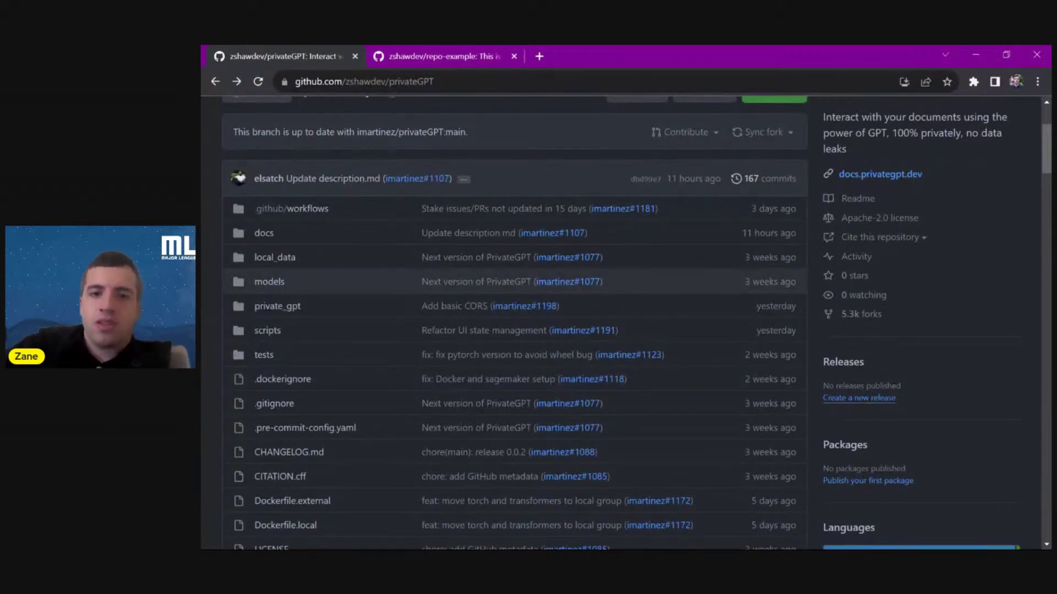
pyautogui.scroll(3, 622, 324)
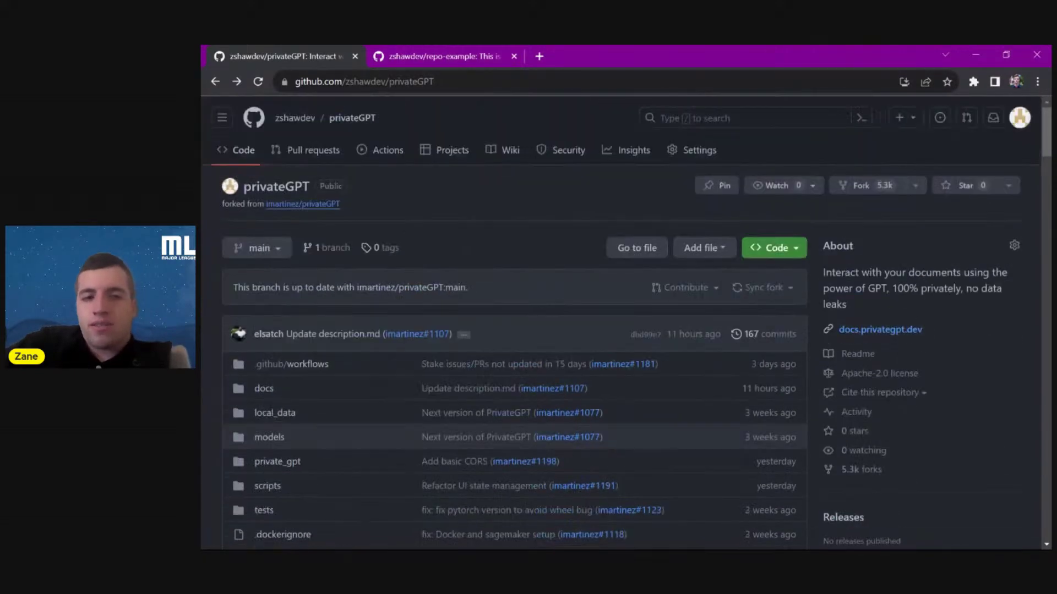
pyautogui.scroll(-4, 515, 324)
pyautogui.scroll(2, 515, 325)
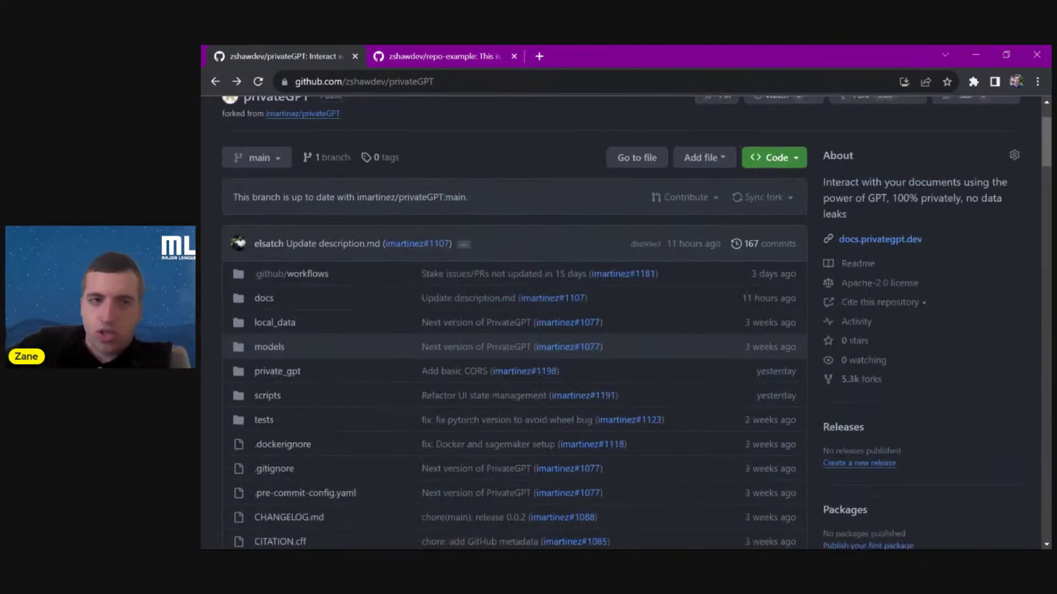
pyautogui.scroll(2, 545, 235)
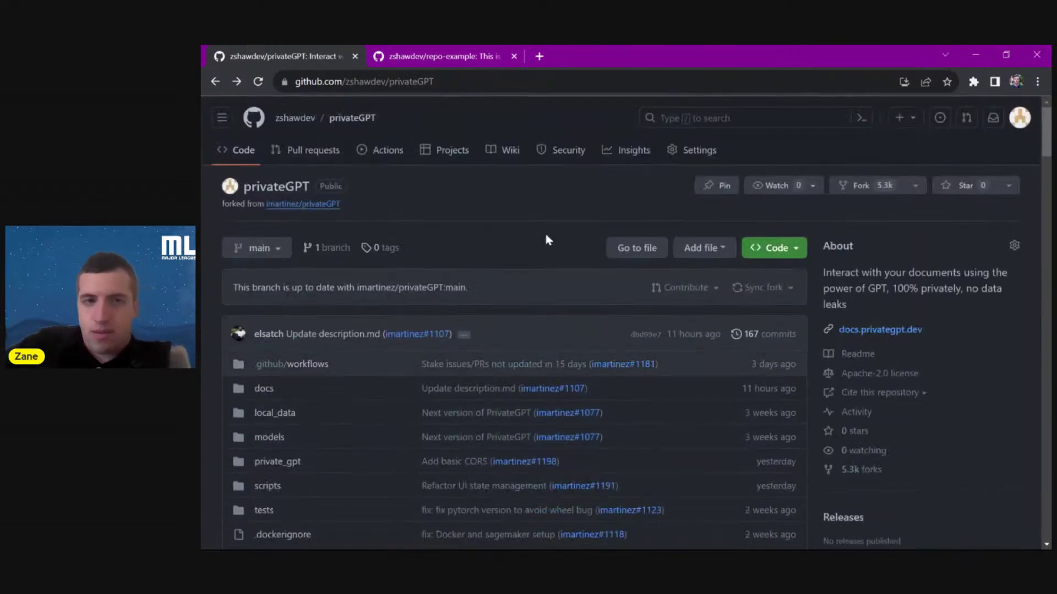
# - Restore the browser window from its maximized state to a smaller floating window
pyautogui.doubleClick(678, 47)
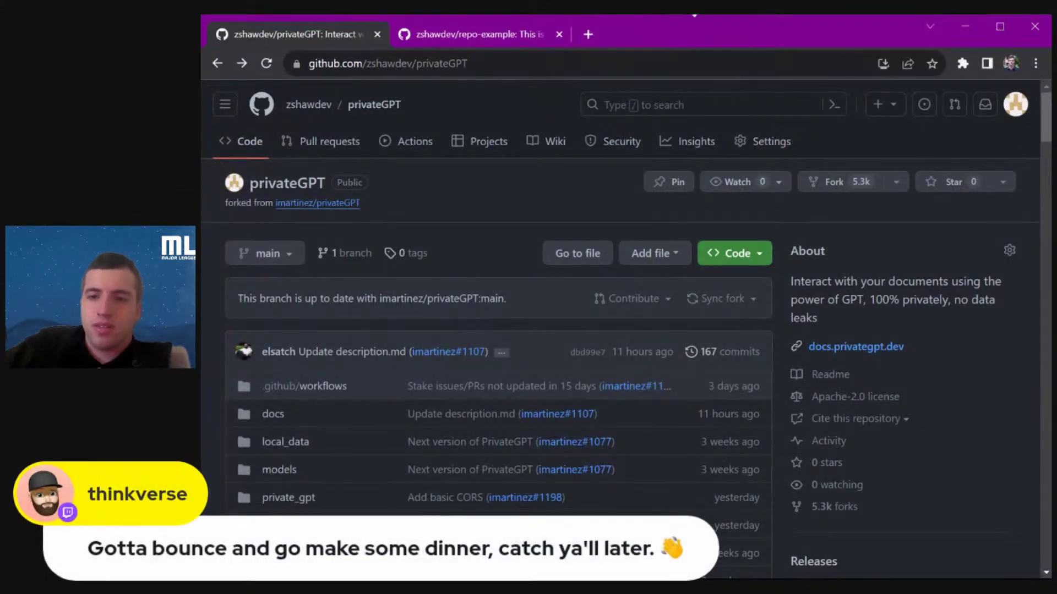
pyautogui.click(694, 13)
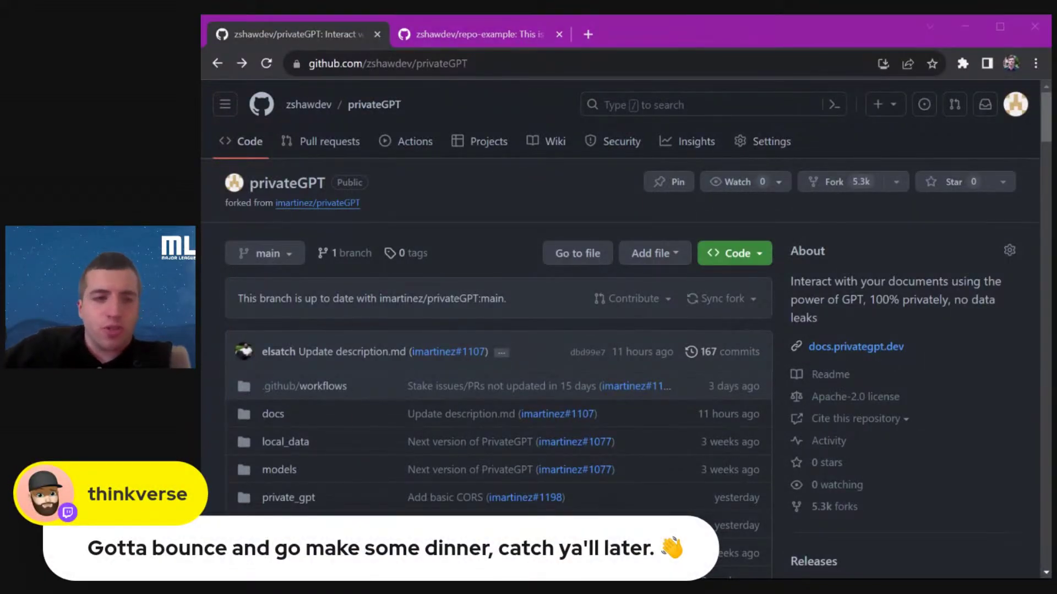